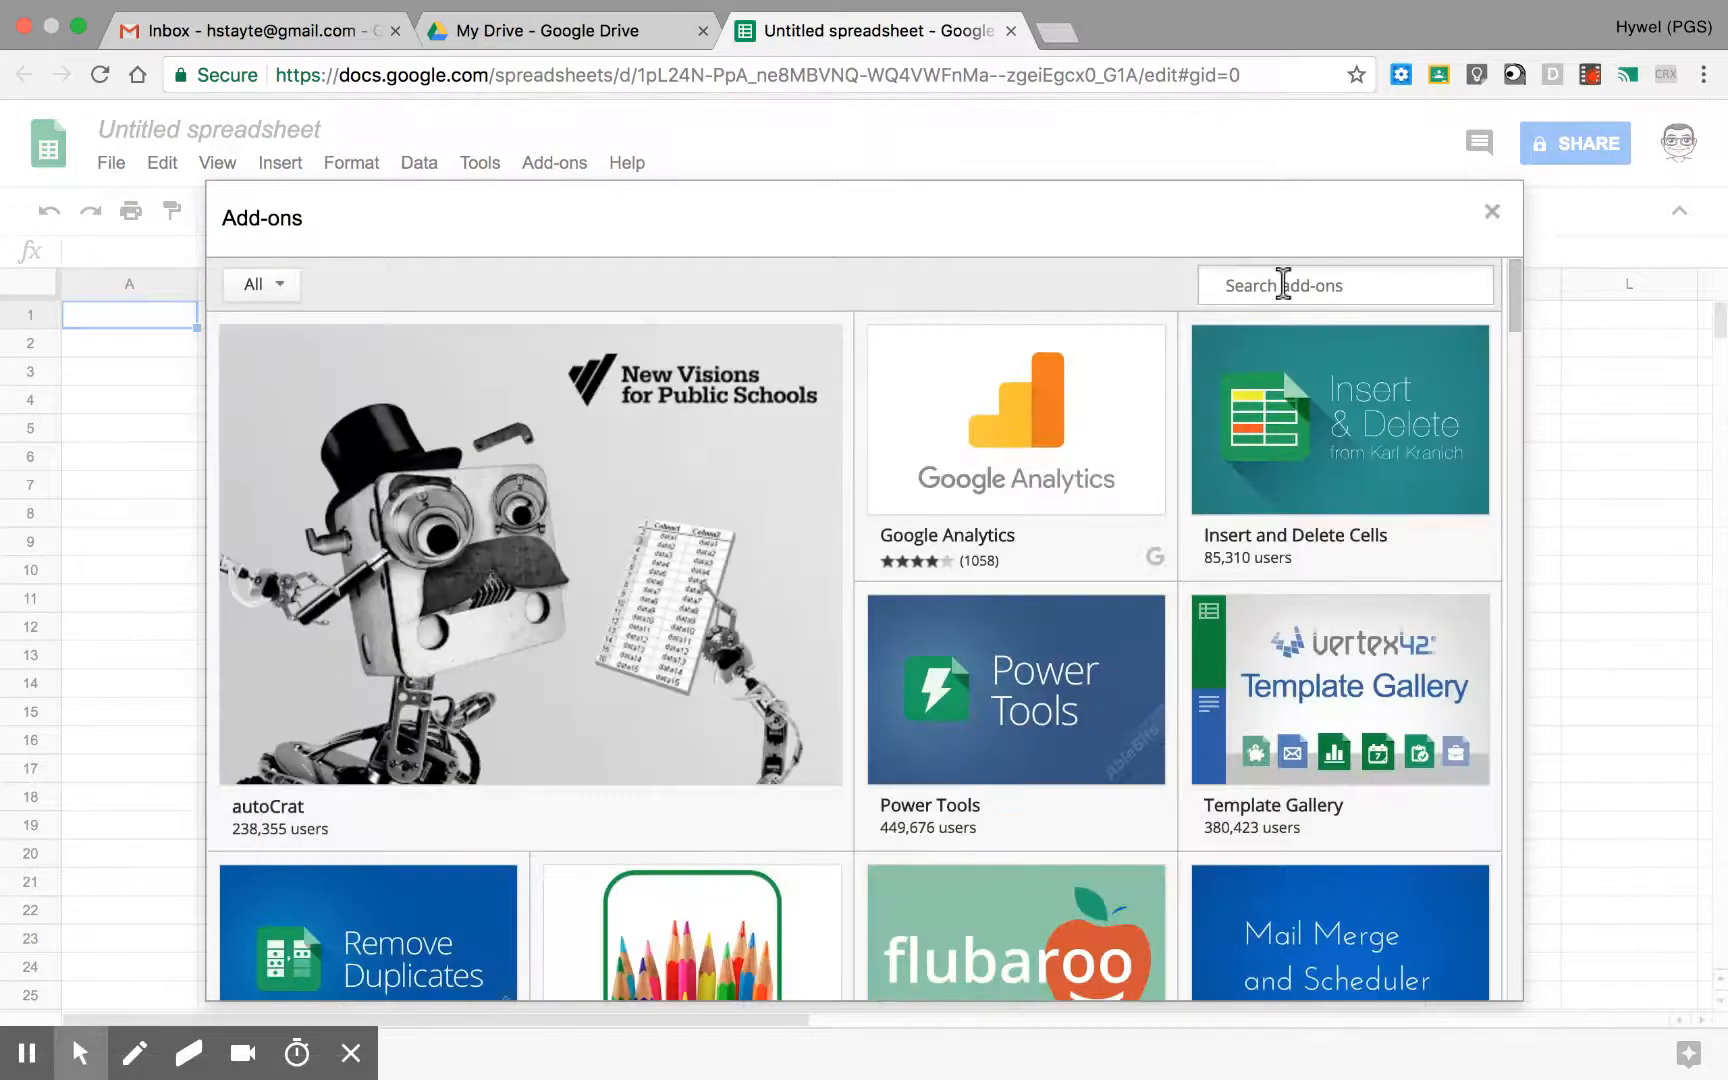
Step: Find the Magic Cell Notifications add-on by searching for "magic" and install it with the requested account permissions allowed
{"action": "left_click", "coordinate": [1283, 284]}
{"action": "type", "text": "magic"}
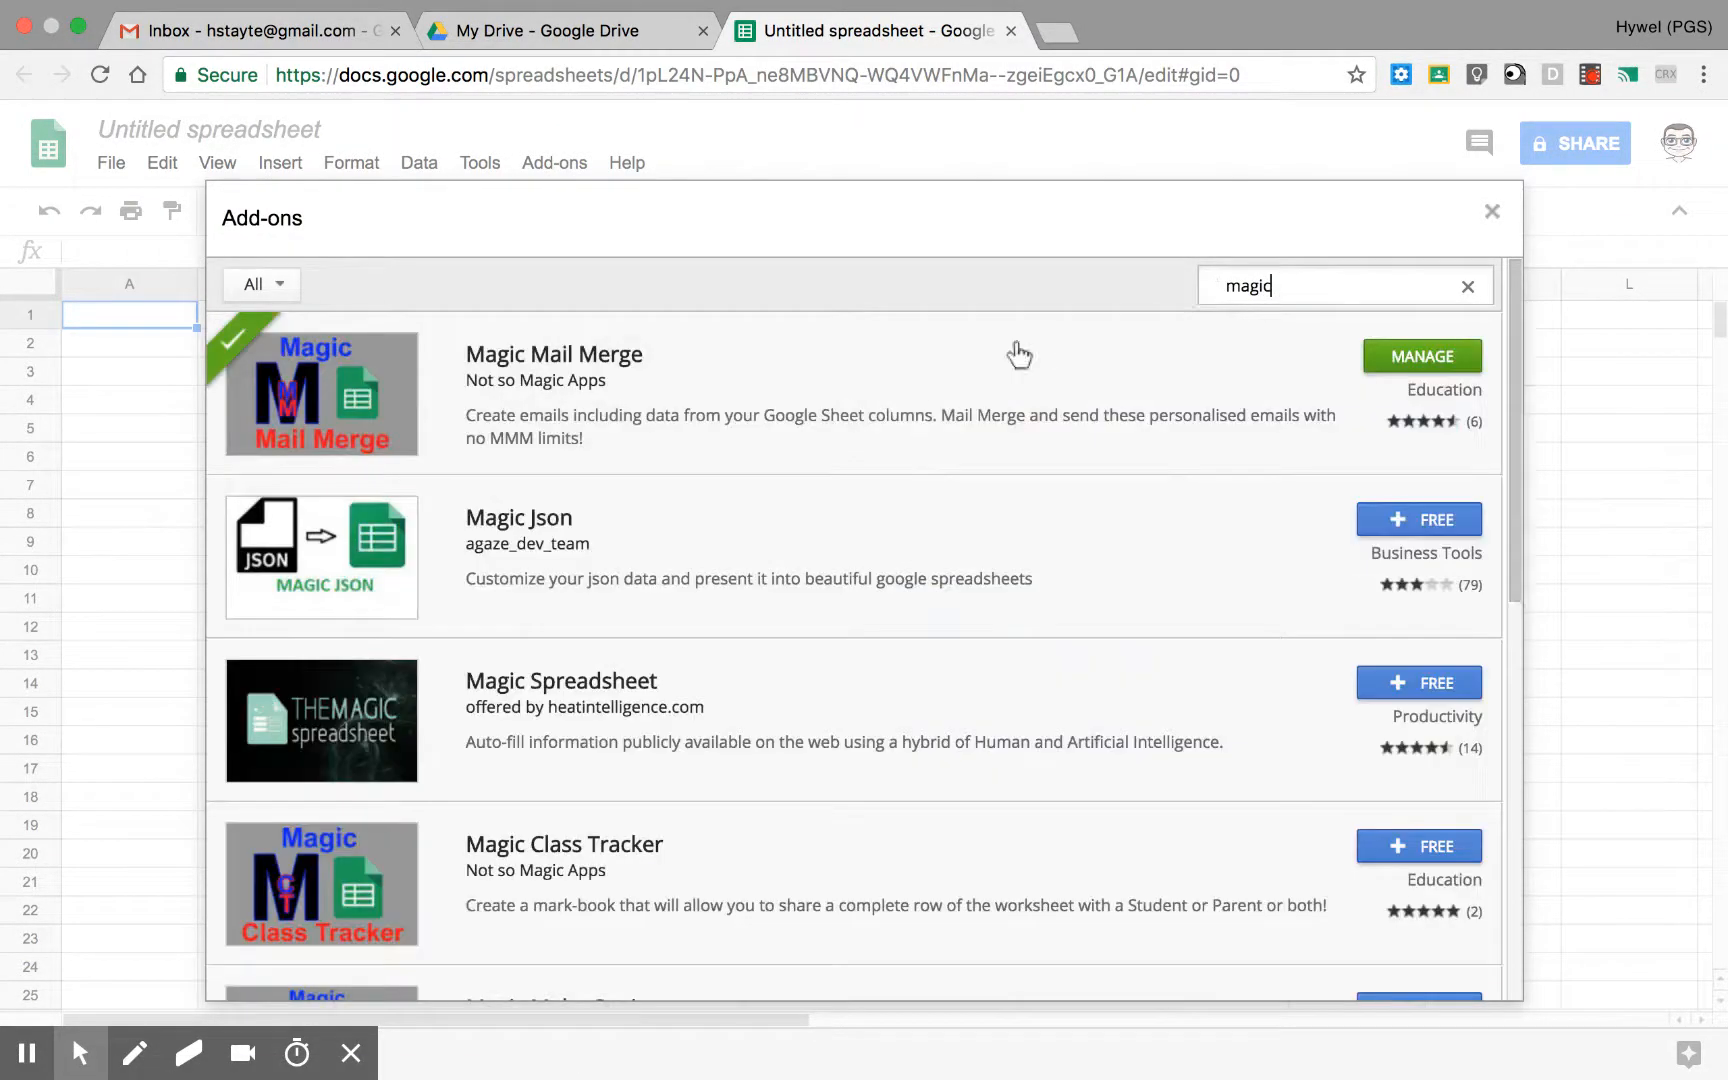
{"action": "scroll", "coordinate": [834, 530], "scroll_direction": "down", "scroll_amount": 1}
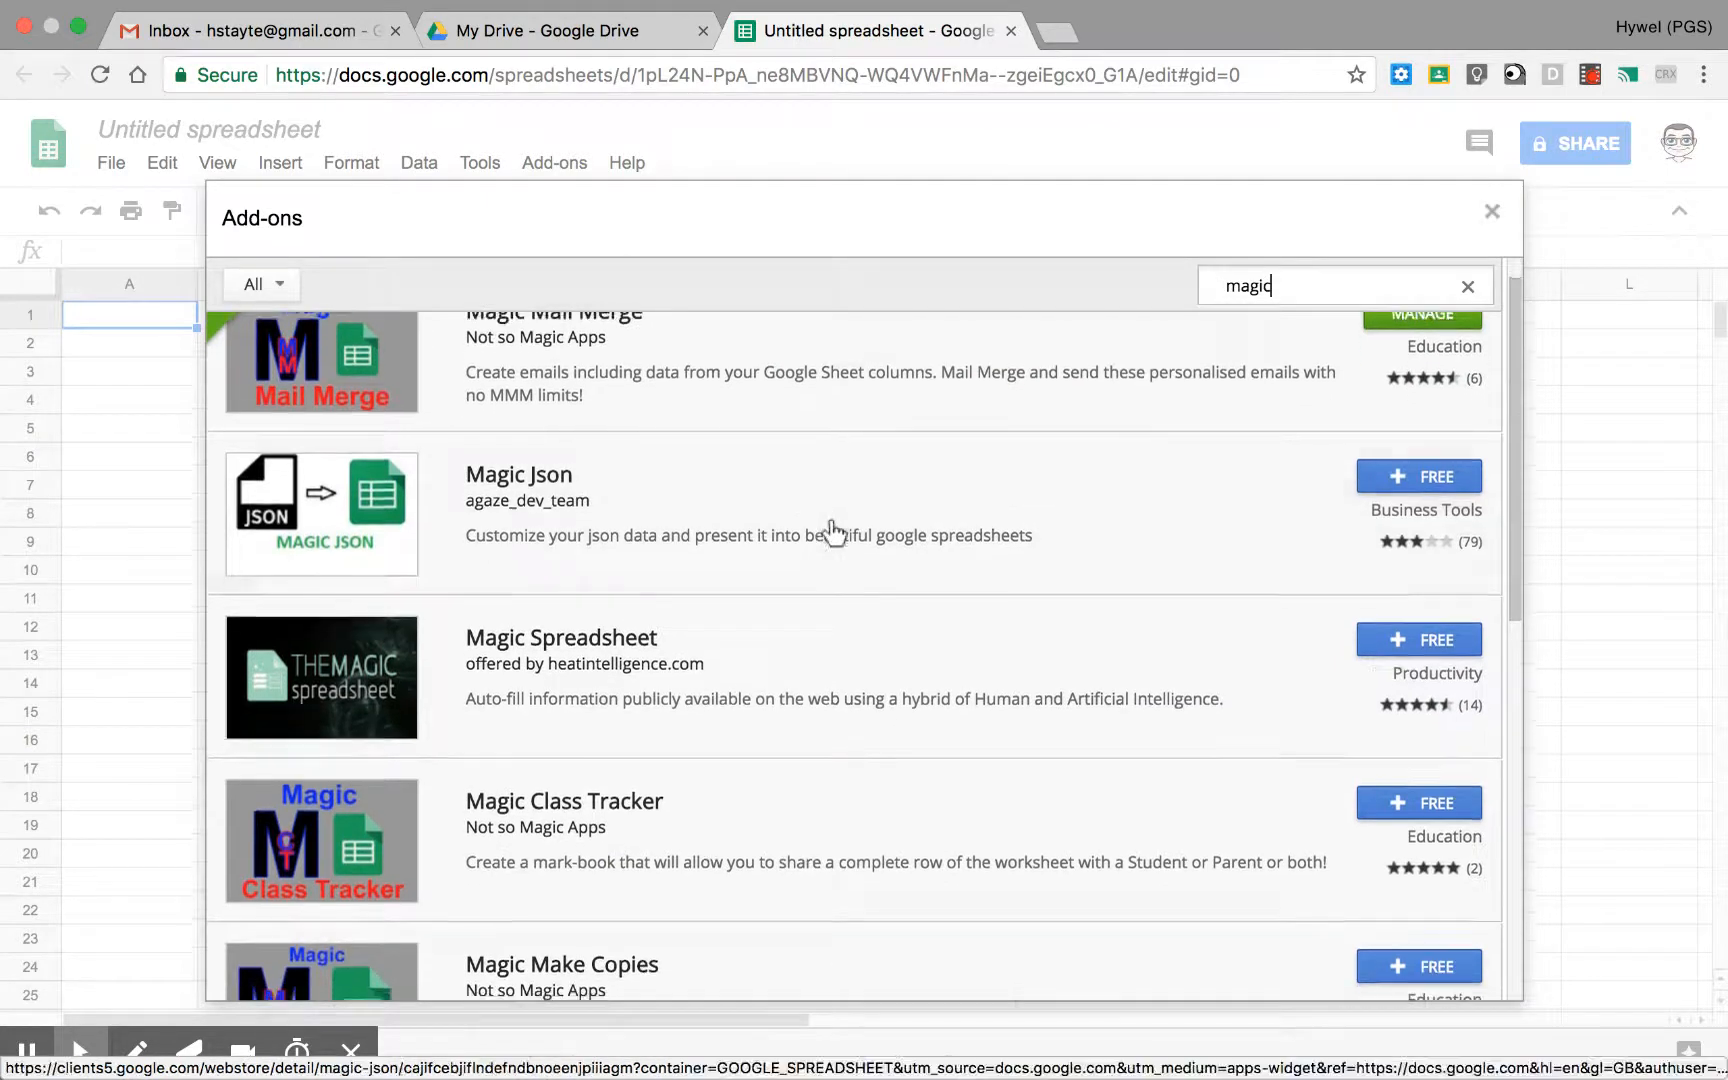
{"action": "scroll", "coordinate": [834, 530], "scroll_direction": "down", "scroll_amount": 5}
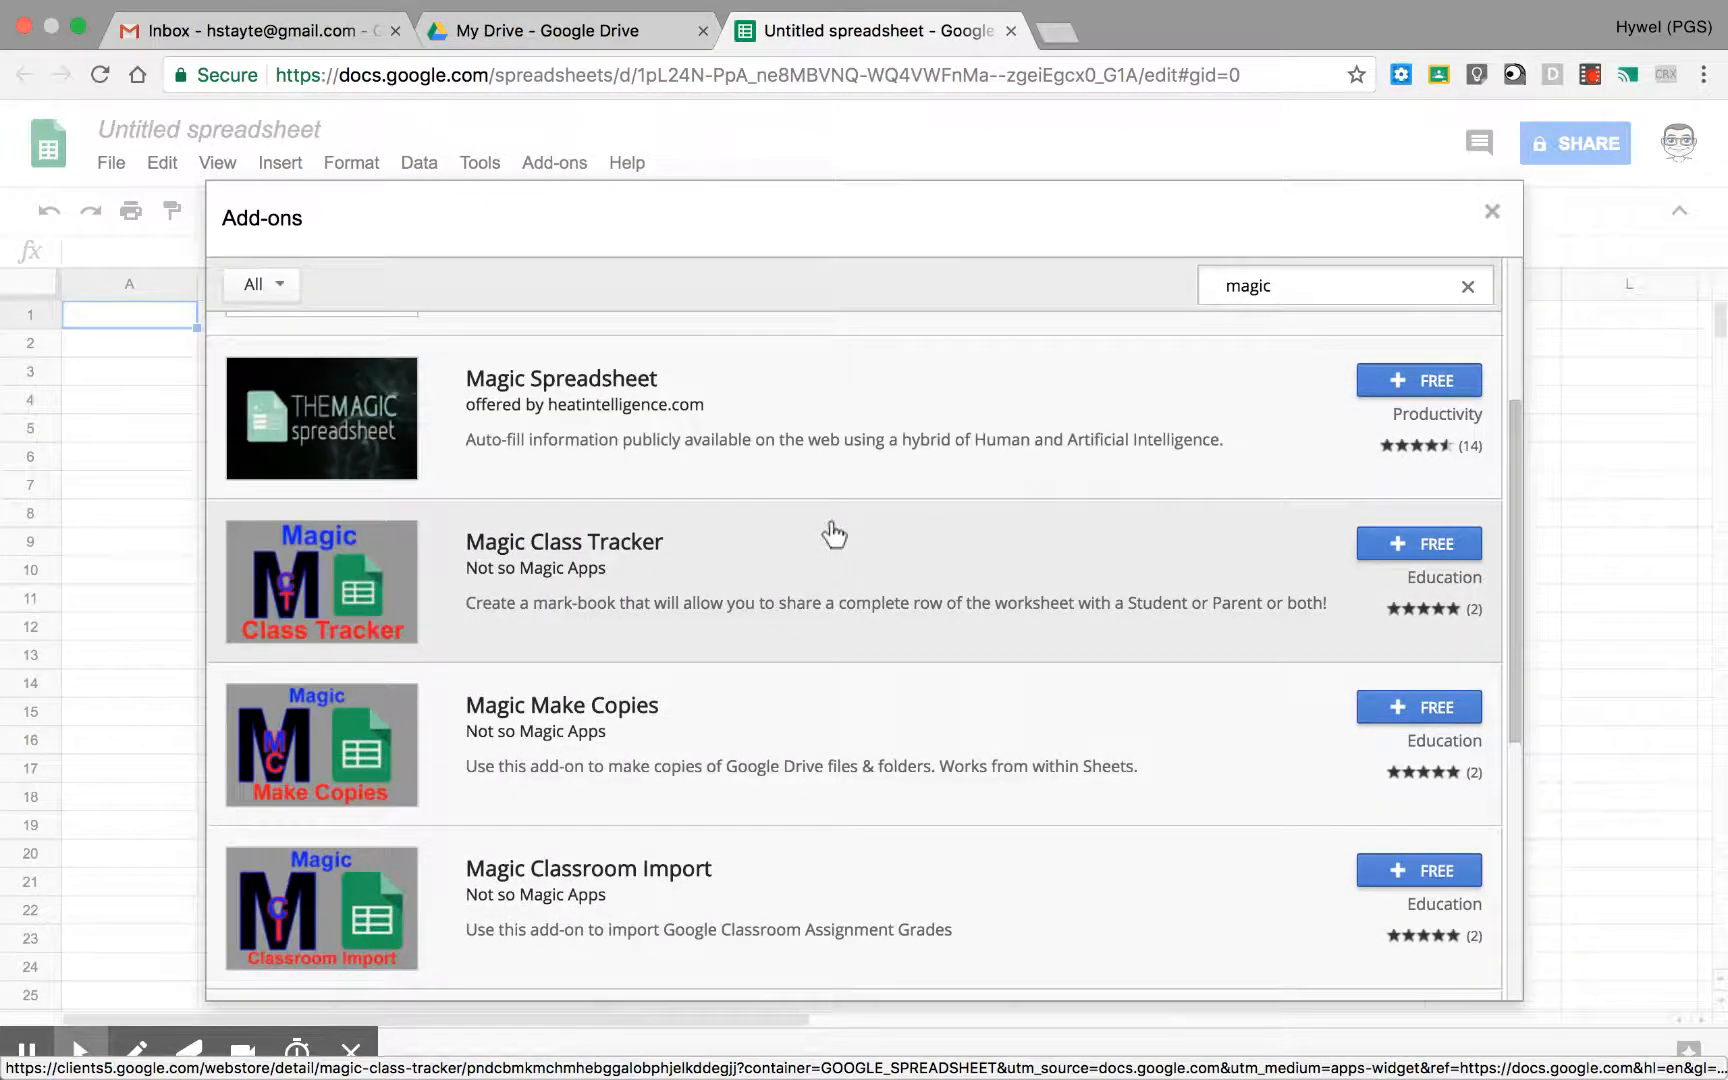
{"action": "scroll", "coordinate": [830, 534], "scroll_direction": "down", "scroll_amount": 5}
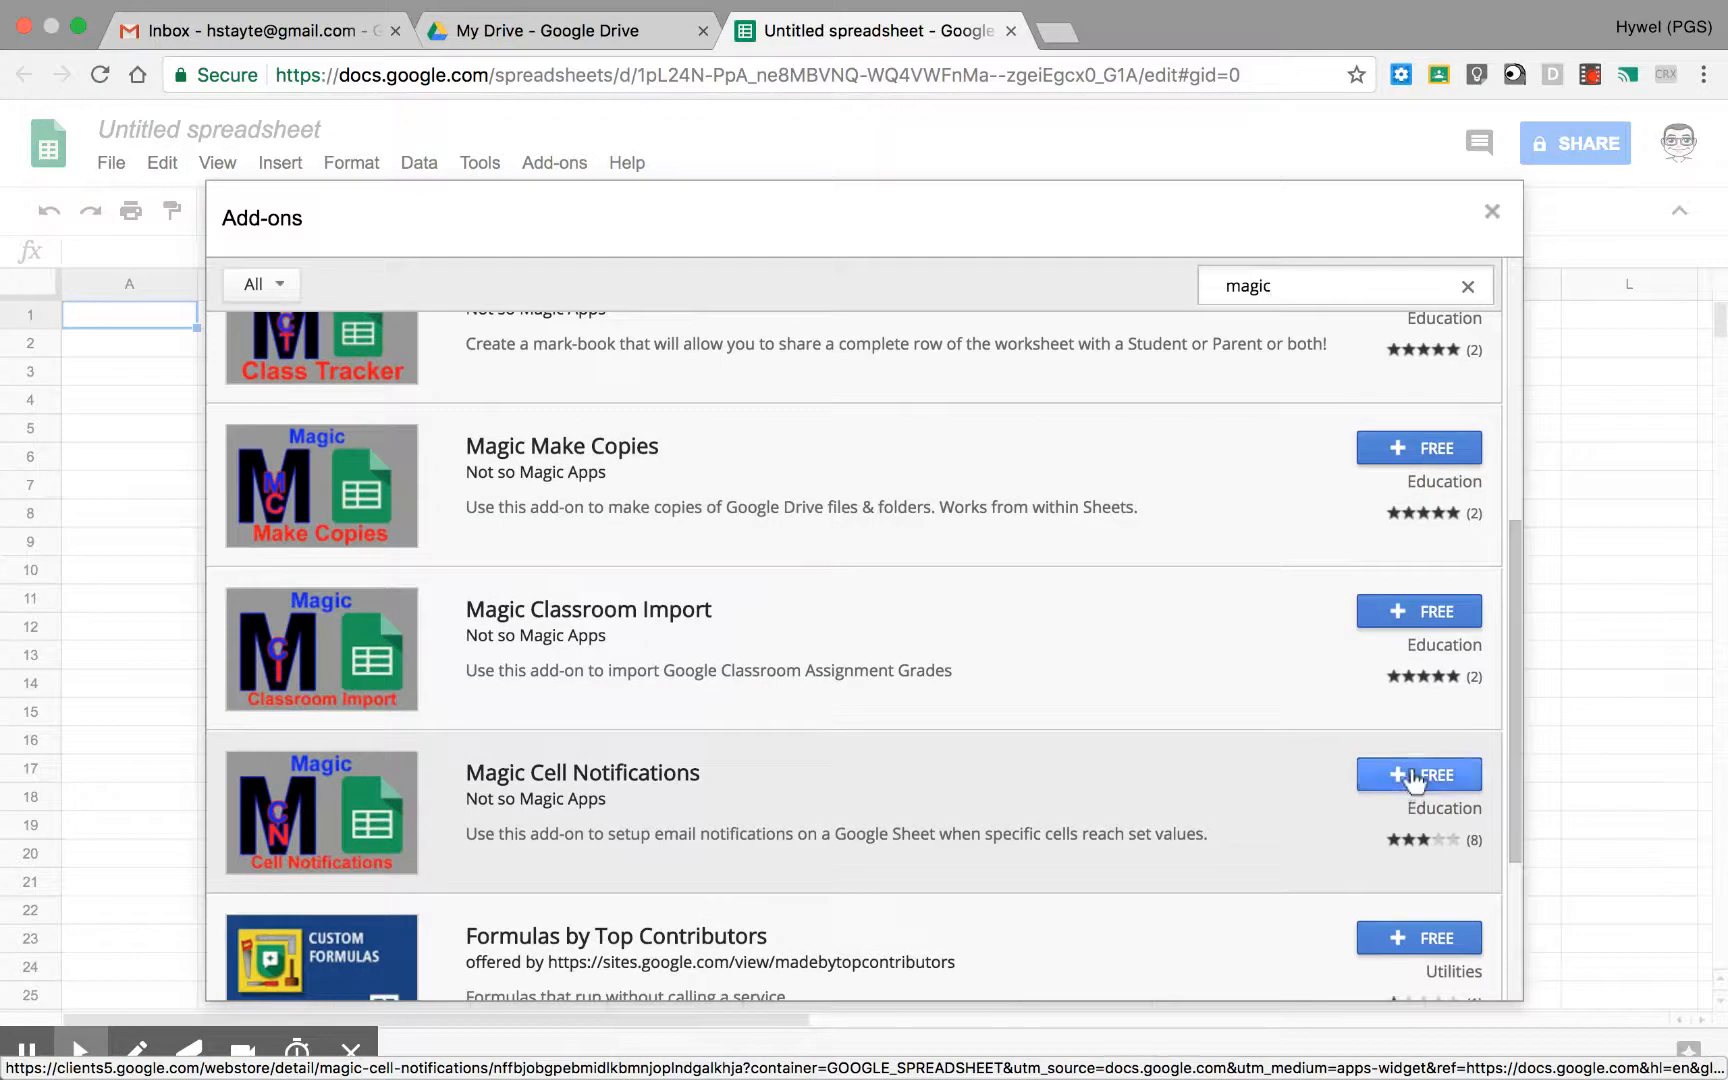
{"action": "left_click", "coordinate": [1412, 778]}
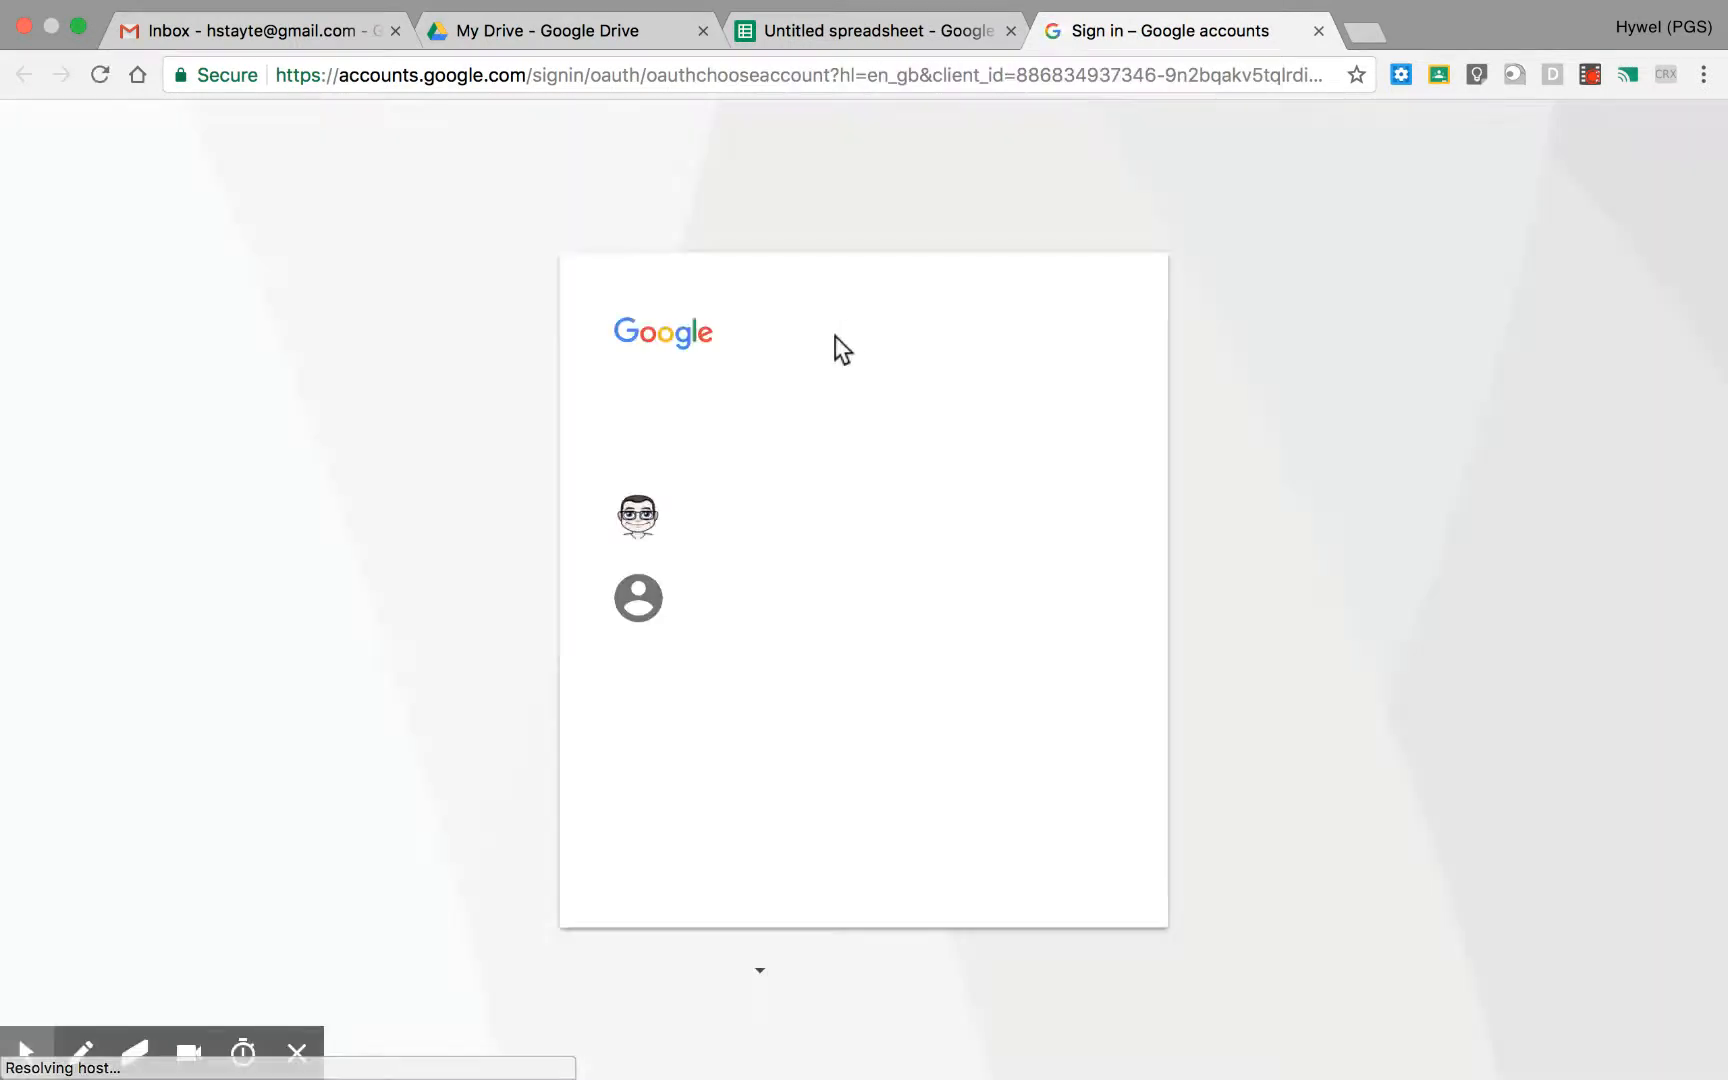
{"action": "left_click", "coordinate": [793, 531]}
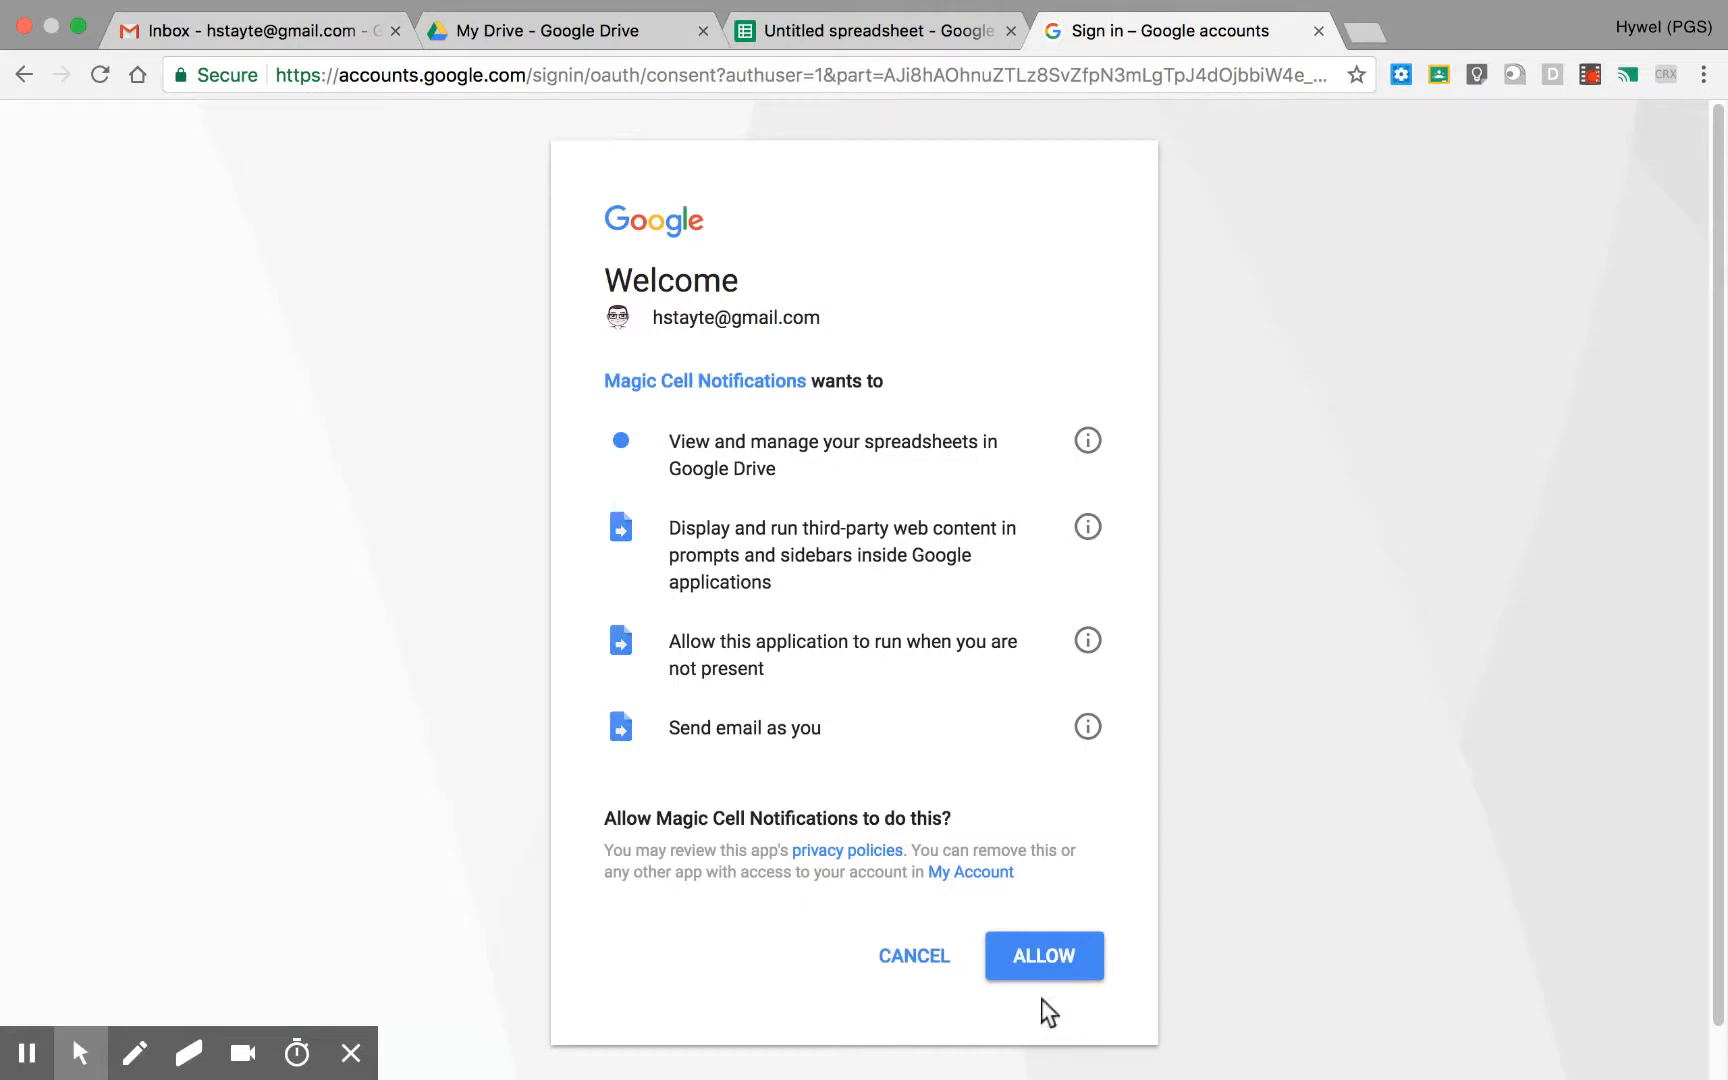
{"action": "left_click", "coordinate": [1040, 967]}
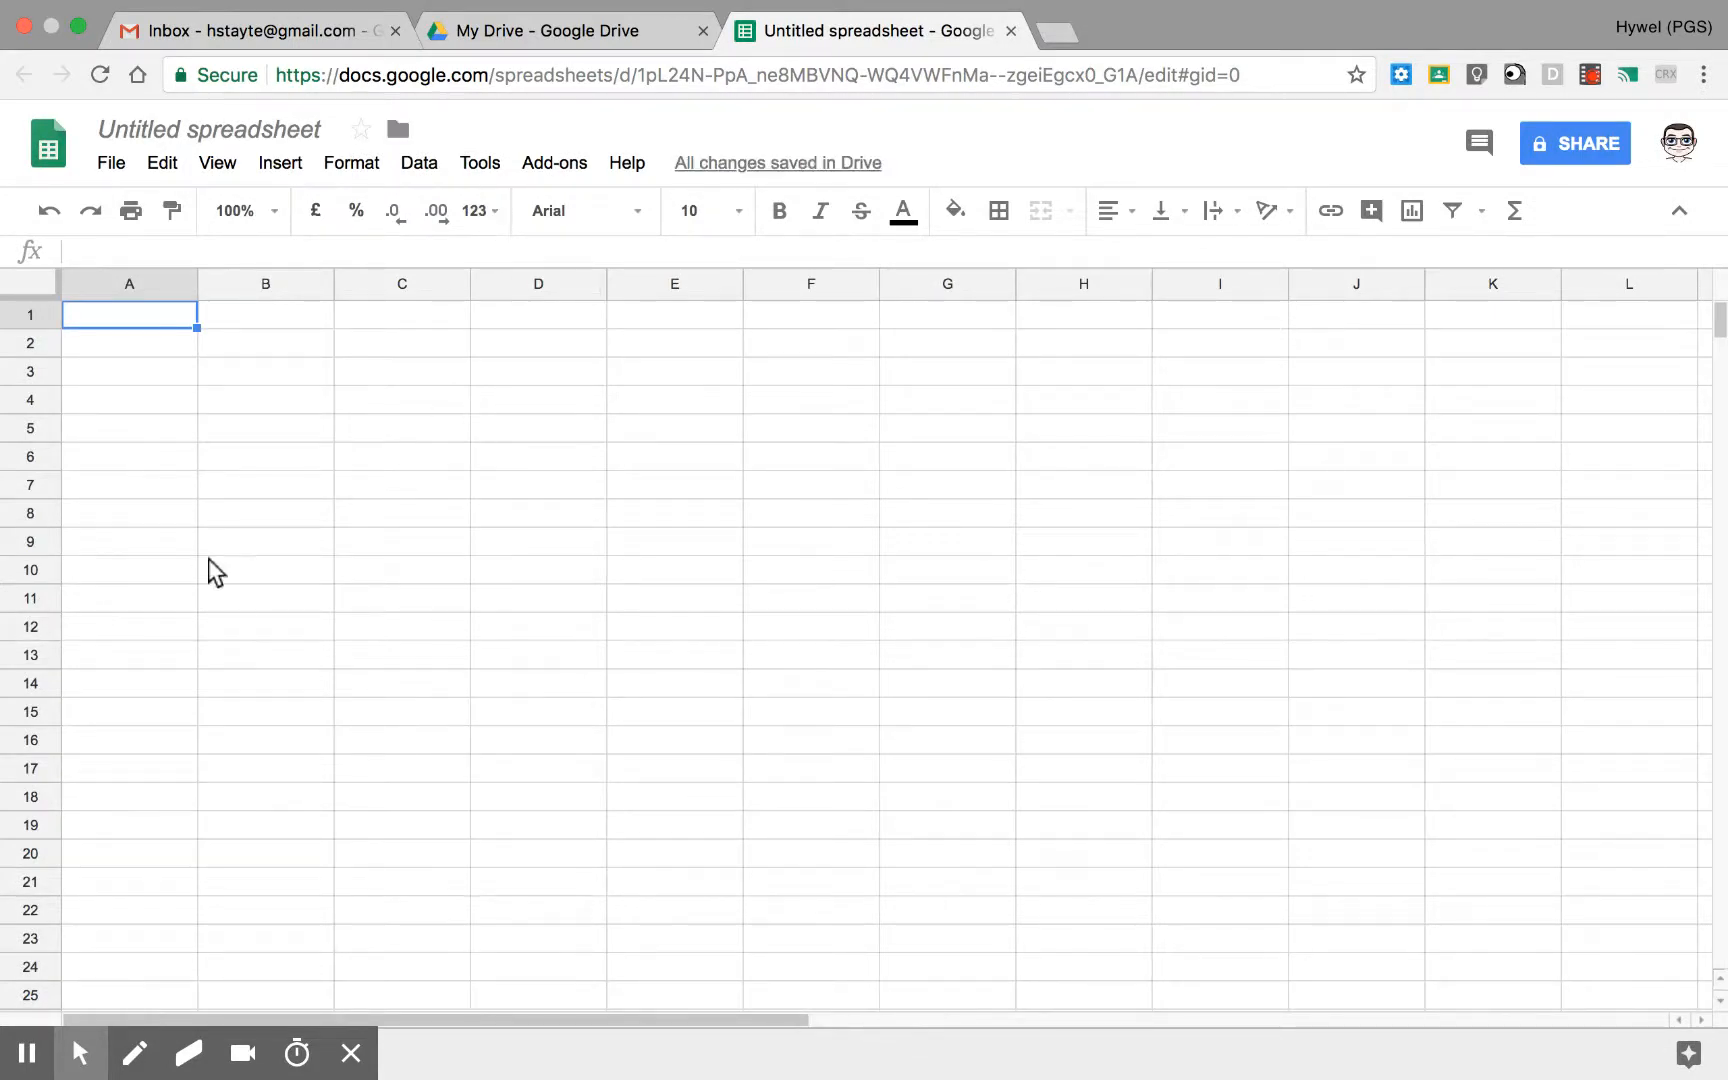
Step: Run Magic Cell Notifications for the first time to enable it in this spreadsheet
{"action": "left_click", "coordinate": [553, 165]}
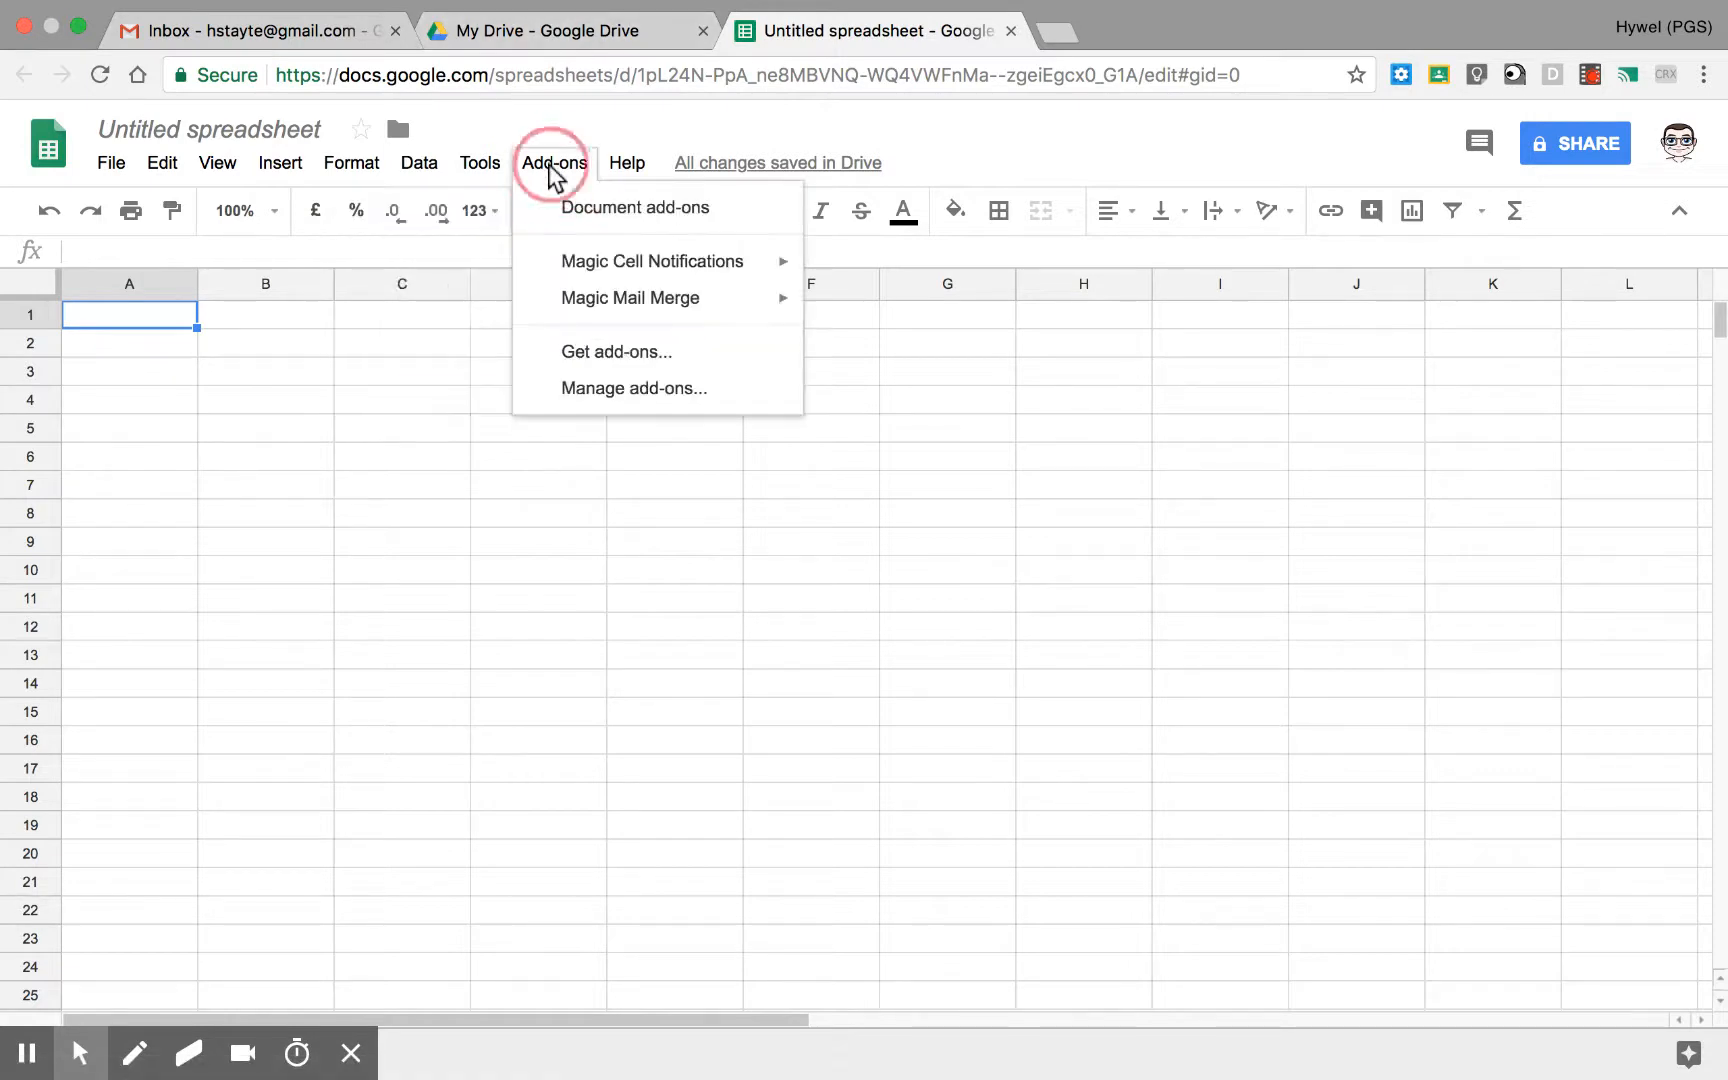
{"action": "mouse_move", "coordinate": [629, 270]}
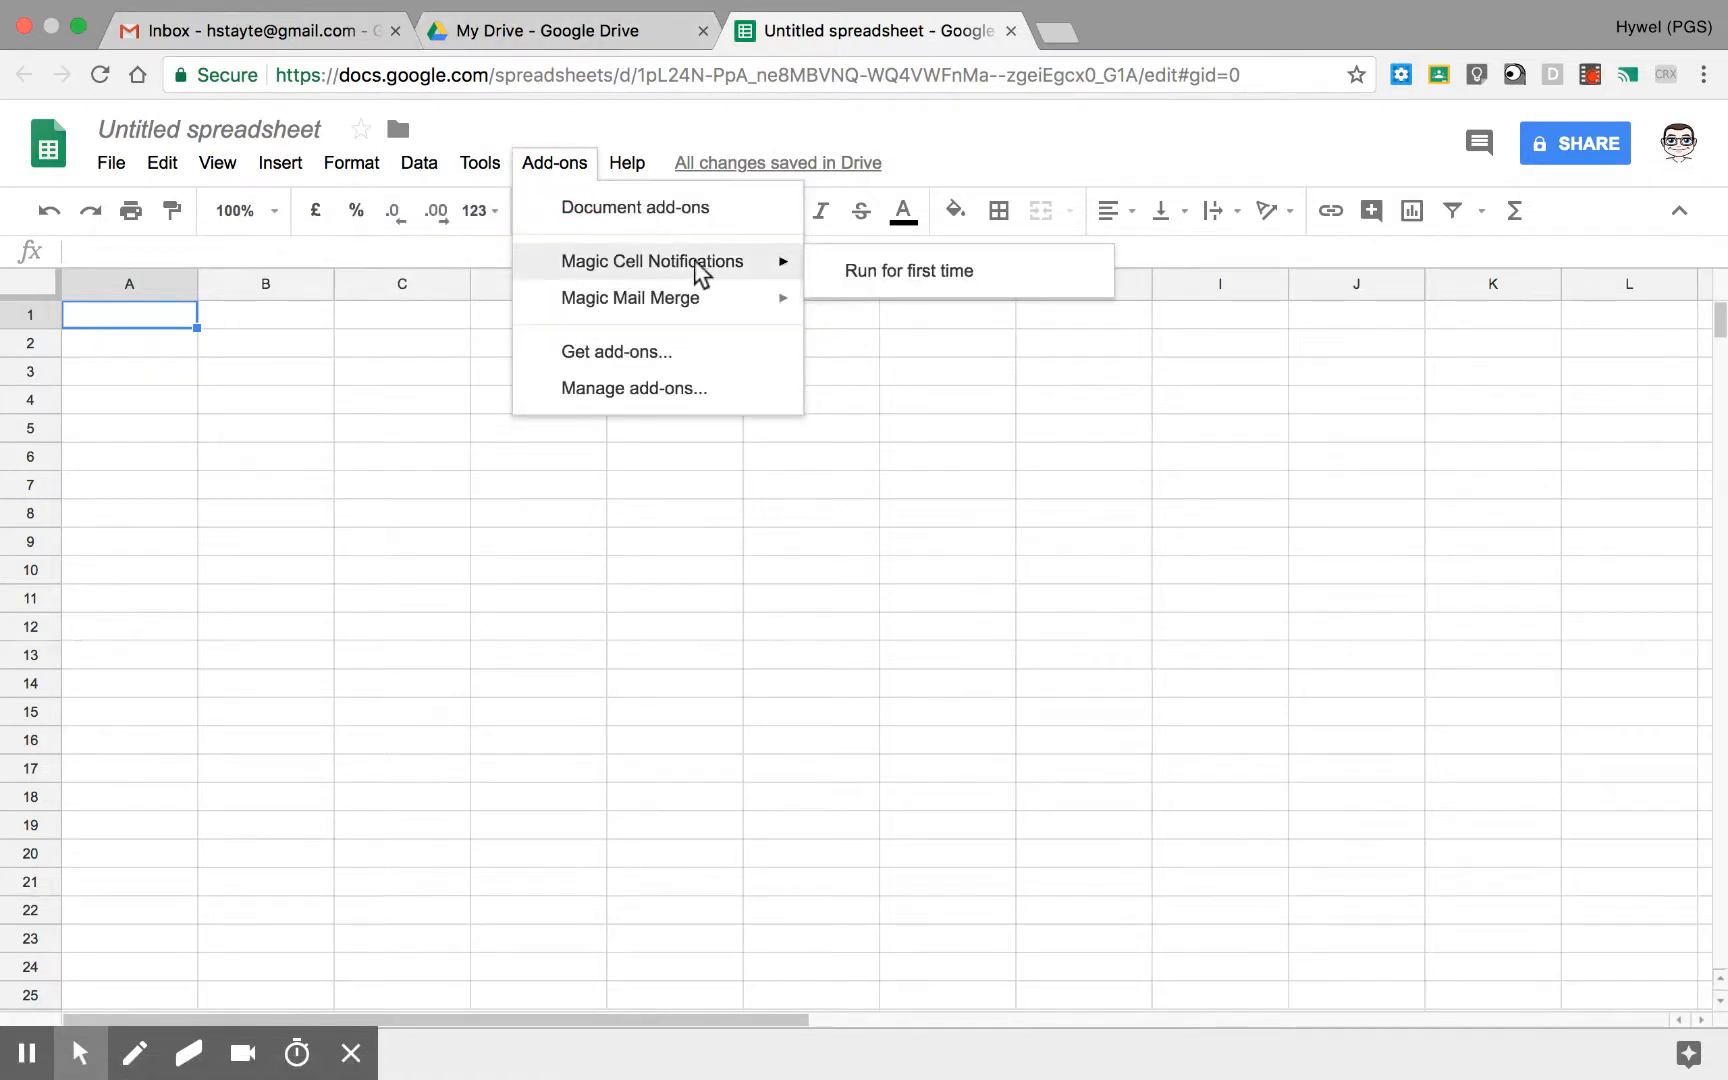
{"action": "left_click", "coordinate": [906, 283]}
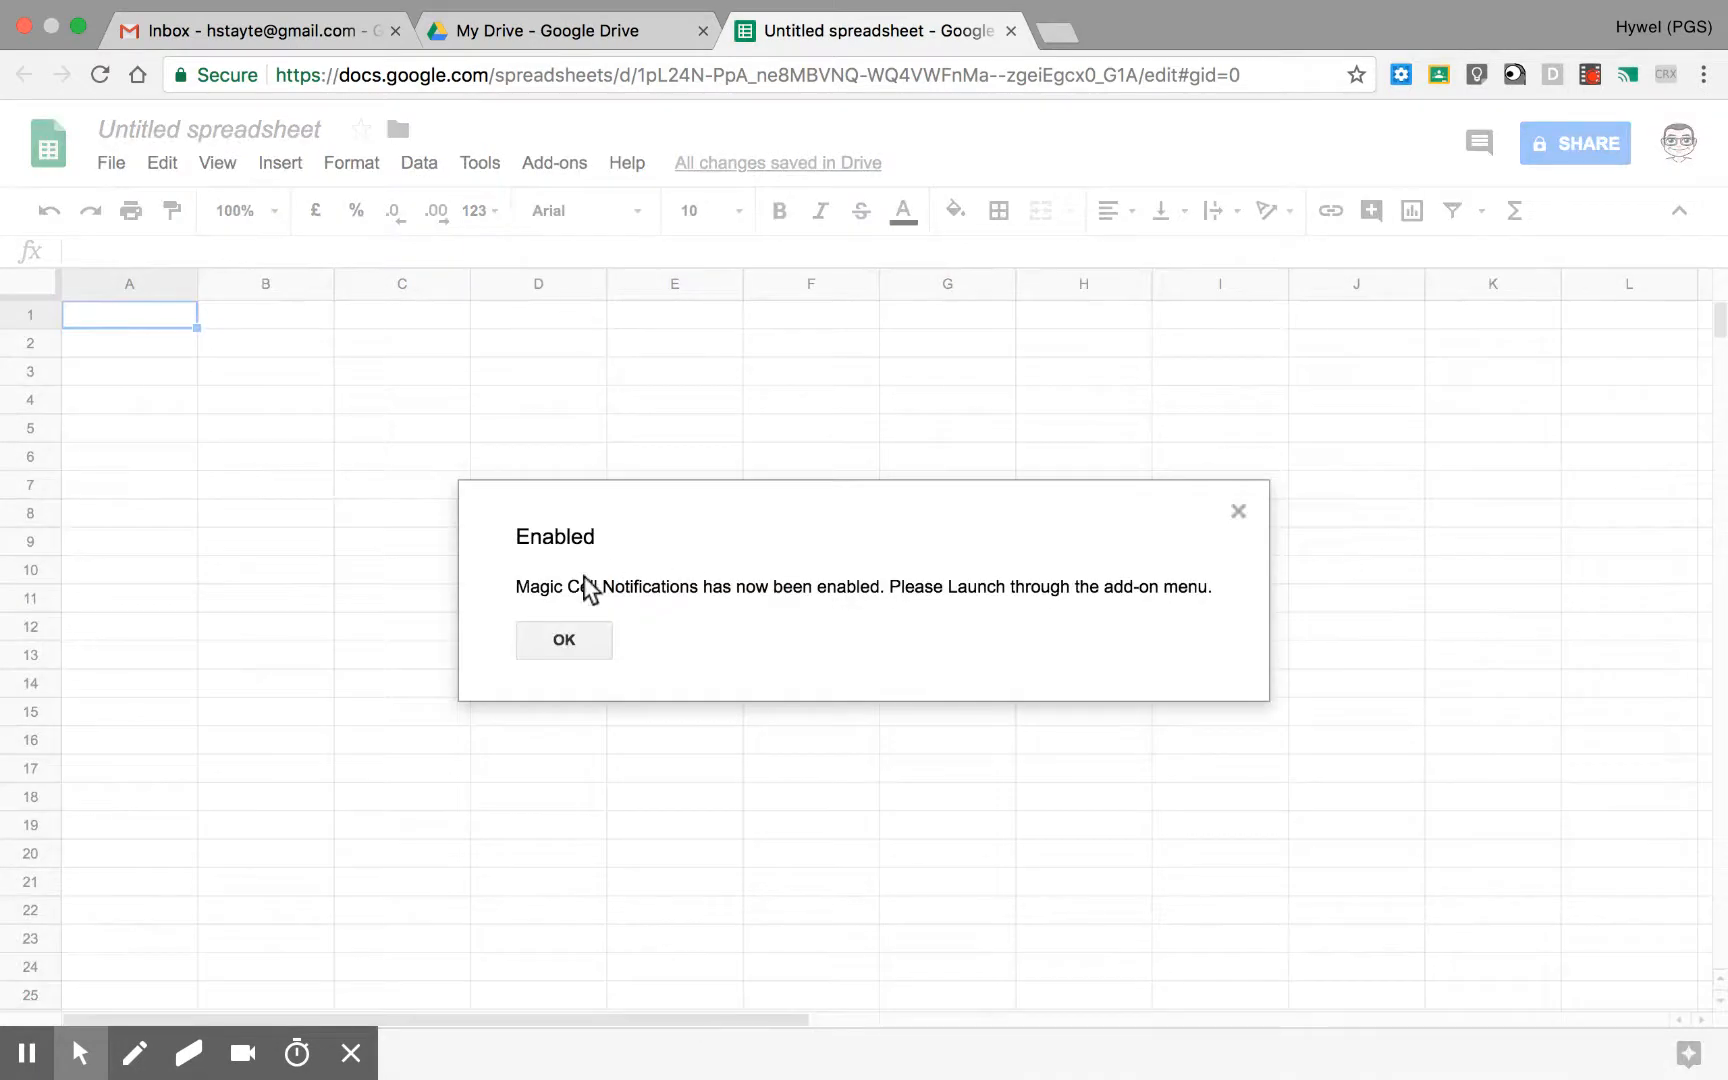
{"action": "left_click", "coordinate": [582, 645]}
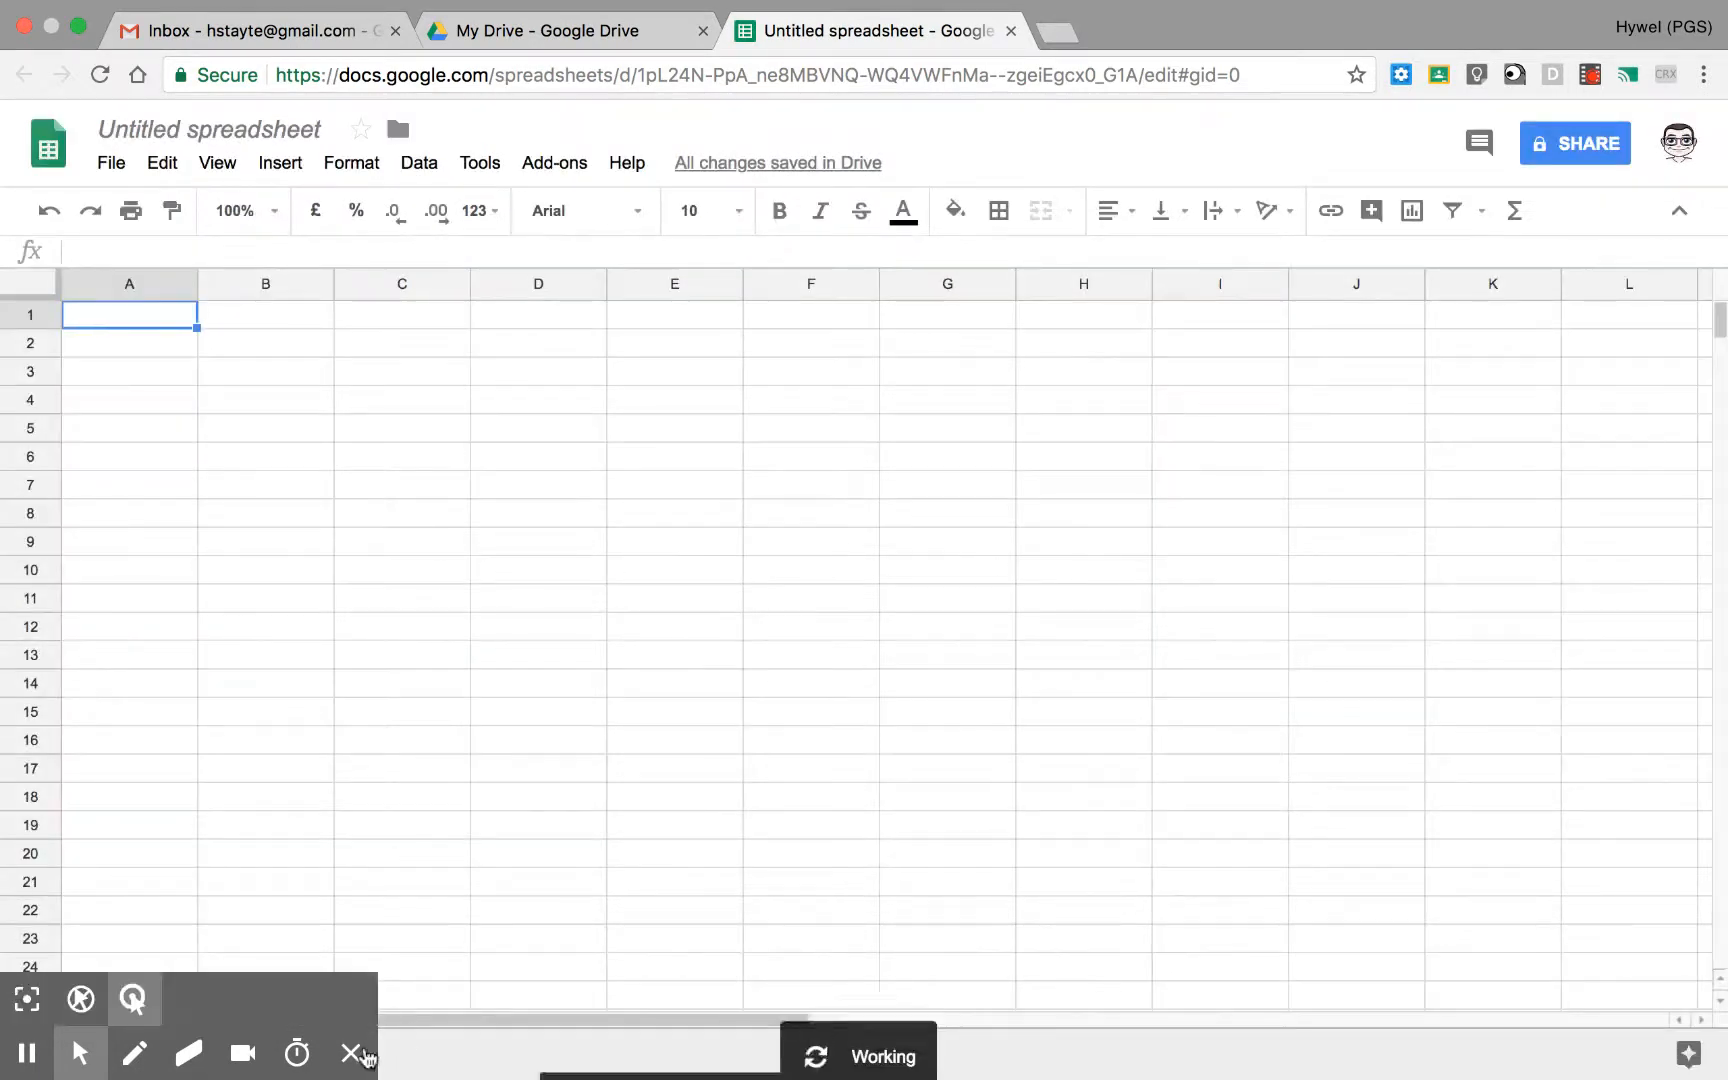
{"action": "left_click", "coordinate": [352, 1052]}
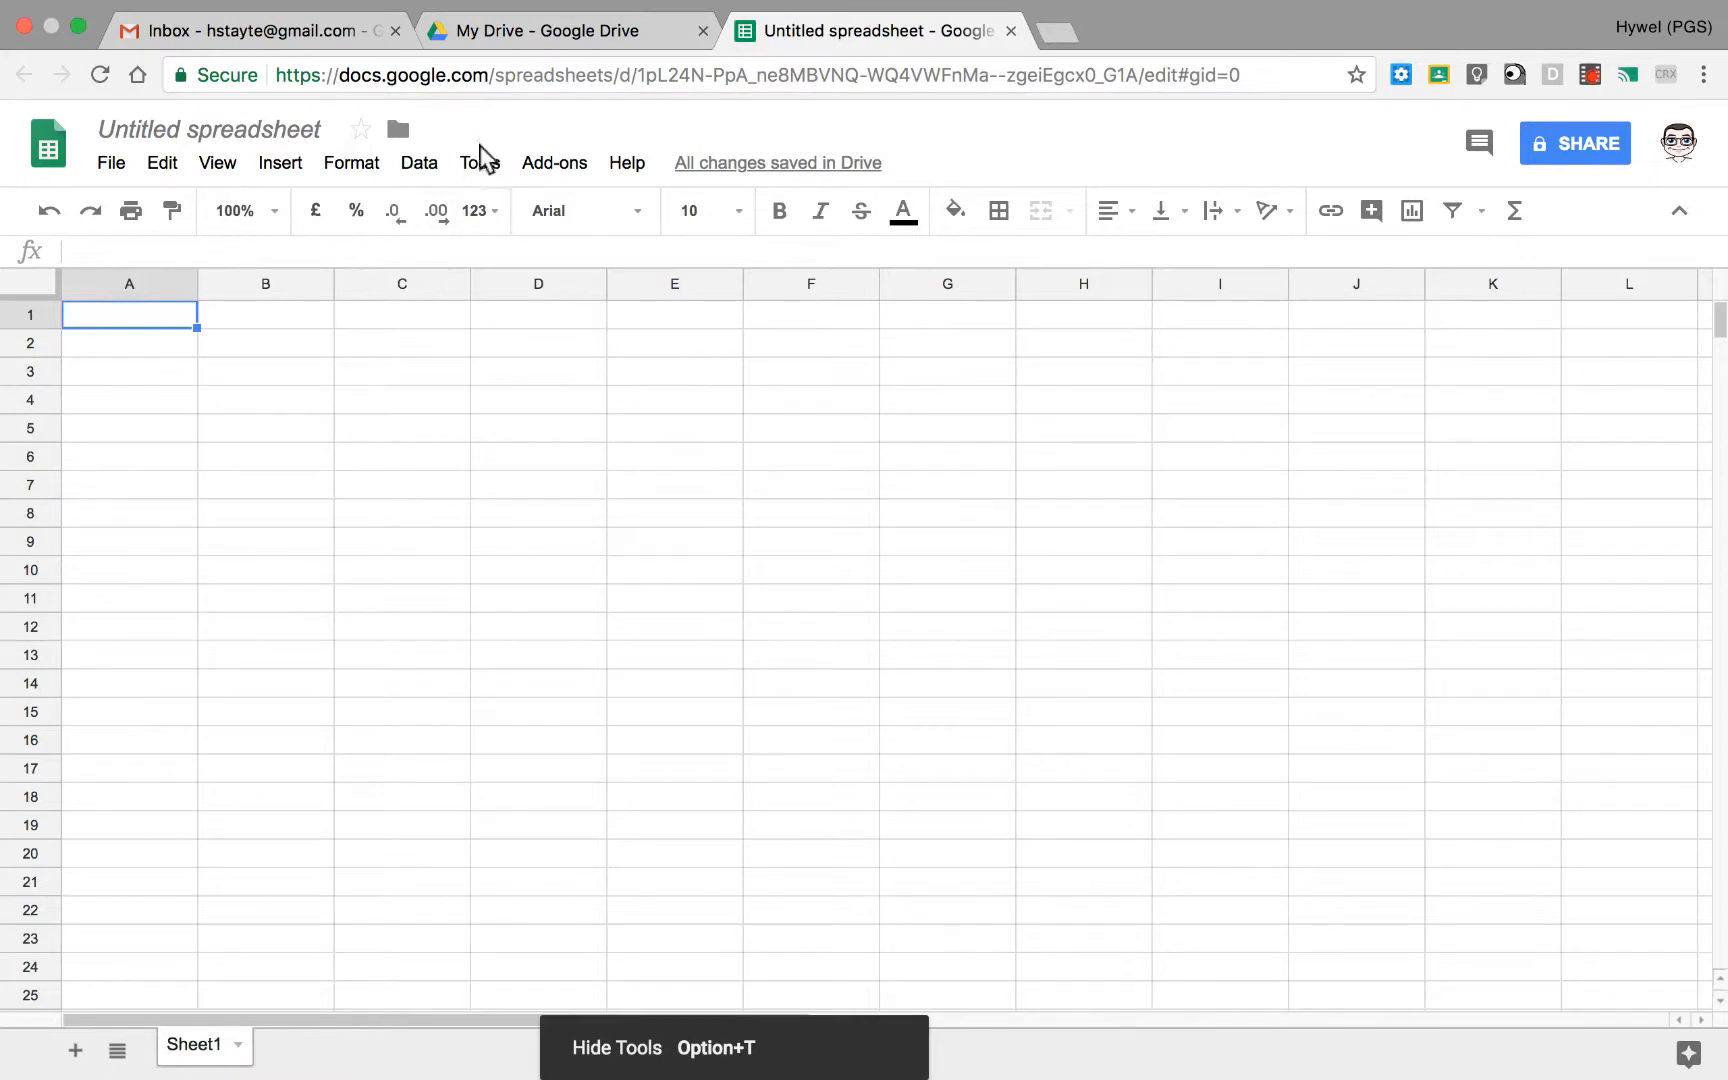
Step: Launch Magic Cell Notifications and keep Sheet1 as the worksheet for the new rule
{"action": "left_click", "coordinate": [580, 168]}
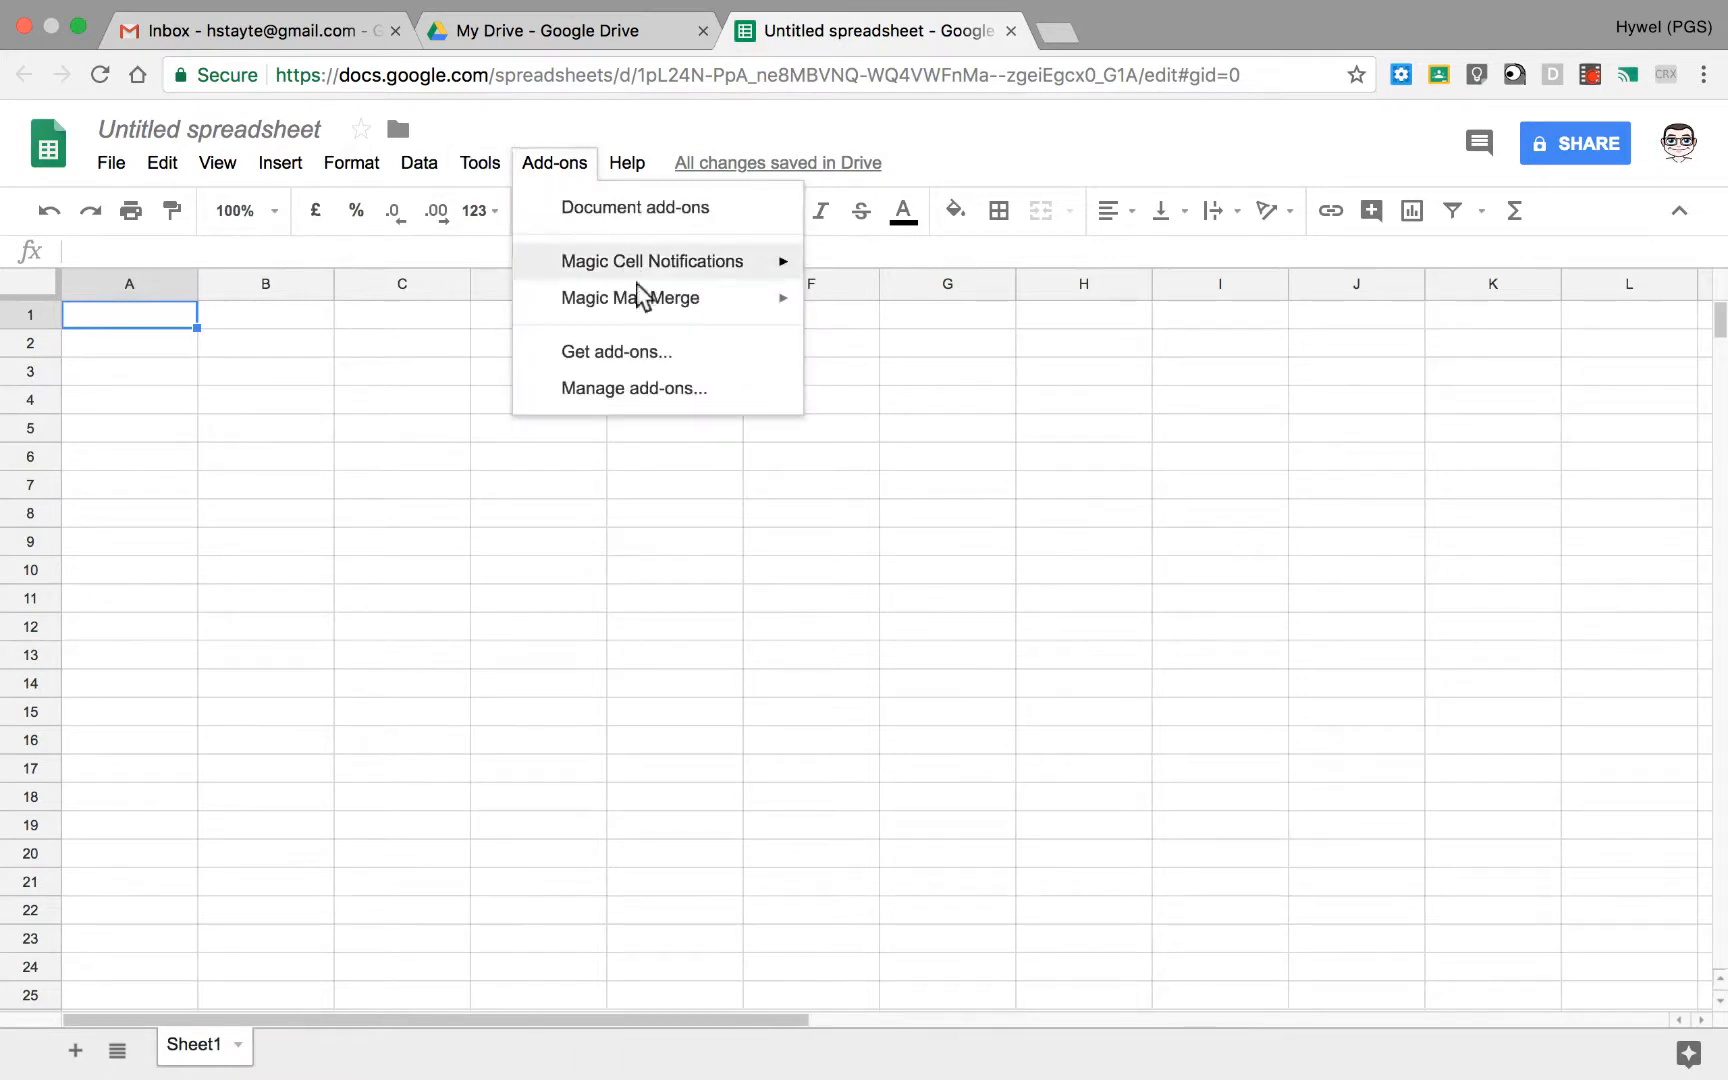
{"action": "mouse_move", "coordinate": [663, 266]}
{"action": "left_click", "coordinate": [886, 272]}
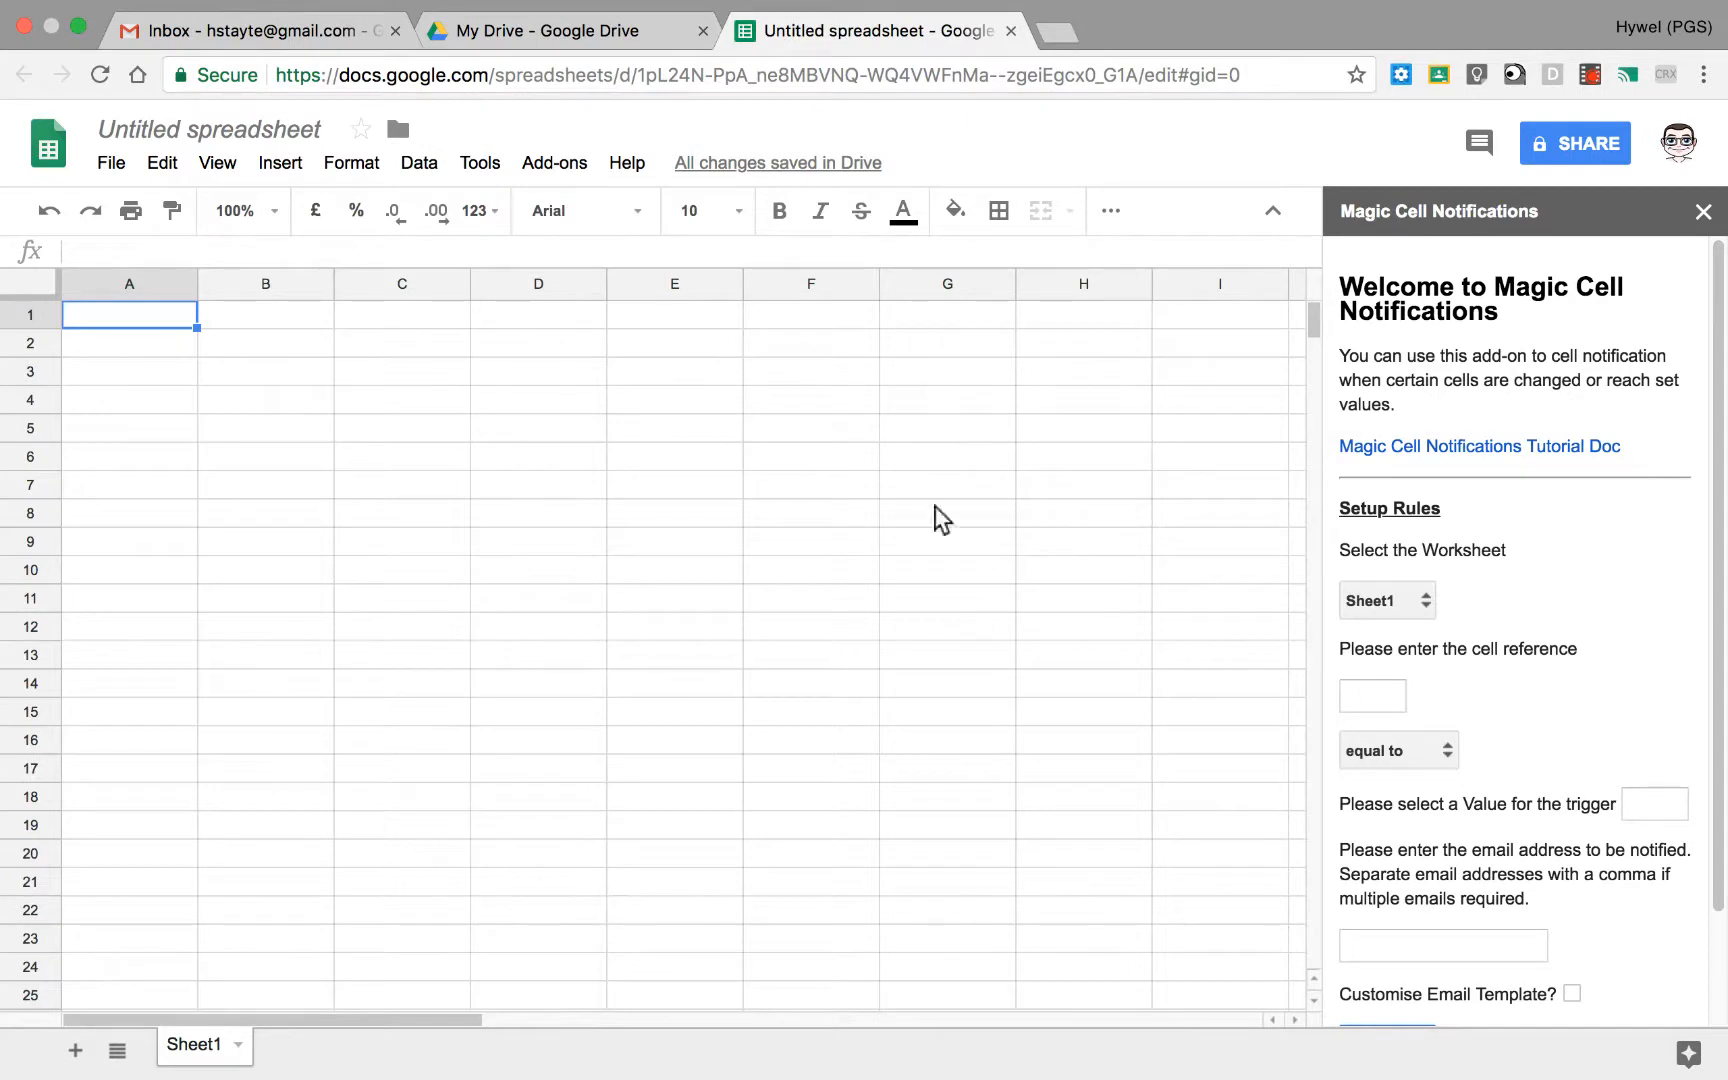
{"action": "left_click", "coordinate": [1405, 600]}
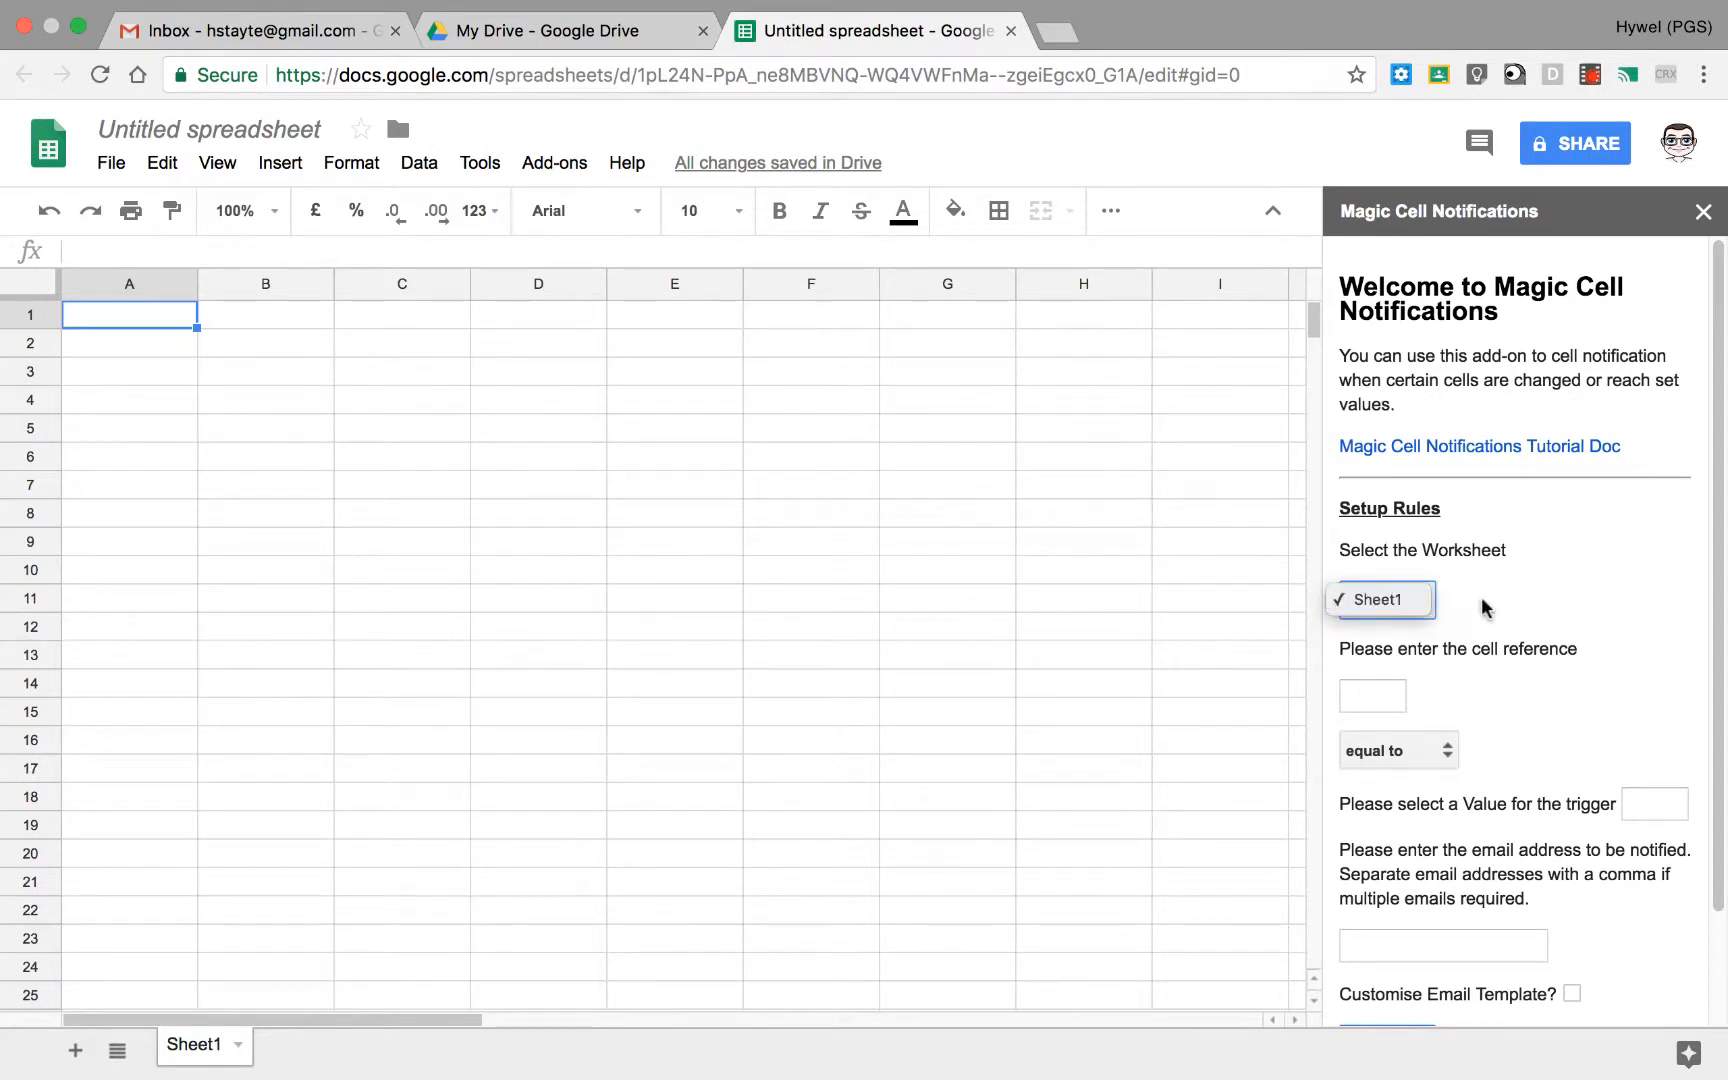
{"action": "left_click", "coordinate": [1450, 613]}
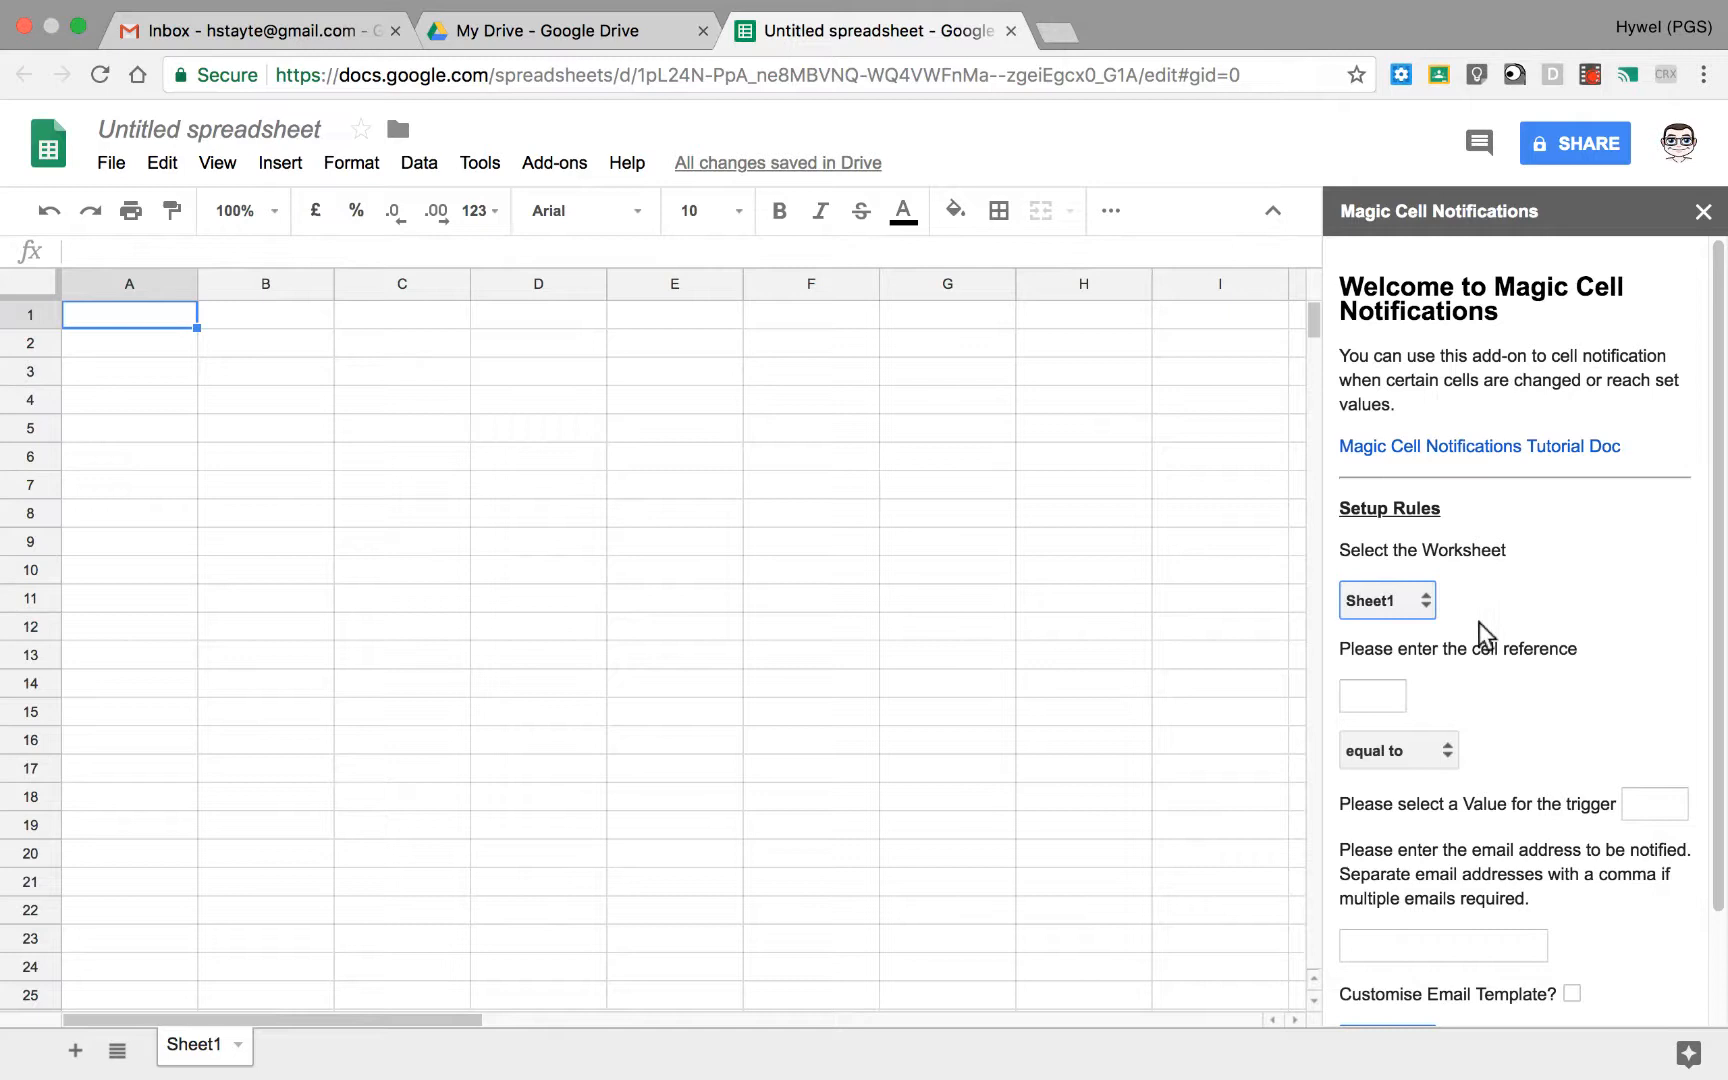
{"action": "left_click", "coordinate": [1419, 608]}
{"action": "left_click", "coordinate": [1376, 588]}
Step: Enter "Test 1" in cell A1 and the values 3, 3 and 5 in cells A2 to A4
{"action": "left_click", "coordinate": [139, 342]}
{"action": "left_click", "coordinate": [139, 319]}
{"action": "type", "text": "T"}
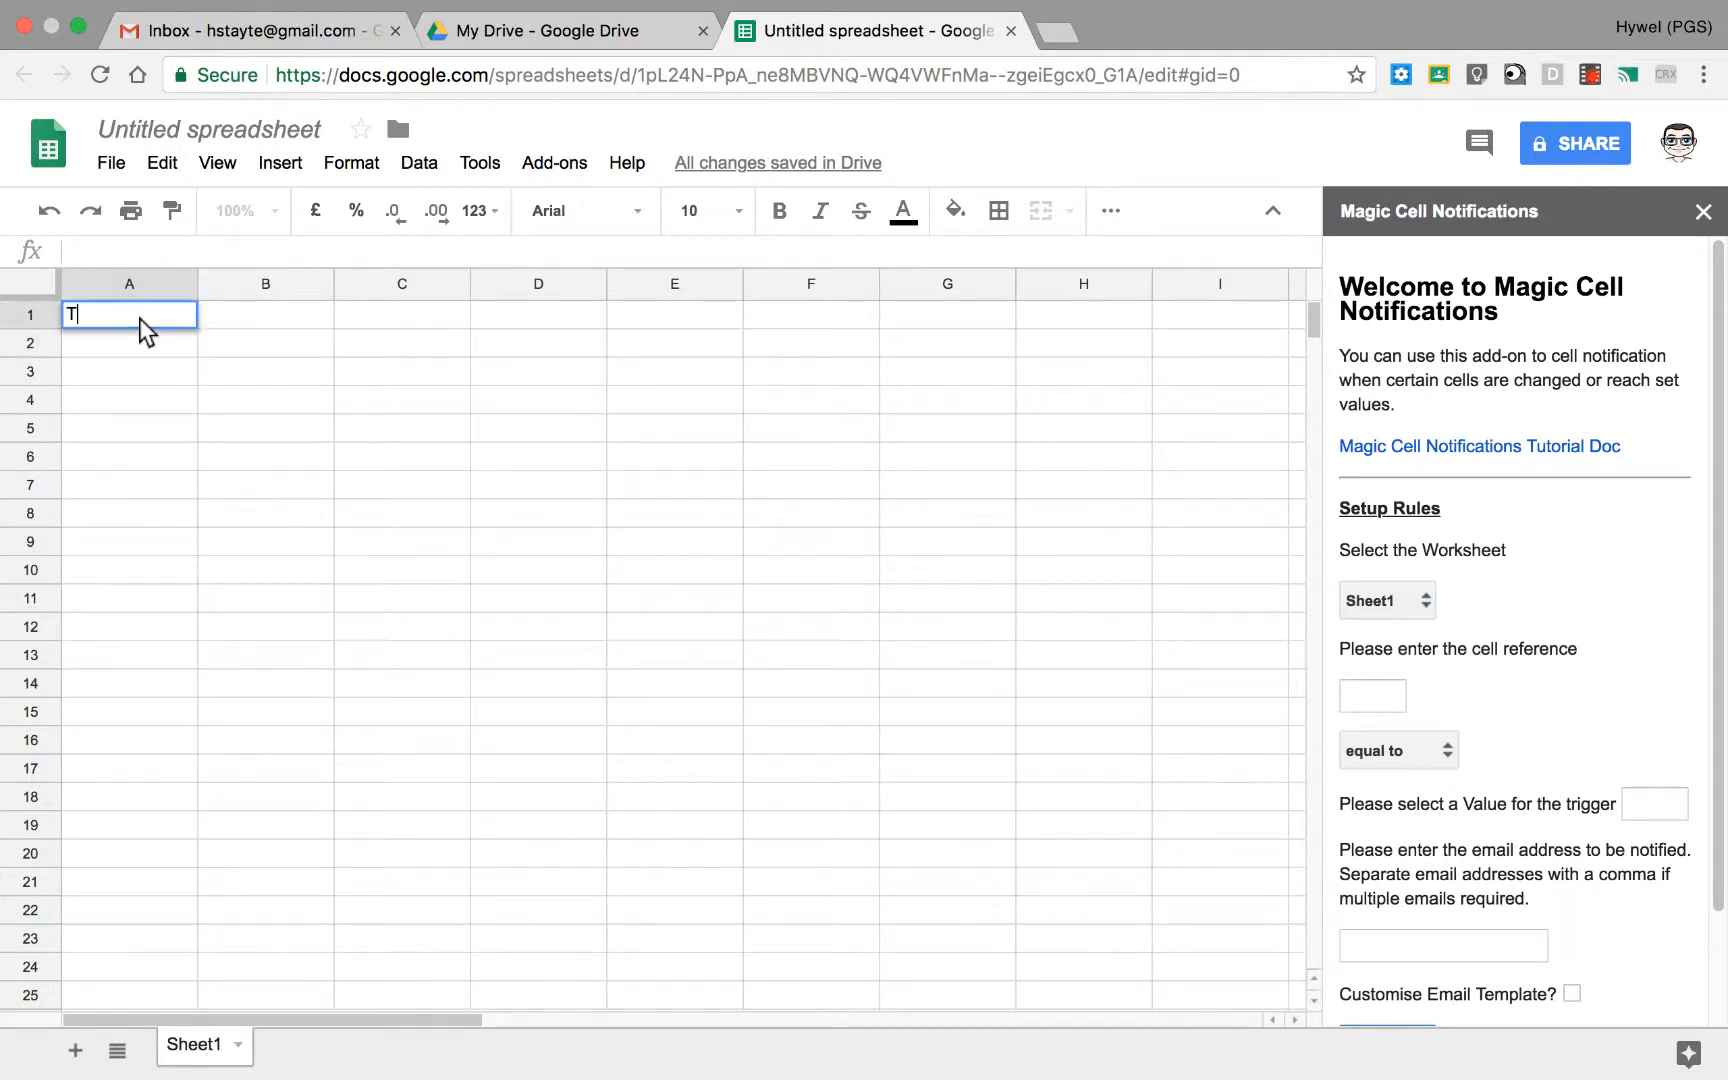
{"action": "type", "text": "est 1]"}
{"action": "key", "text": "BackSpace"}
{"action": "key", "text": "Return"}
{"action": "type", "text": "3"}
{"action": "key", "text": "Return"}
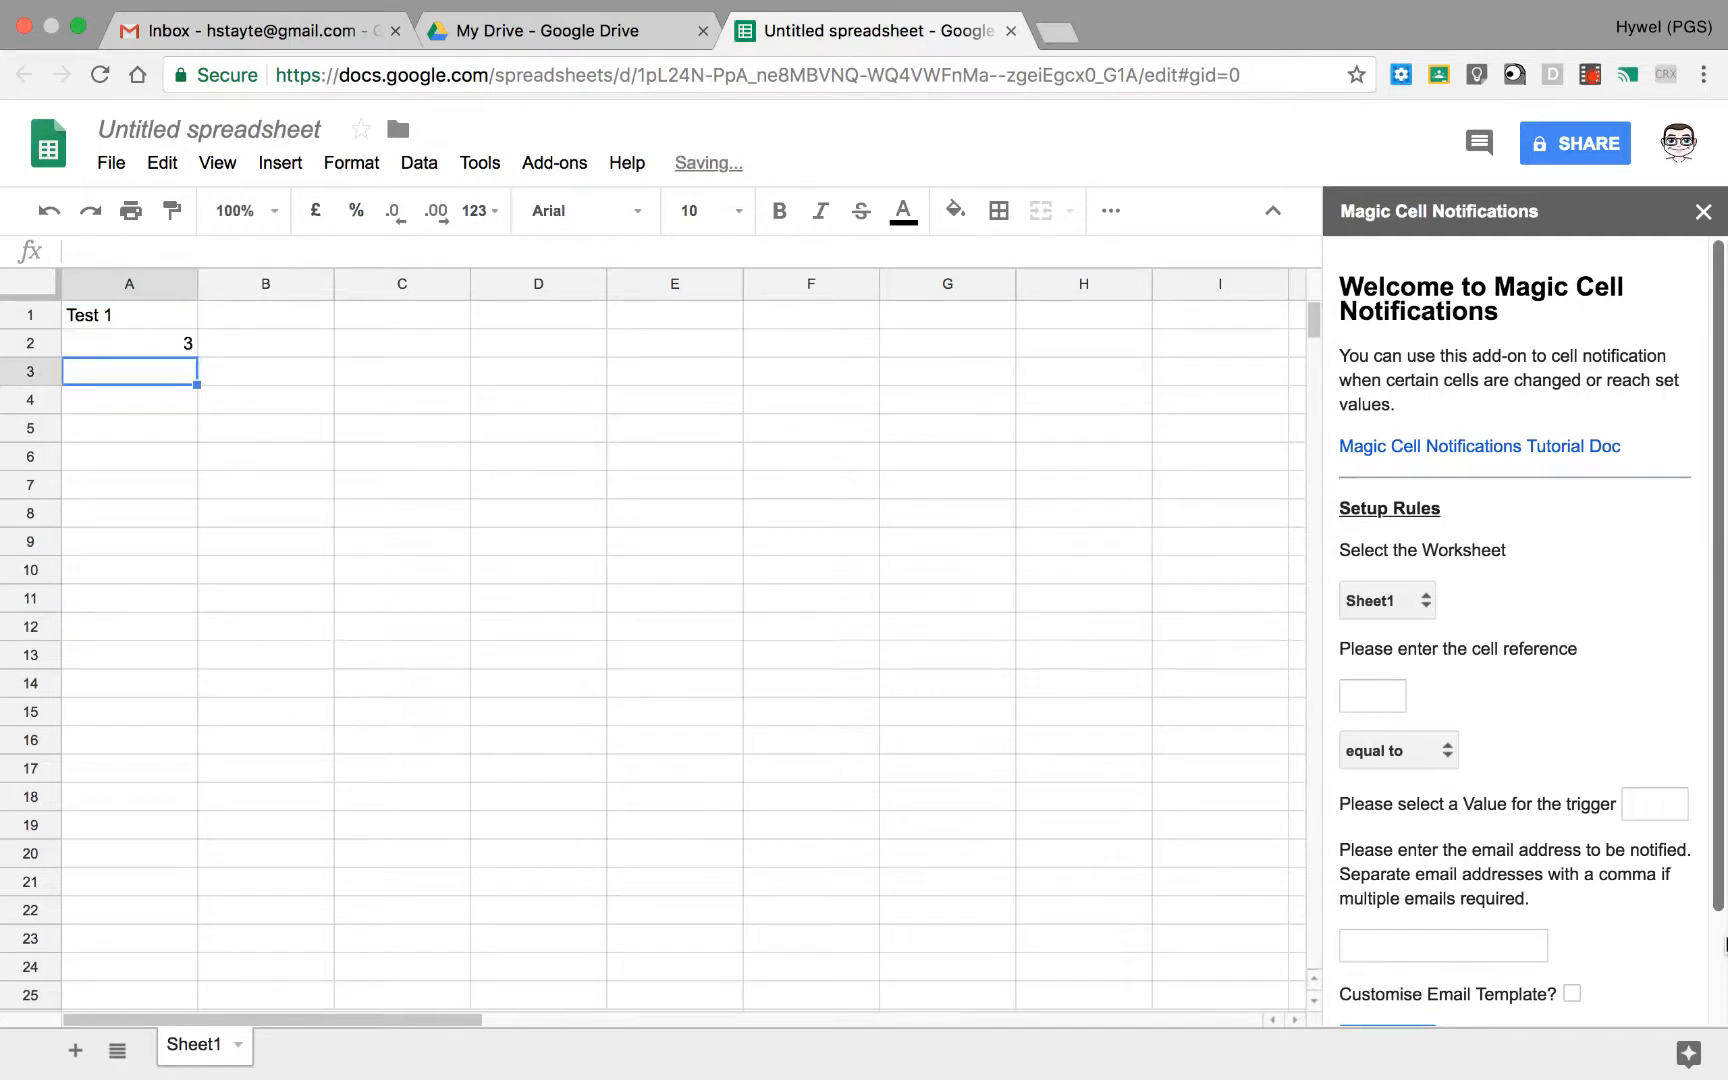
{"action": "type", "text": "3"}
{"action": "key", "text": "Return"}
{"action": "type", "text": "5"}
{"action": "key", "text": "Return"}
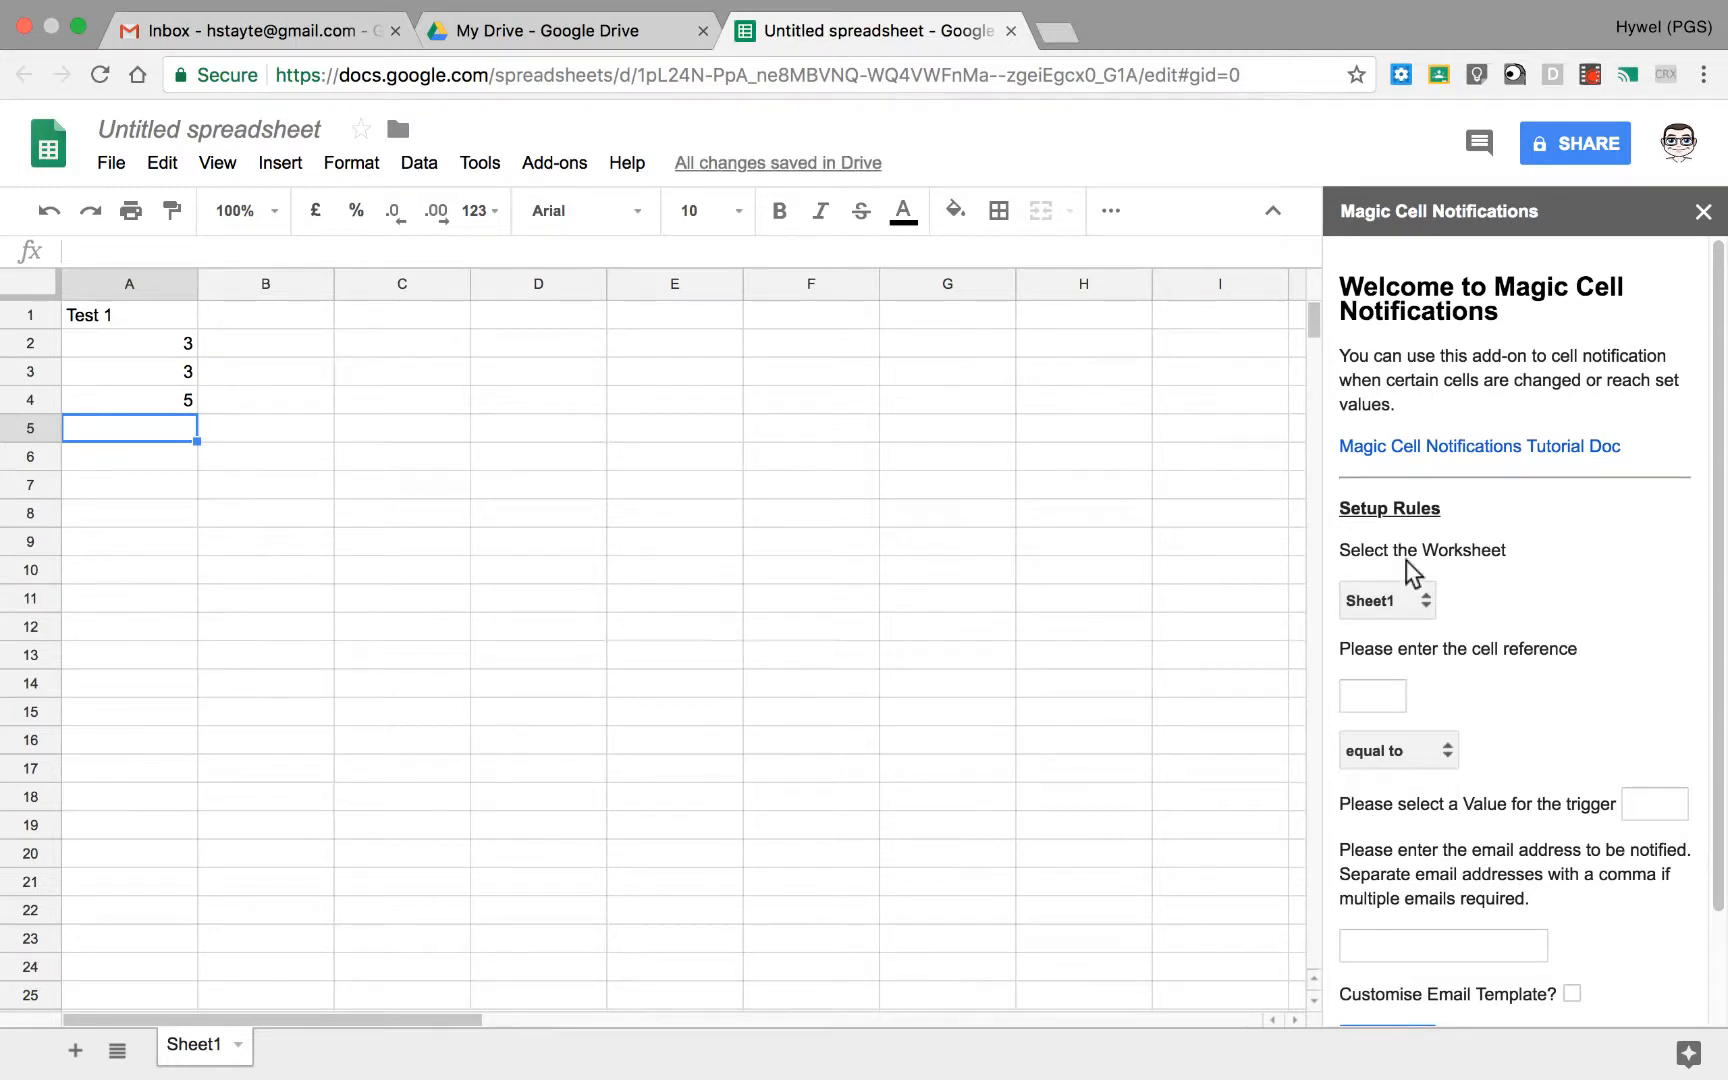
Step: Set the notification rule to trigger when cell a3 is greater than 5
{"action": "left_click", "coordinate": [1384, 695]}
{"action": "type", "text": "a3"}
{"action": "left_click", "coordinate": [1452, 746]}
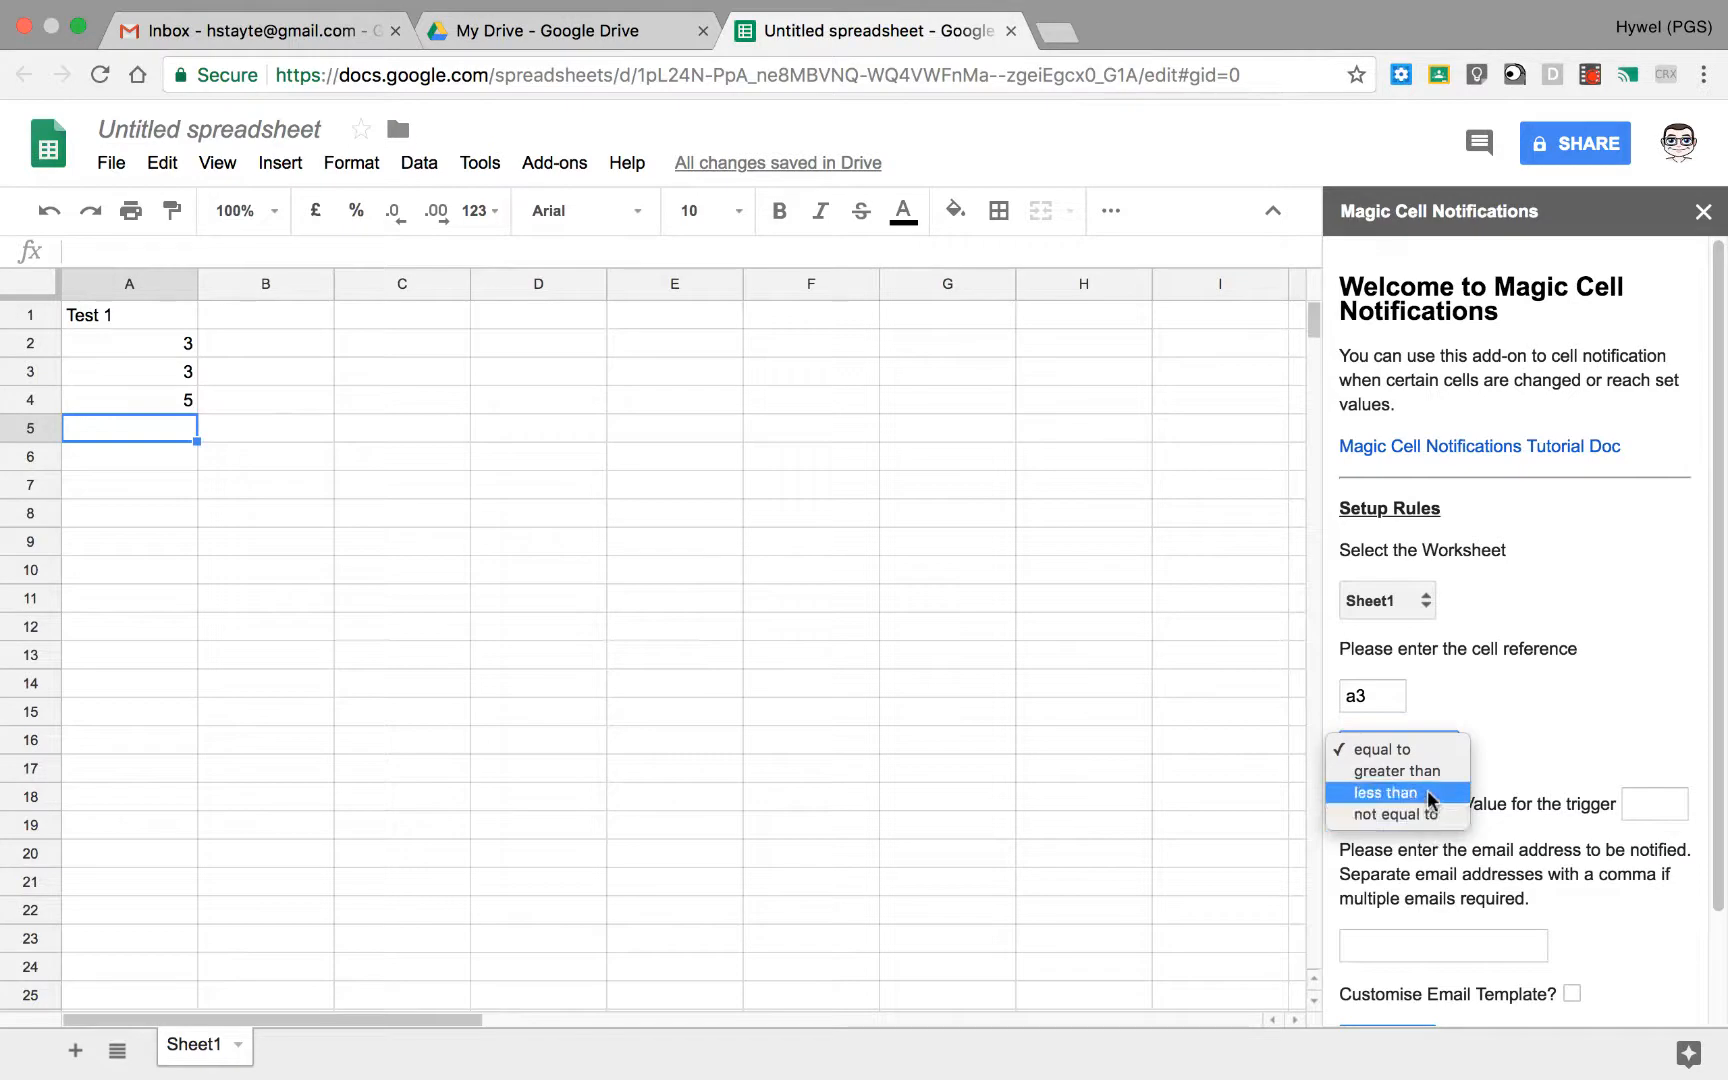
{"action": "left_click", "coordinate": [1437, 782]}
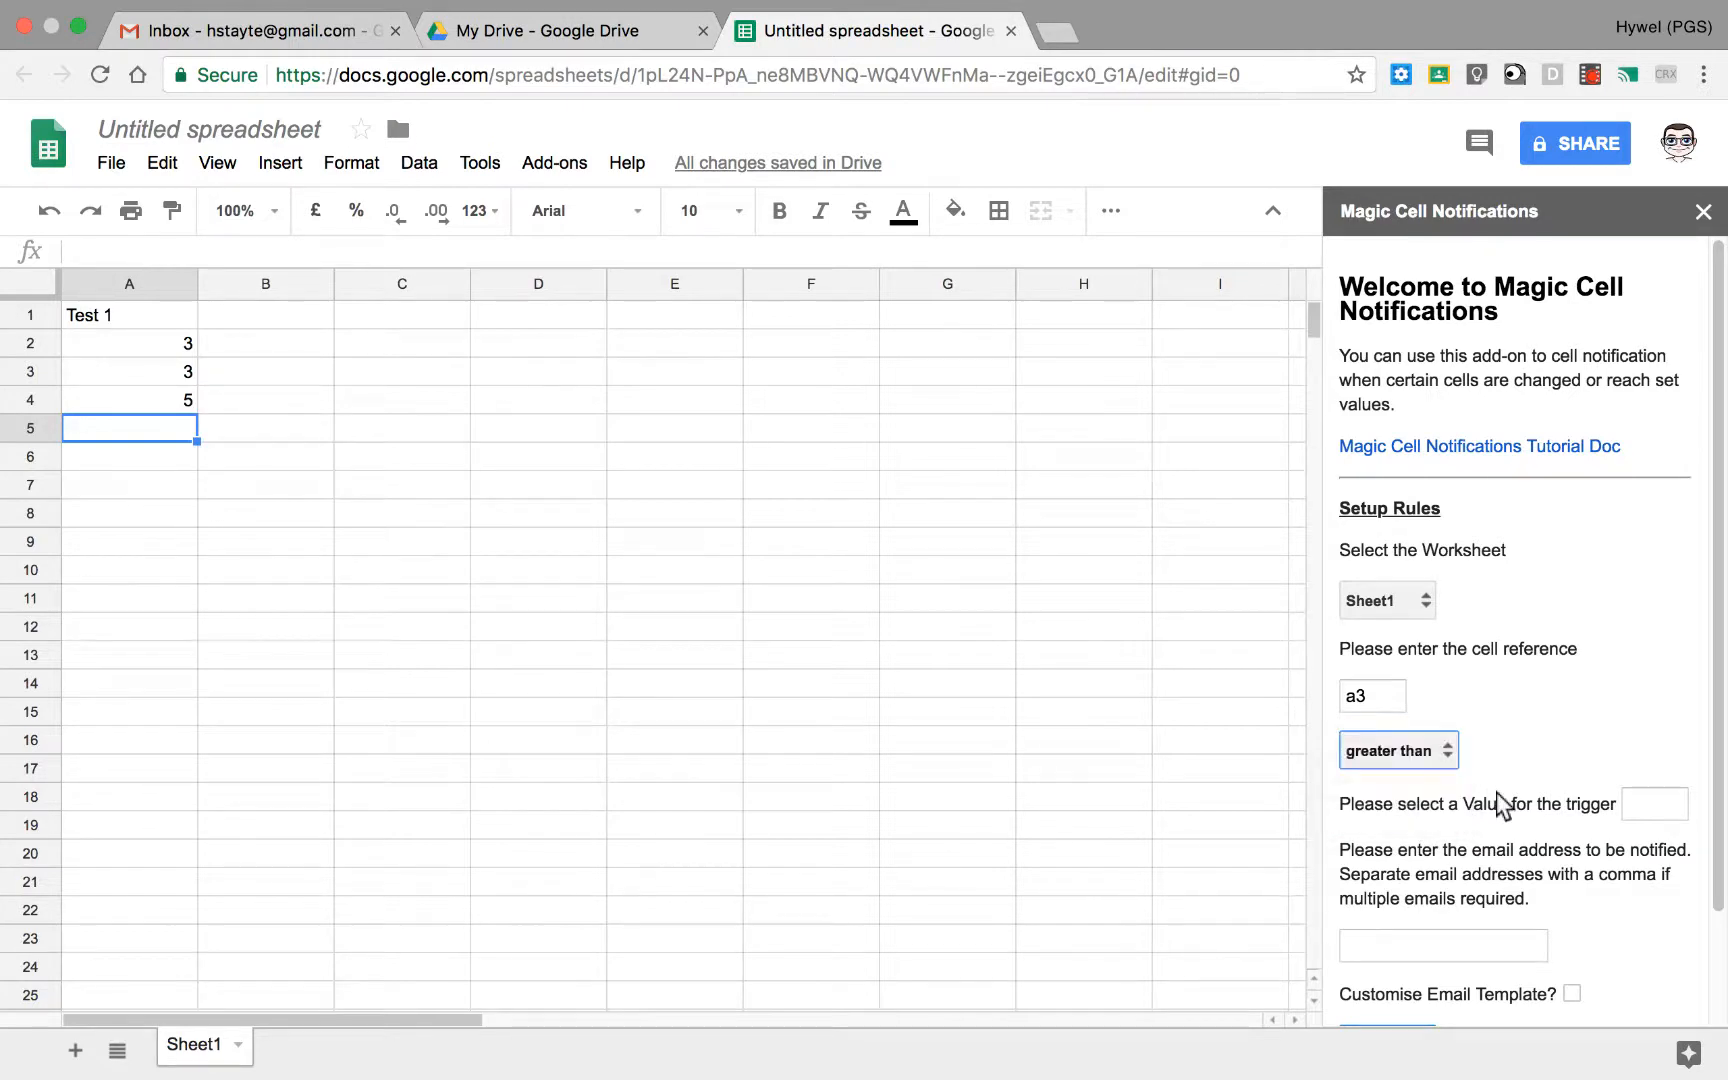
{"action": "left_click", "coordinate": [1630, 804]}
{"action": "type", "text": "5"}
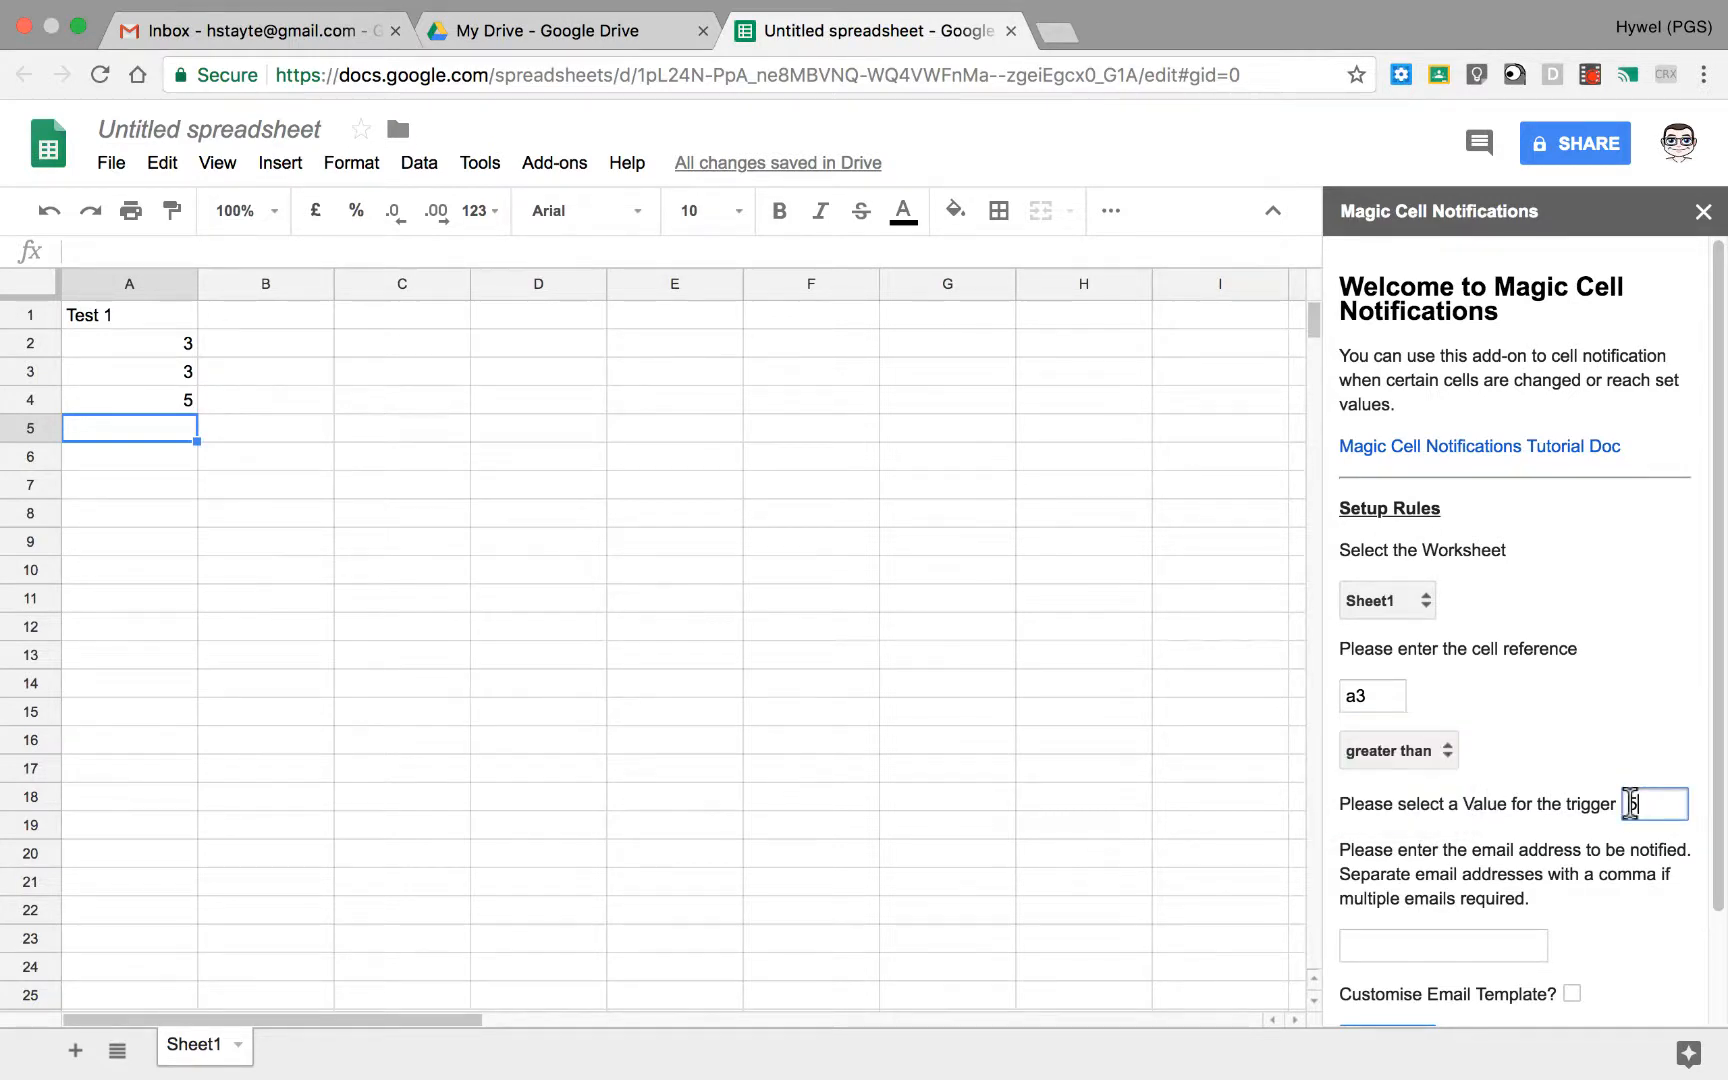
Step: Enter the email address that the rule should notify
{"action": "left_click", "coordinate": [1515, 945]}
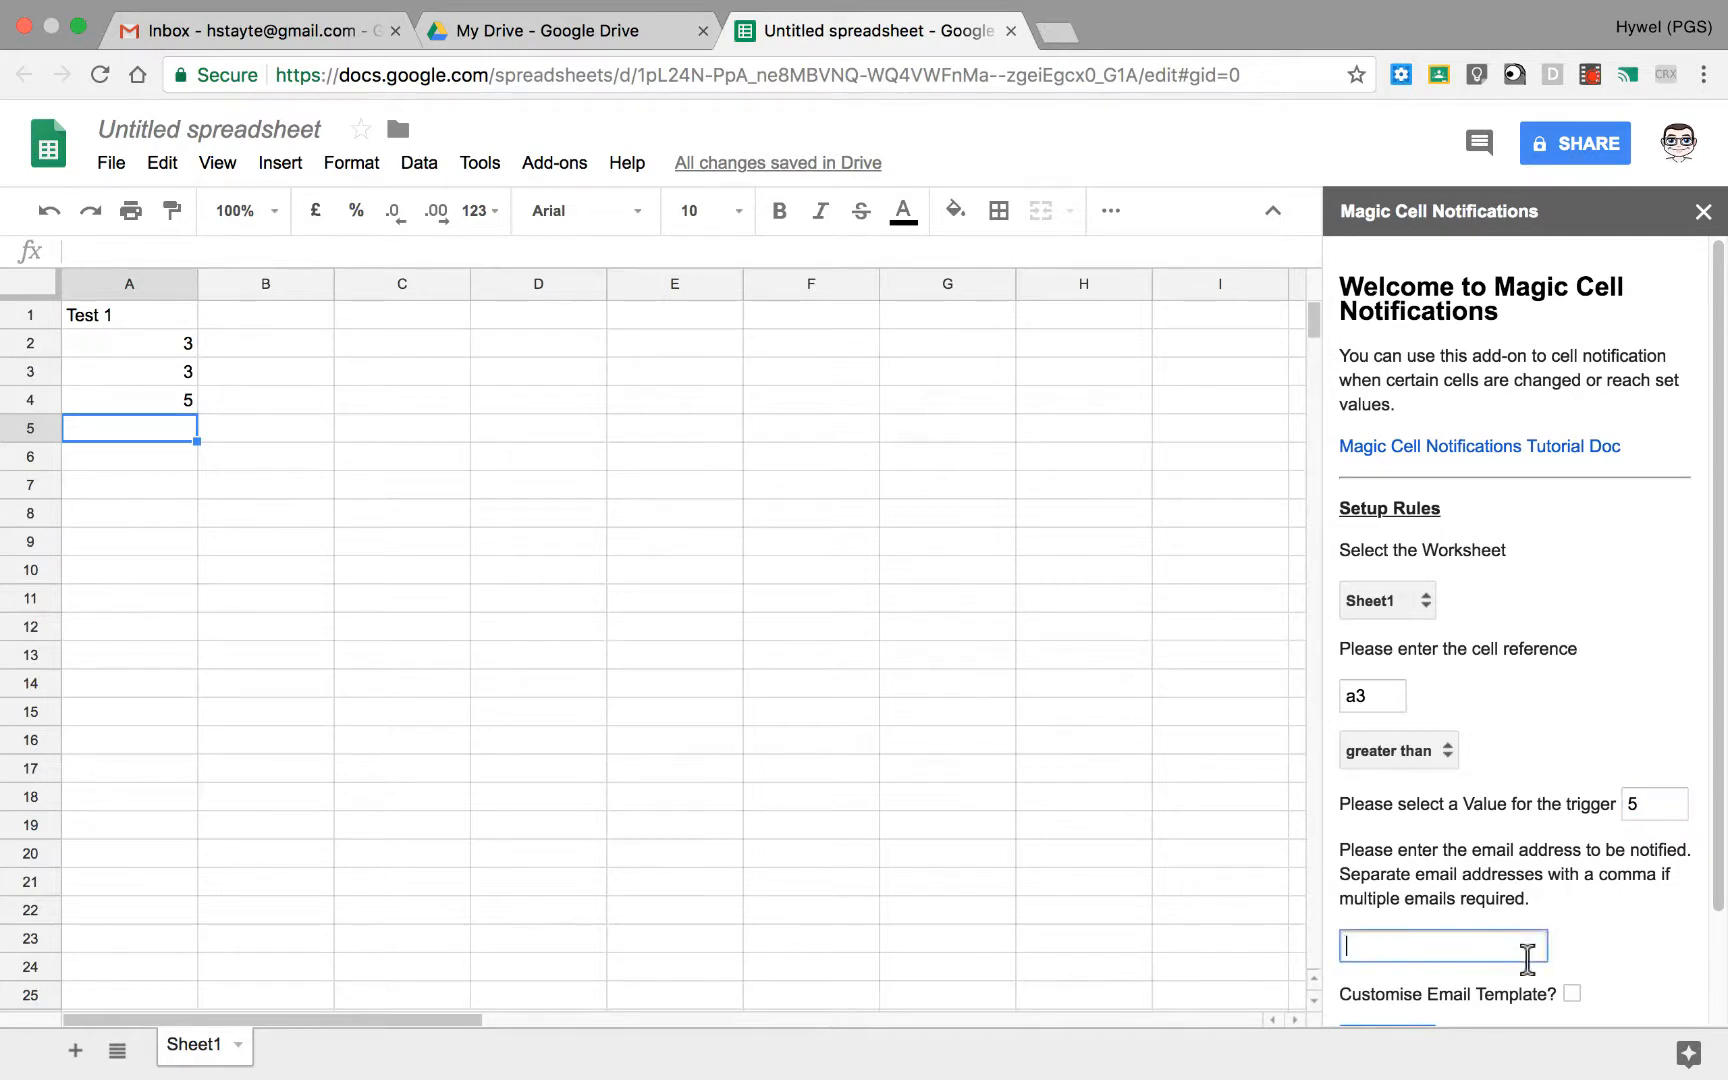
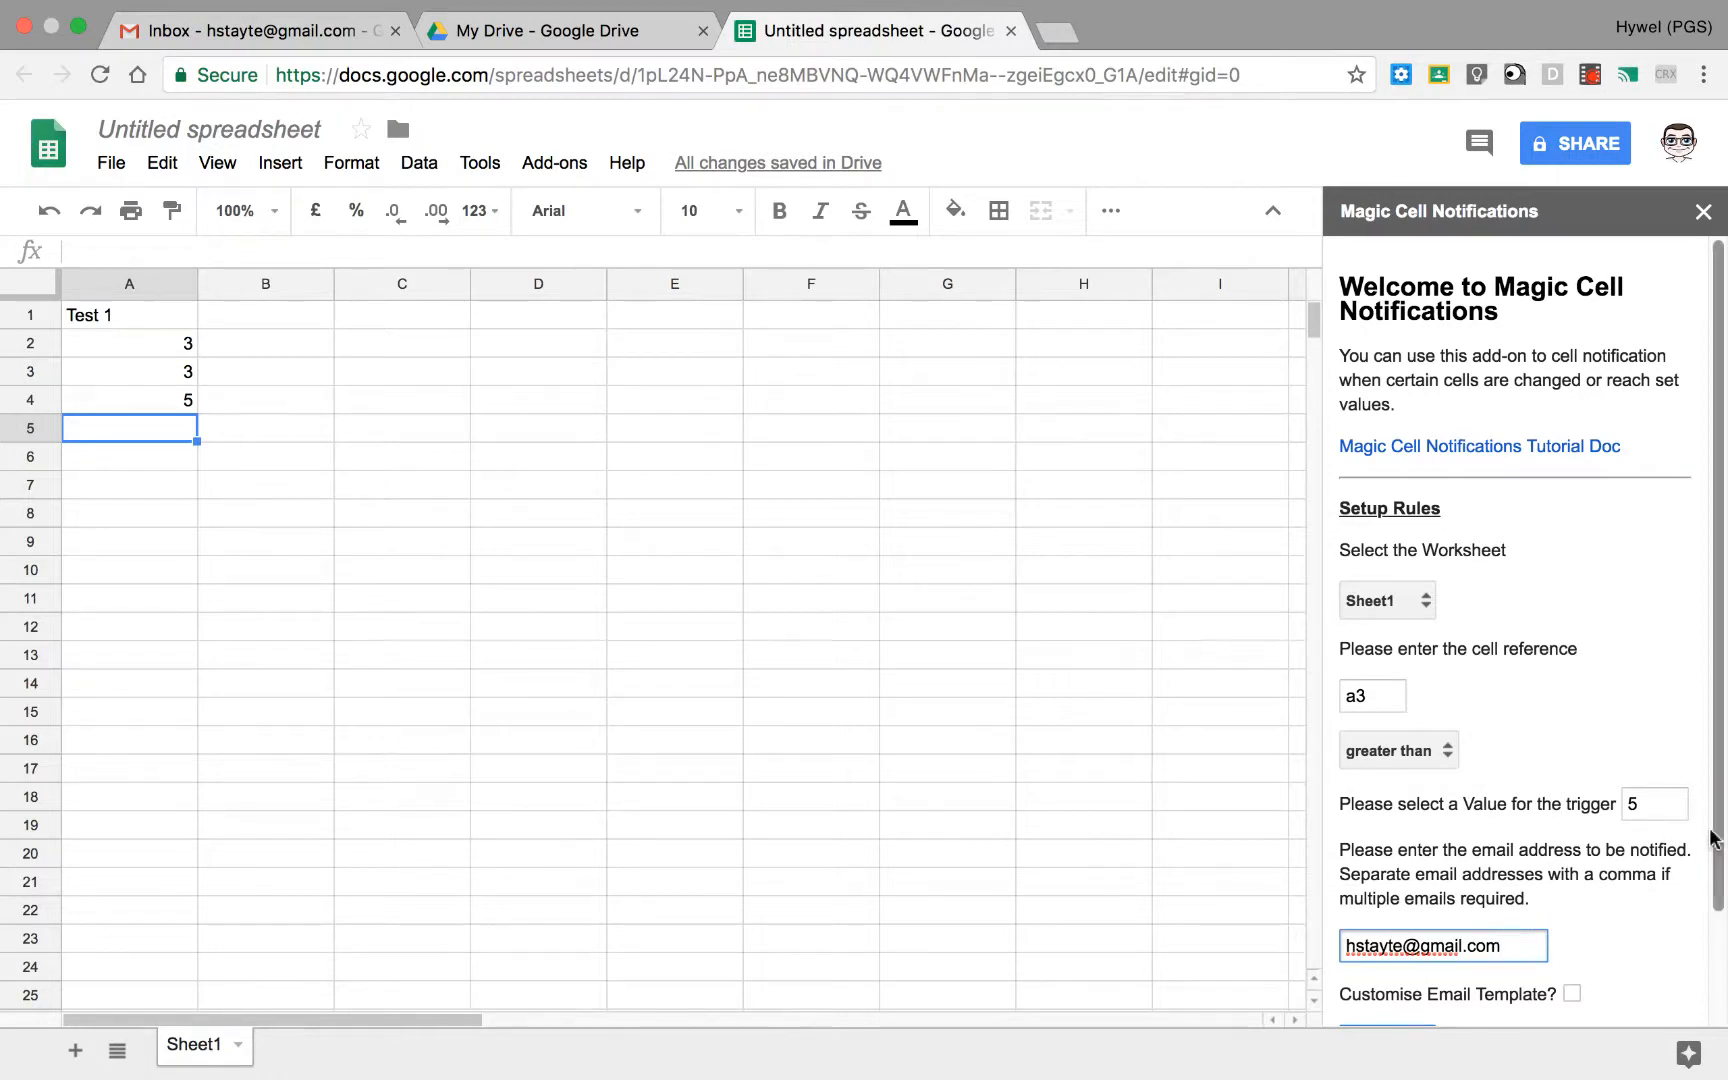
Step: Add the rule with the default email template and agree to create the Notification Rules worksheet
{"action": "scroll", "coordinate": [1712, 836], "scroll_direction": "down", "scroll_amount": 3}
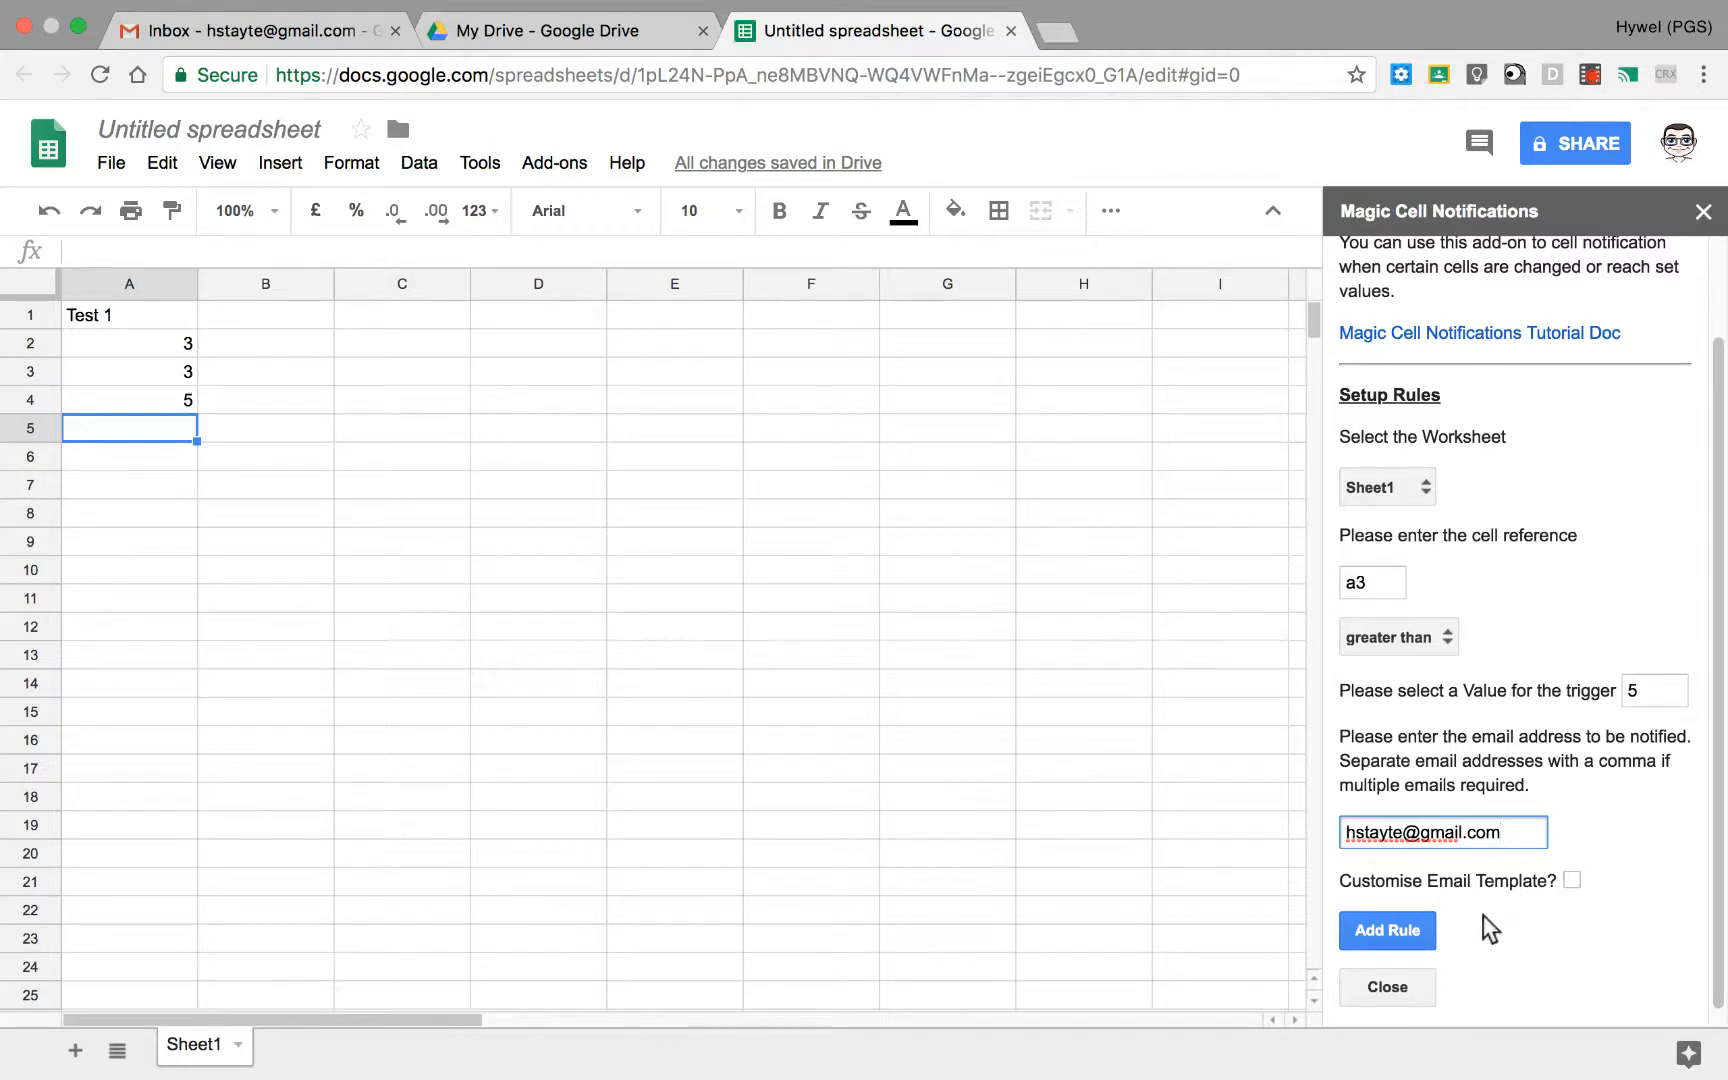
{"action": "left_click", "coordinate": [1419, 926]}
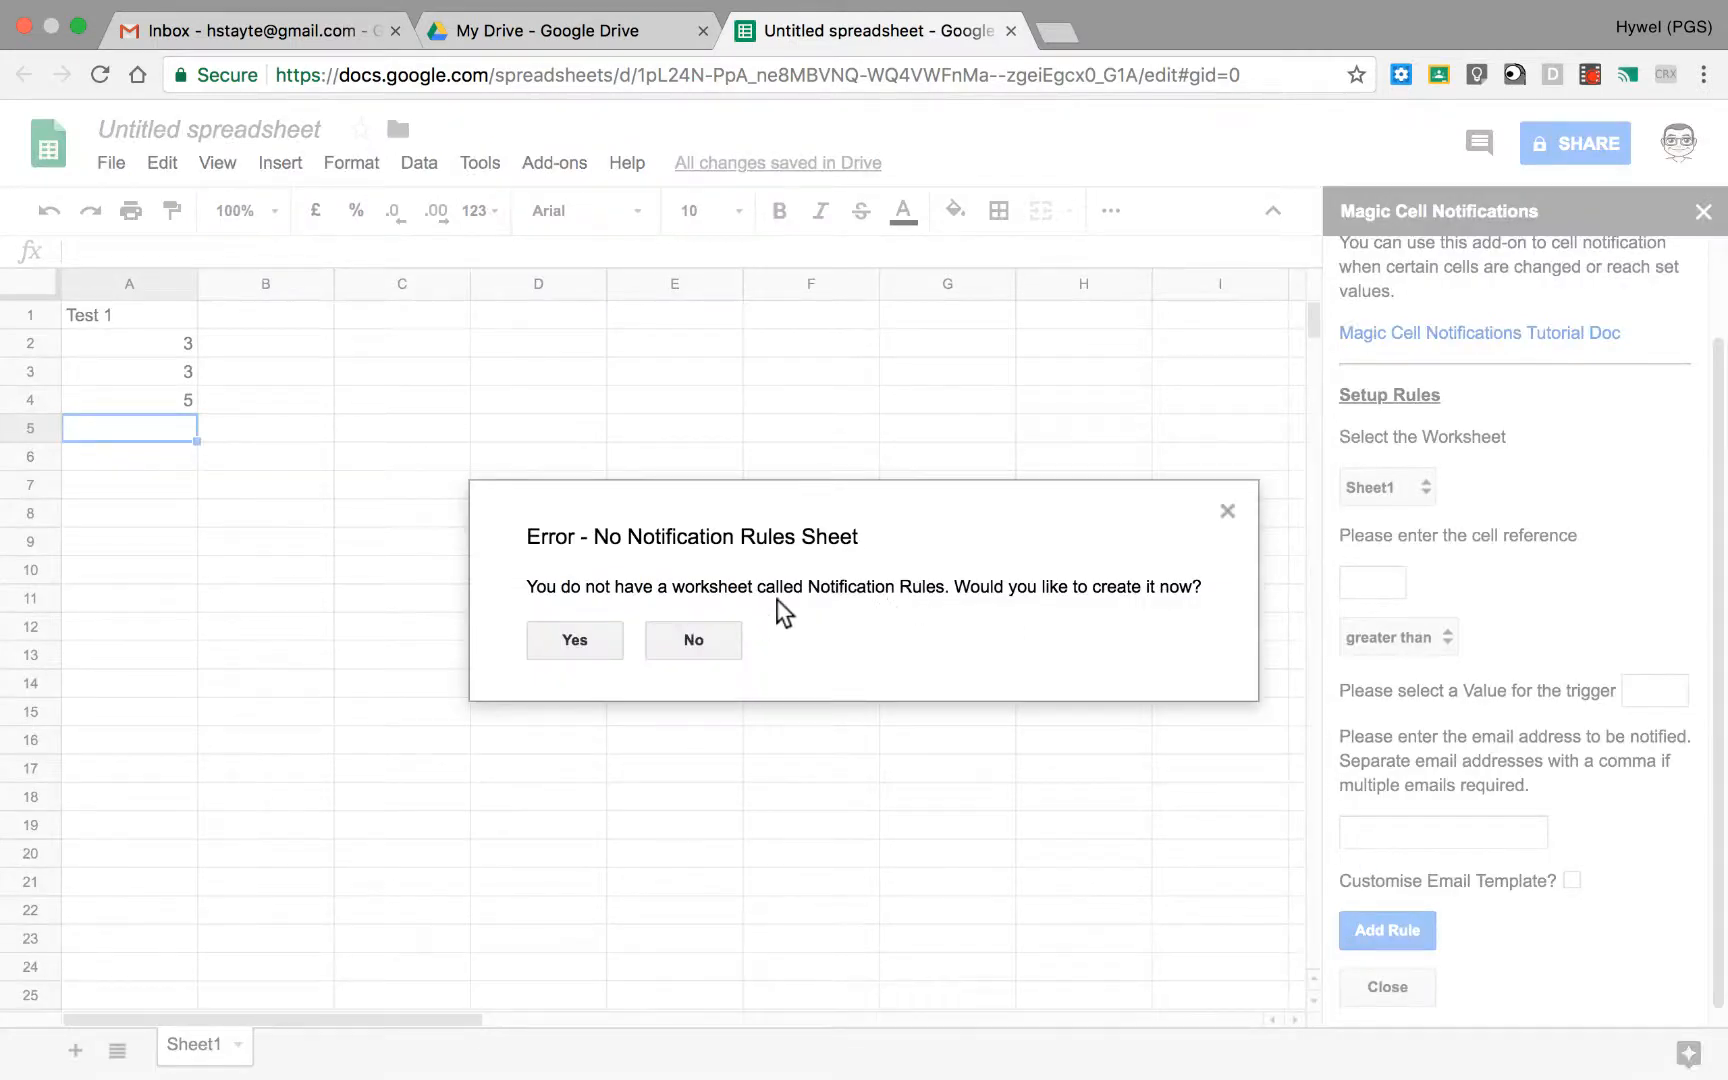
{"action": "left_click", "coordinate": [575, 640]}
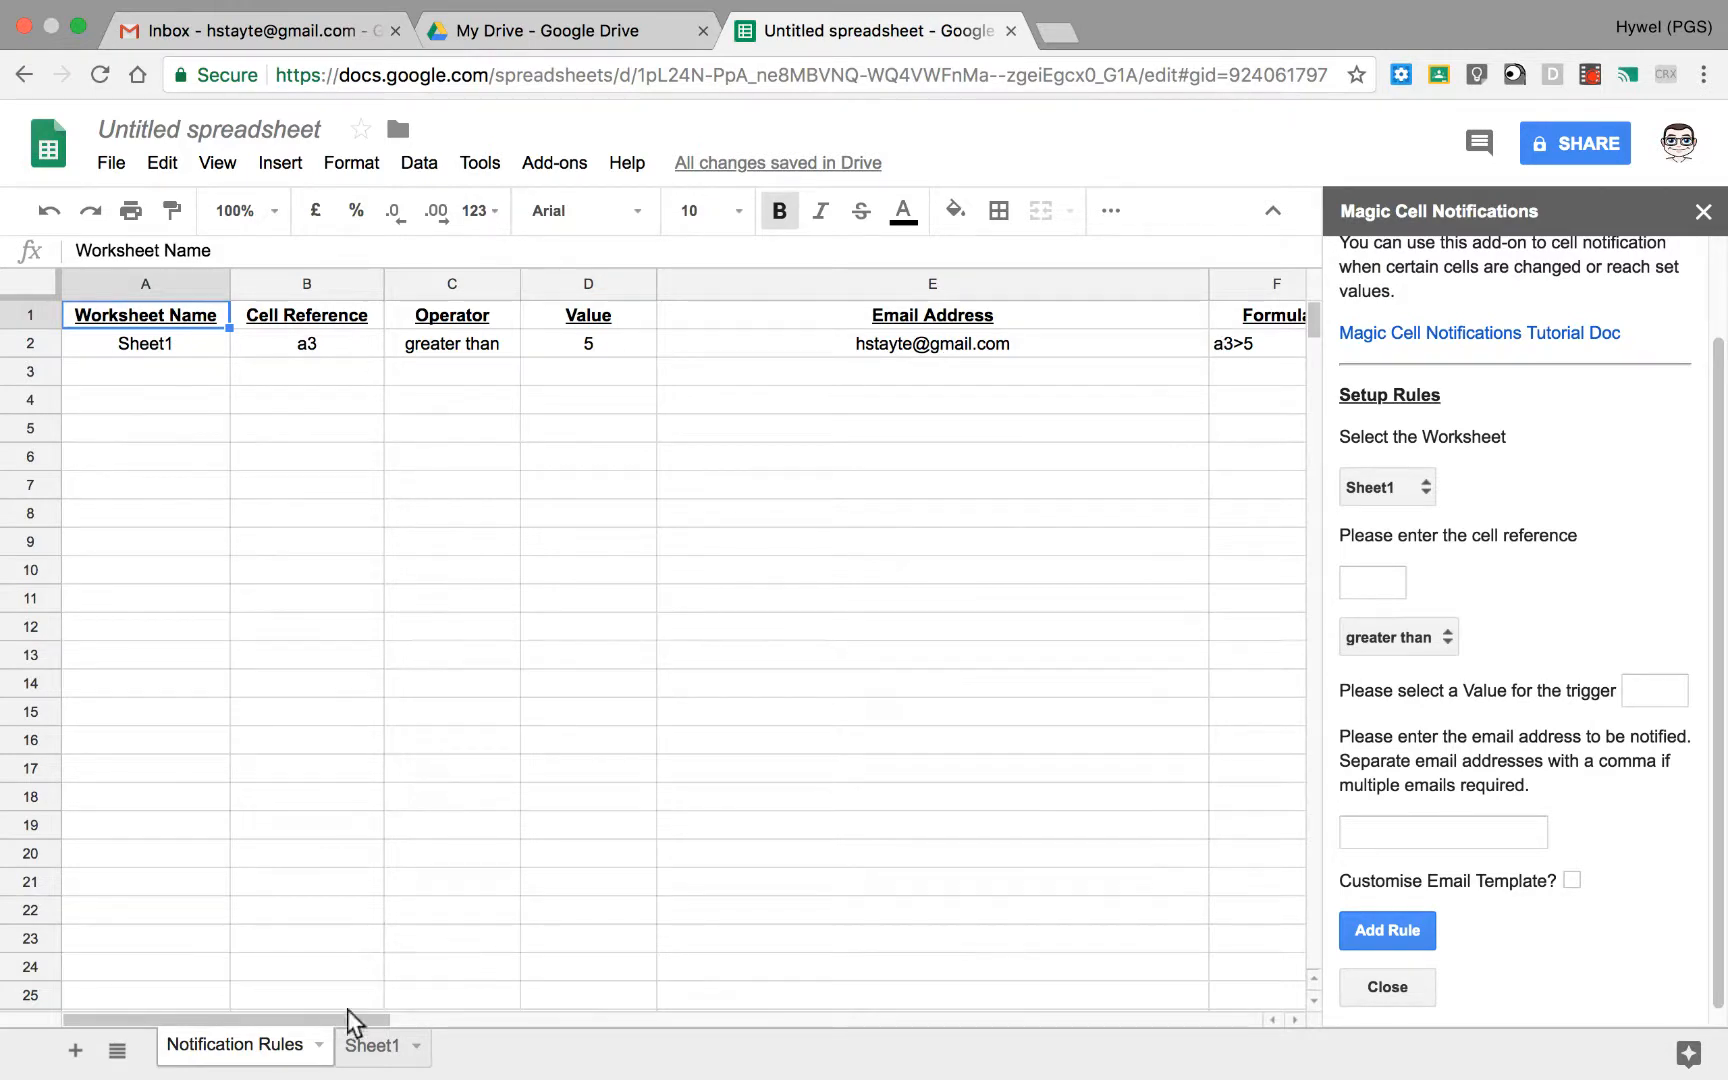
Step: Examine the new rule's row in the Notification Rules sheet, including its status, email template and email subject columns
{"action": "left_click_drag", "start_coordinate": [344, 1011], "coordinate": [830, 1008]}
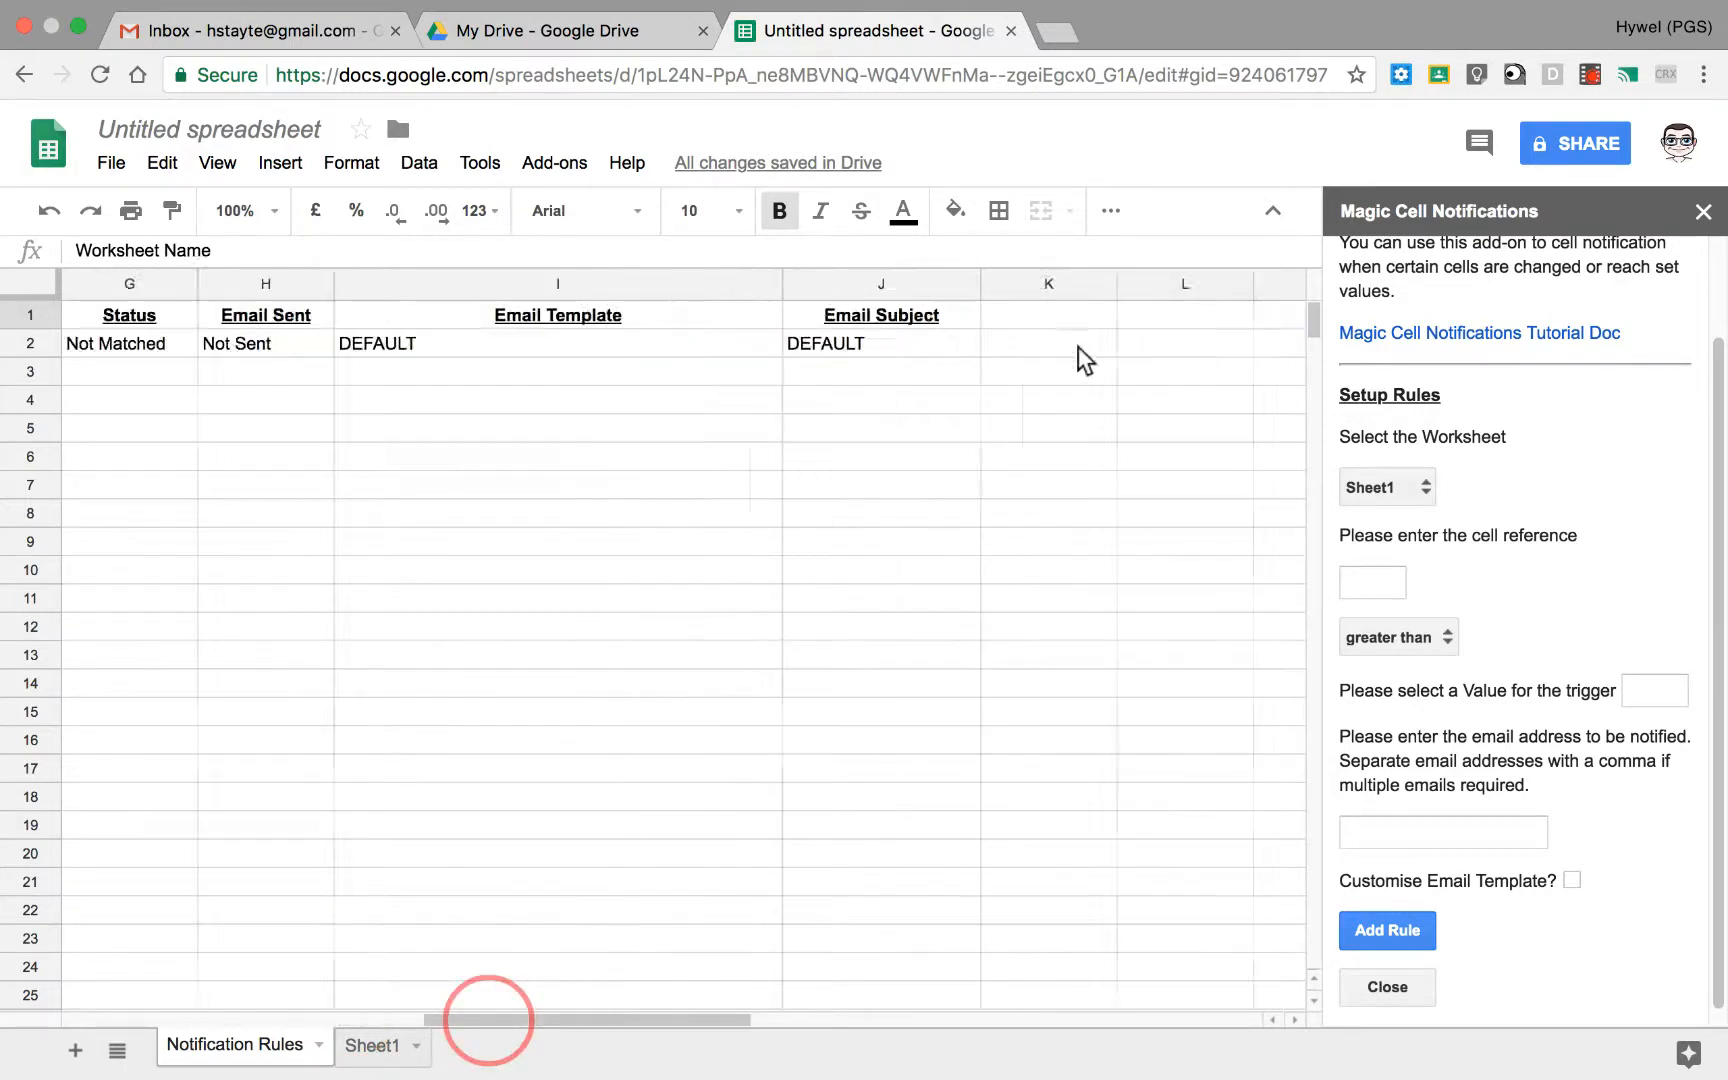
{"action": "scroll", "coordinate": [1000, 346], "scroll_direction": "right", "scroll_amount": 5}
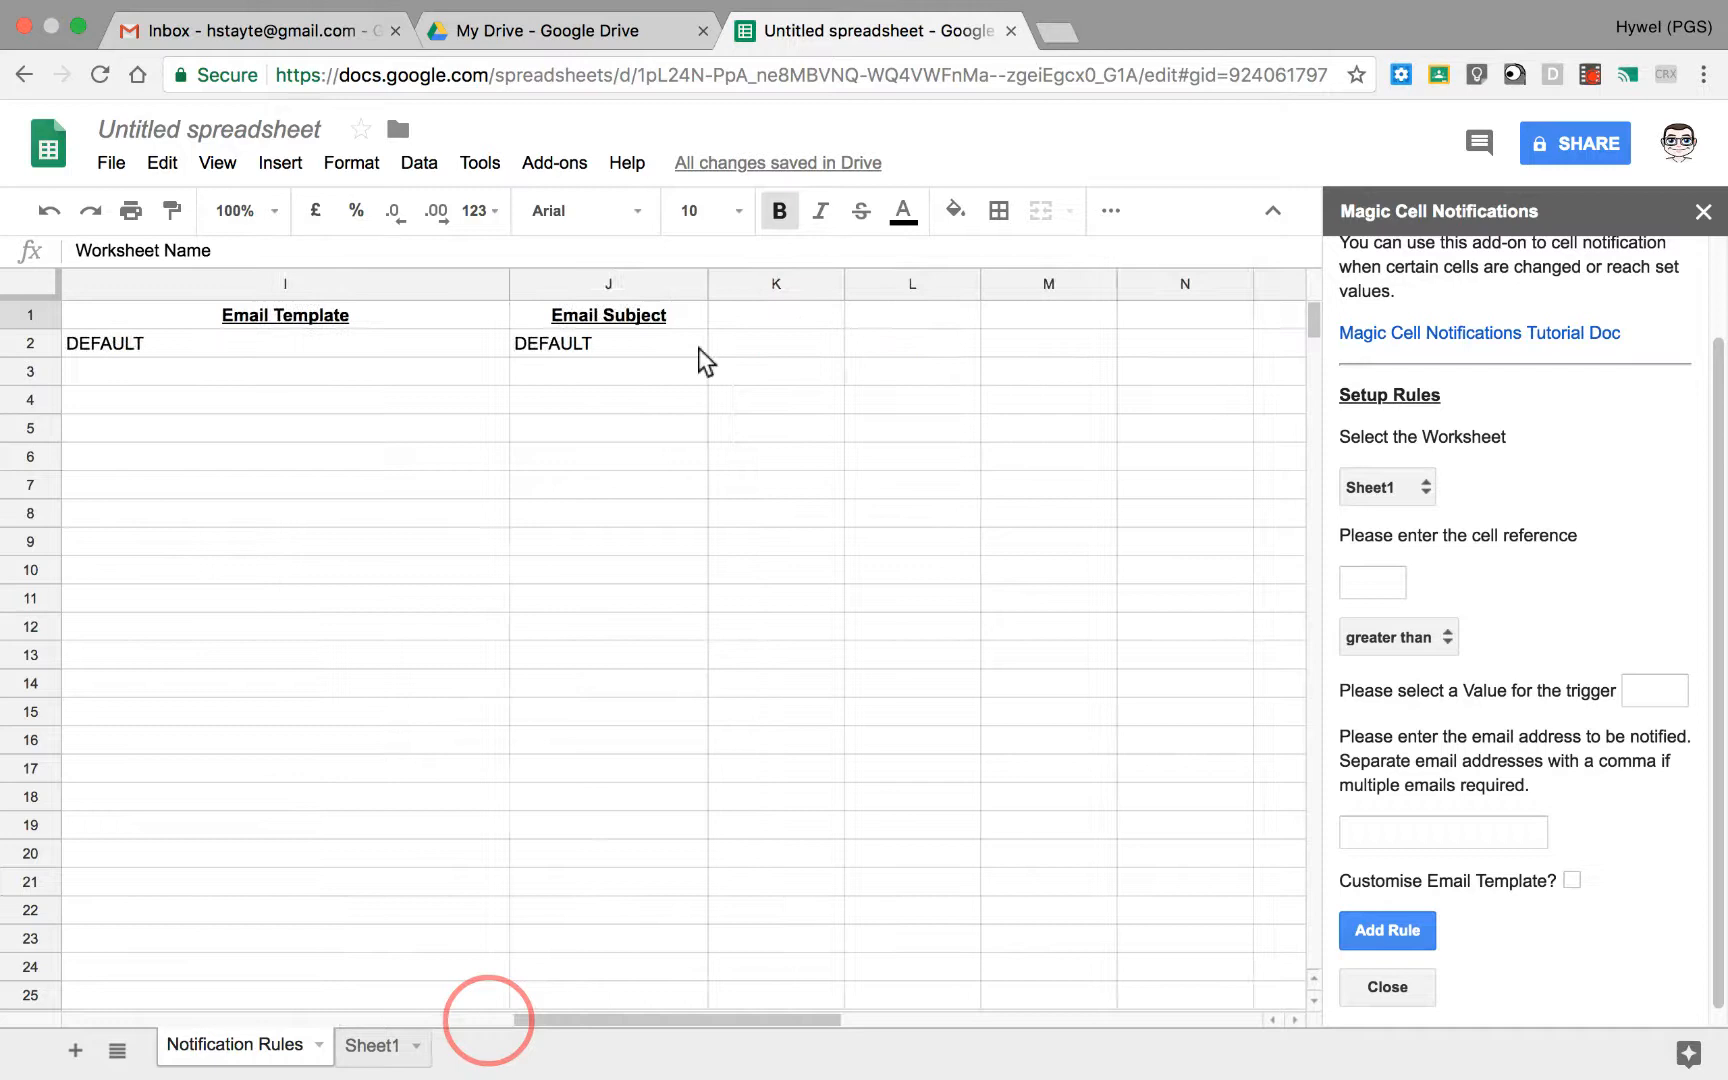
{"action": "left_click", "coordinate": [330, 347]}
{"action": "left_click", "coordinate": [617, 342]}
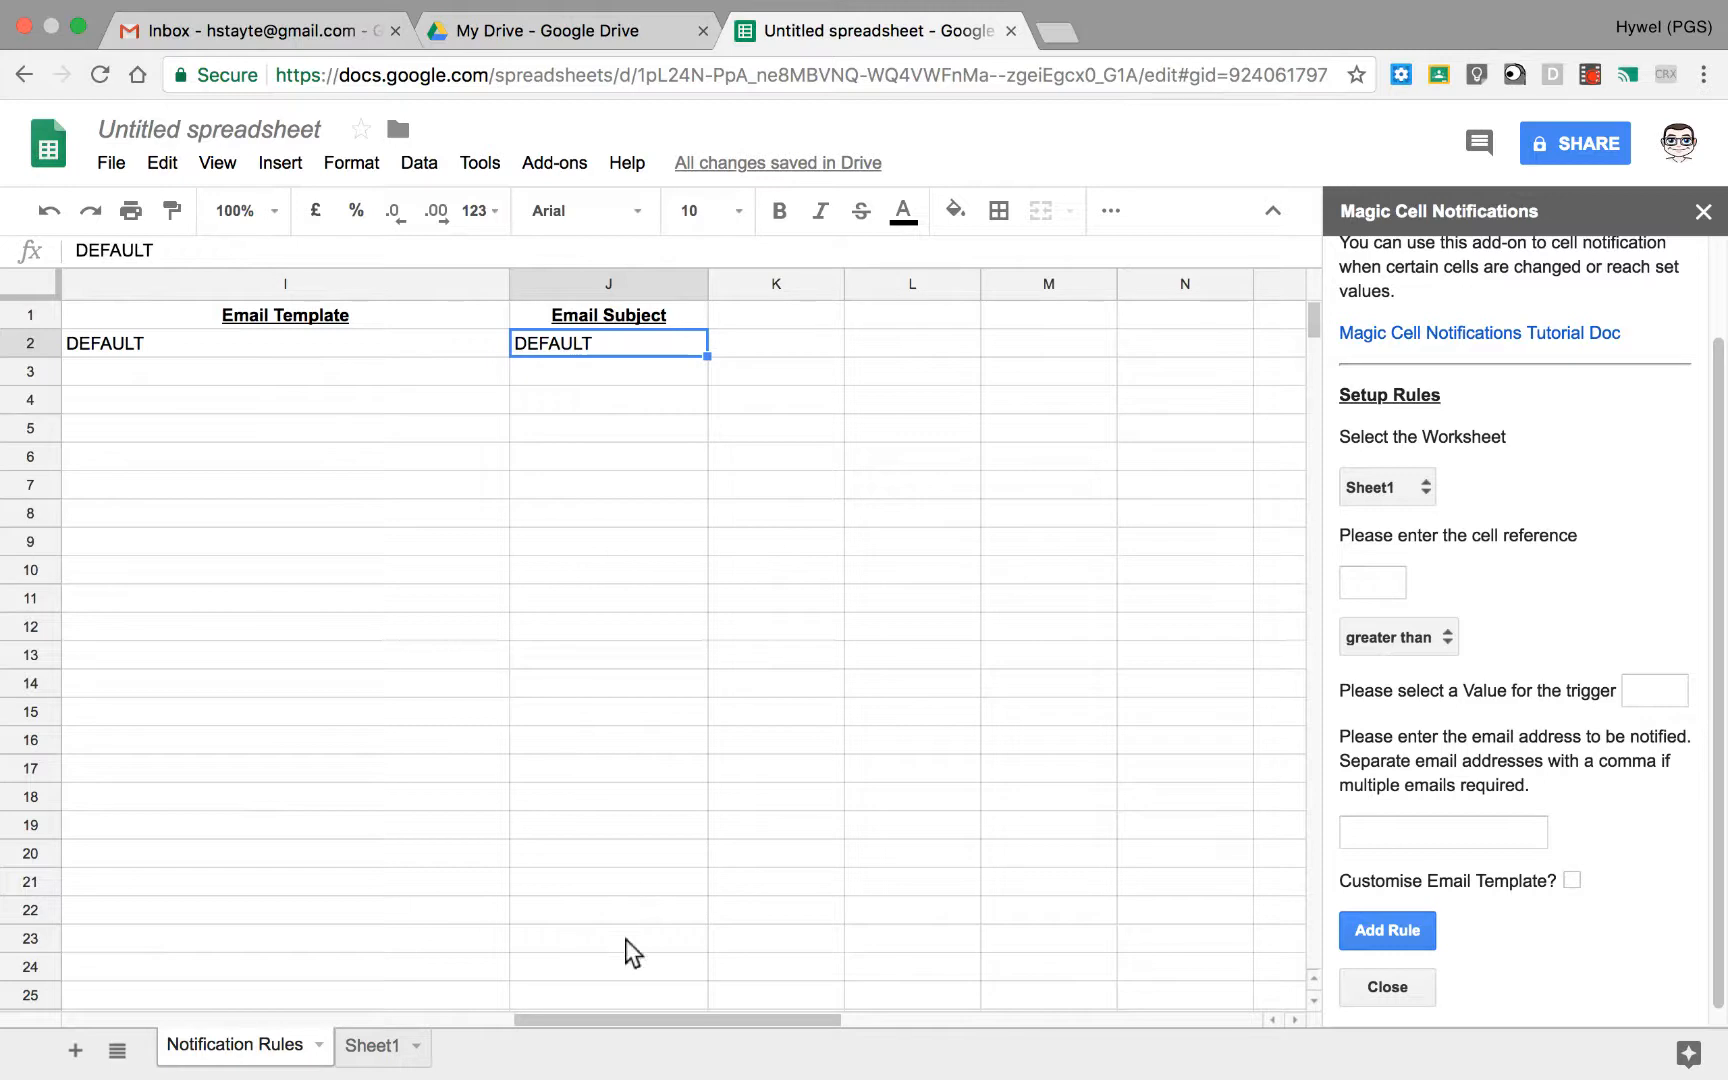
{"action": "left_click_drag", "start_coordinate": [624, 1014], "coordinate": [115, 1032]}
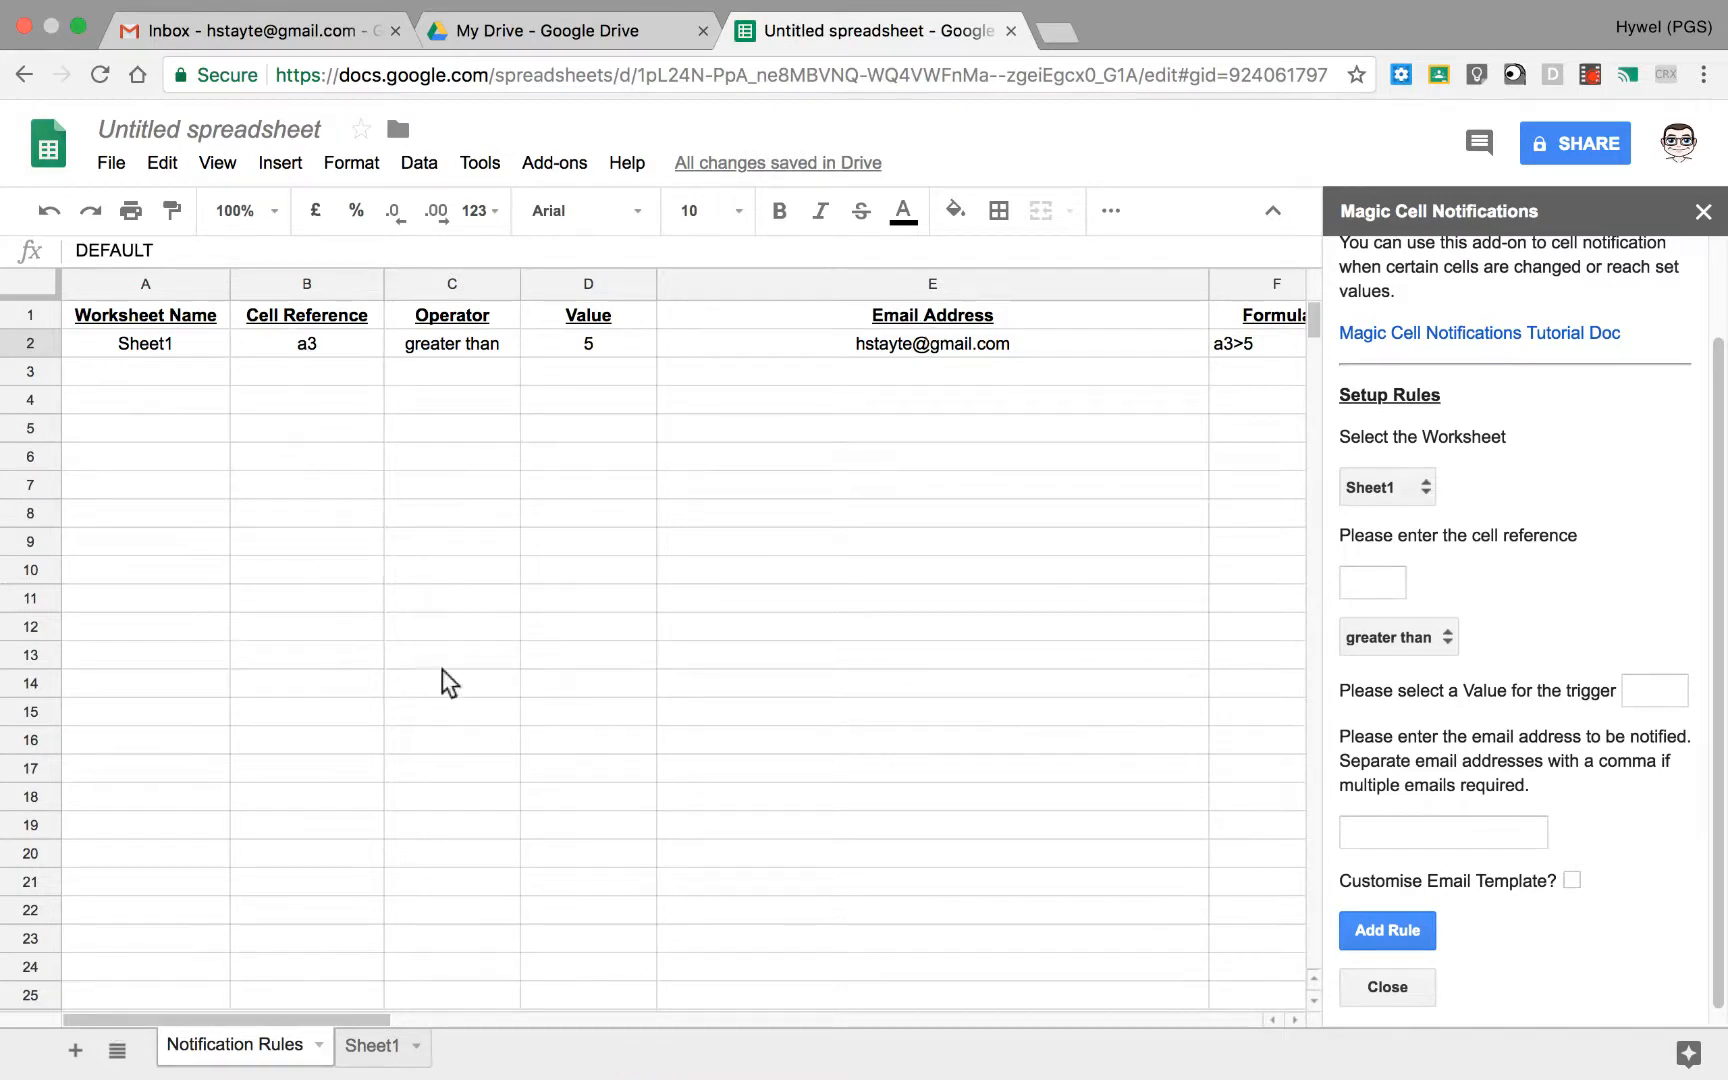
Step: Change the value of cell A3 on Sheet1 to 6
{"action": "left_click", "coordinate": [372, 1045]}
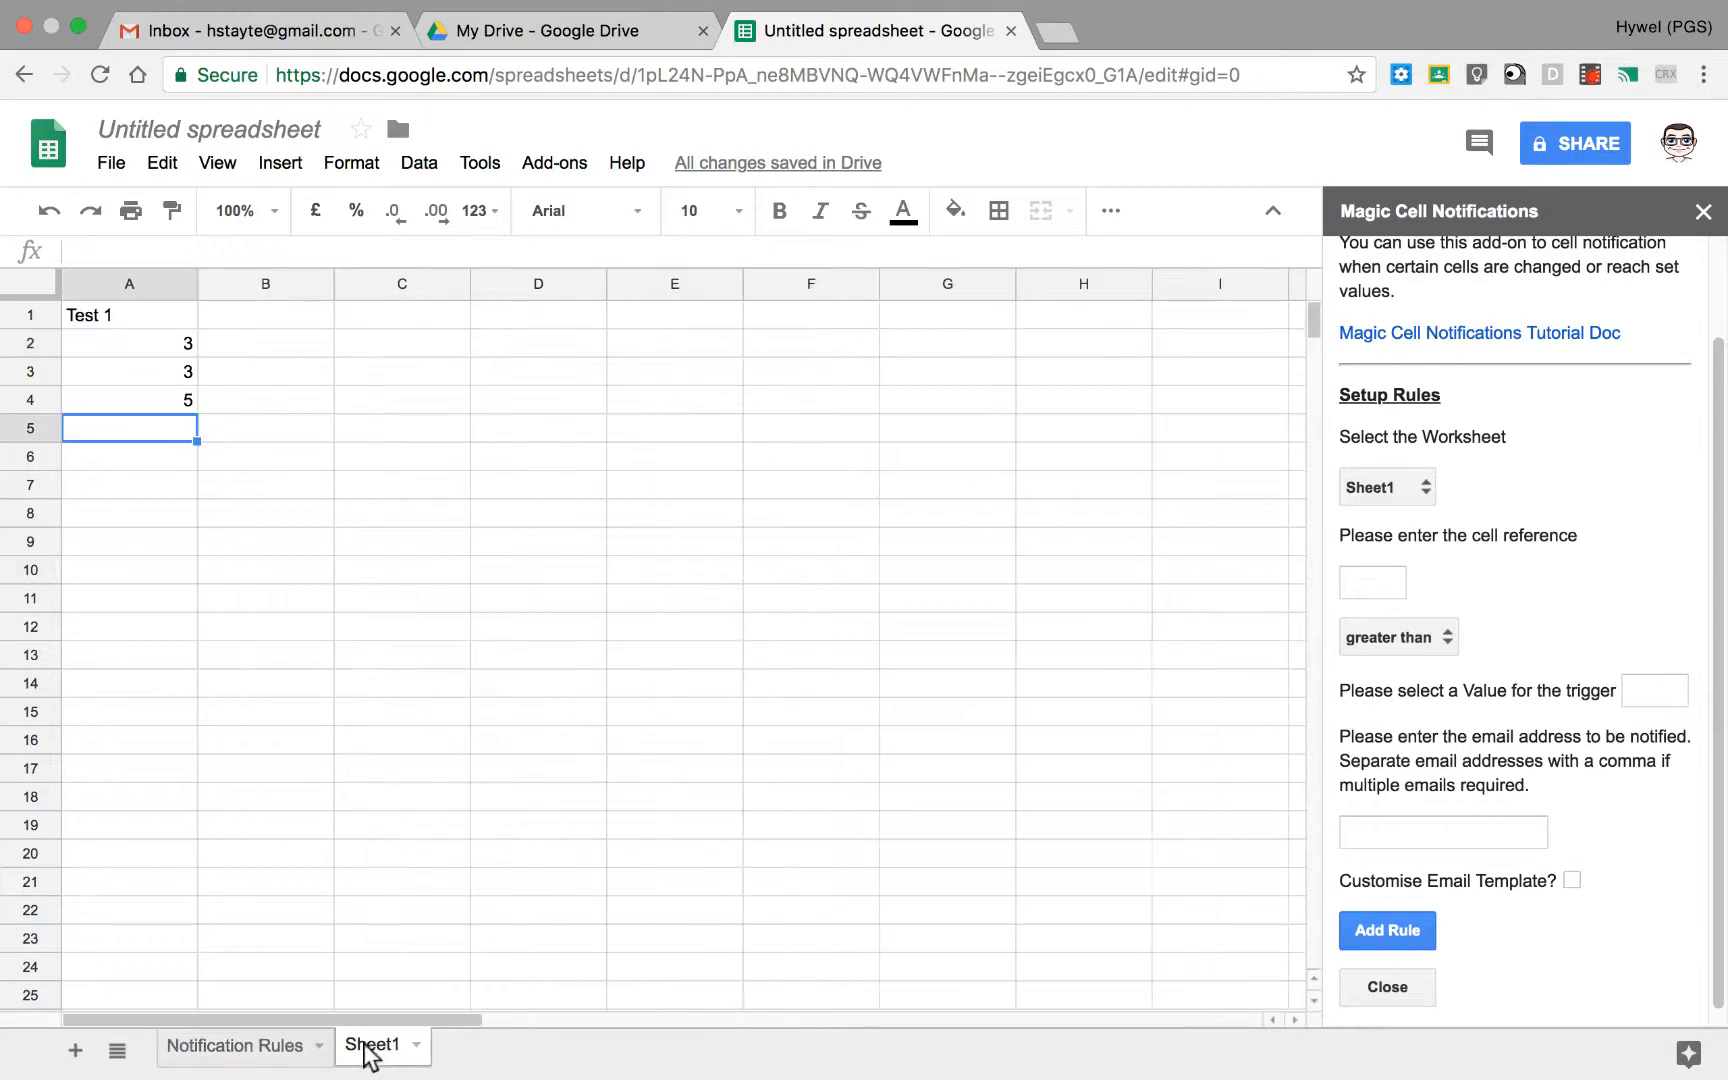
{"action": "left_click", "coordinate": [158, 370]}
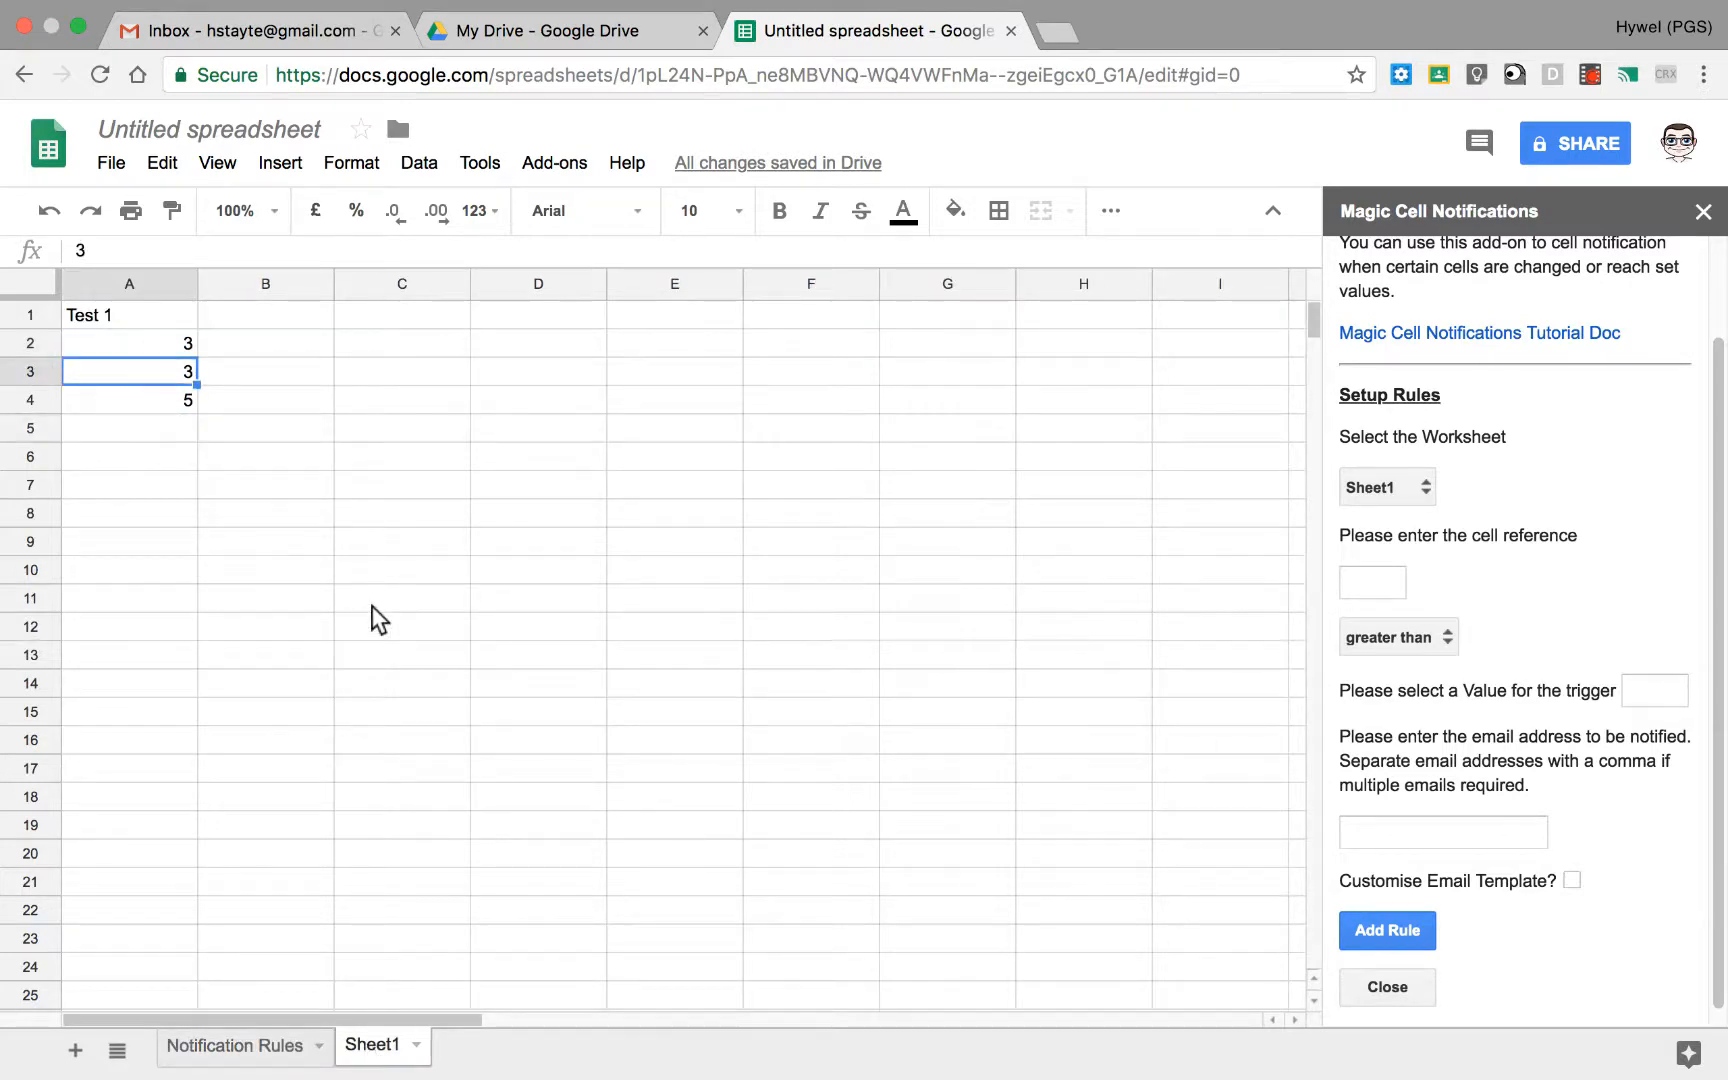
{"action": "type", "text": "6"}
{"action": "key", "text": "Return"}
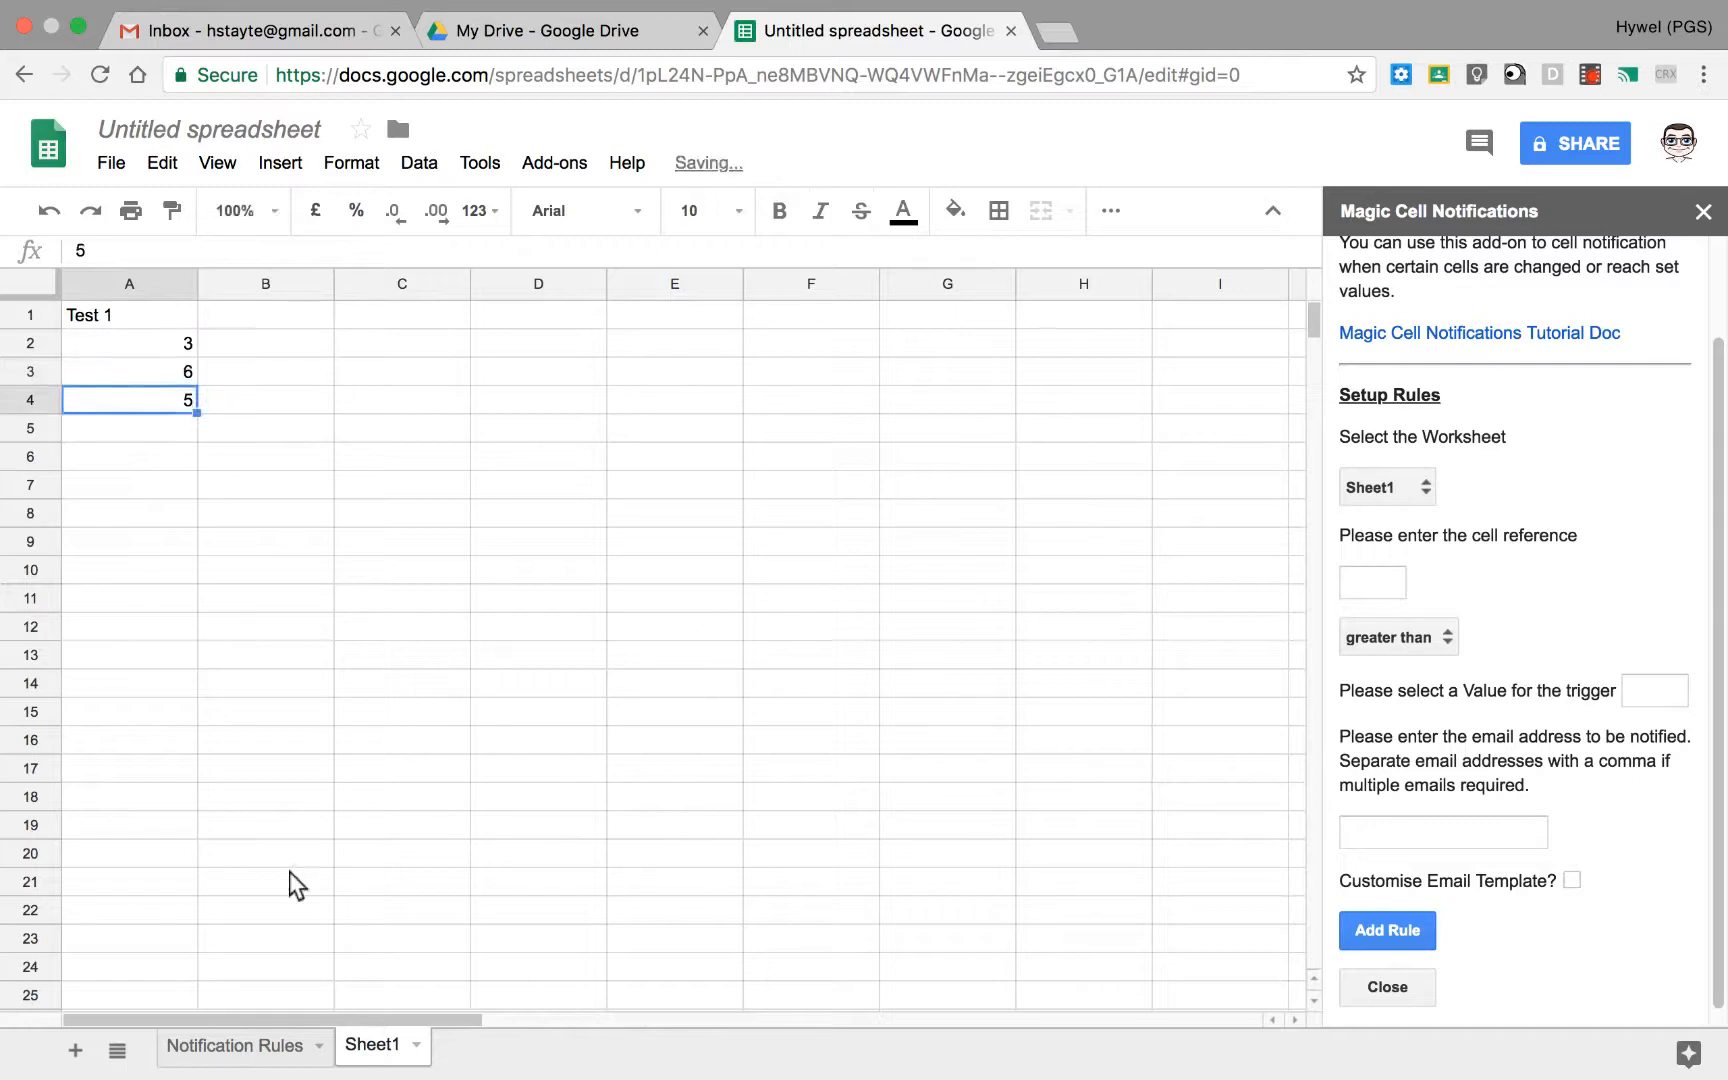
Step: Check the rule's Status and Email Sent columns on the Notification Rules sheet
{"action": "left_click", "coordinate": [262, 1045]}
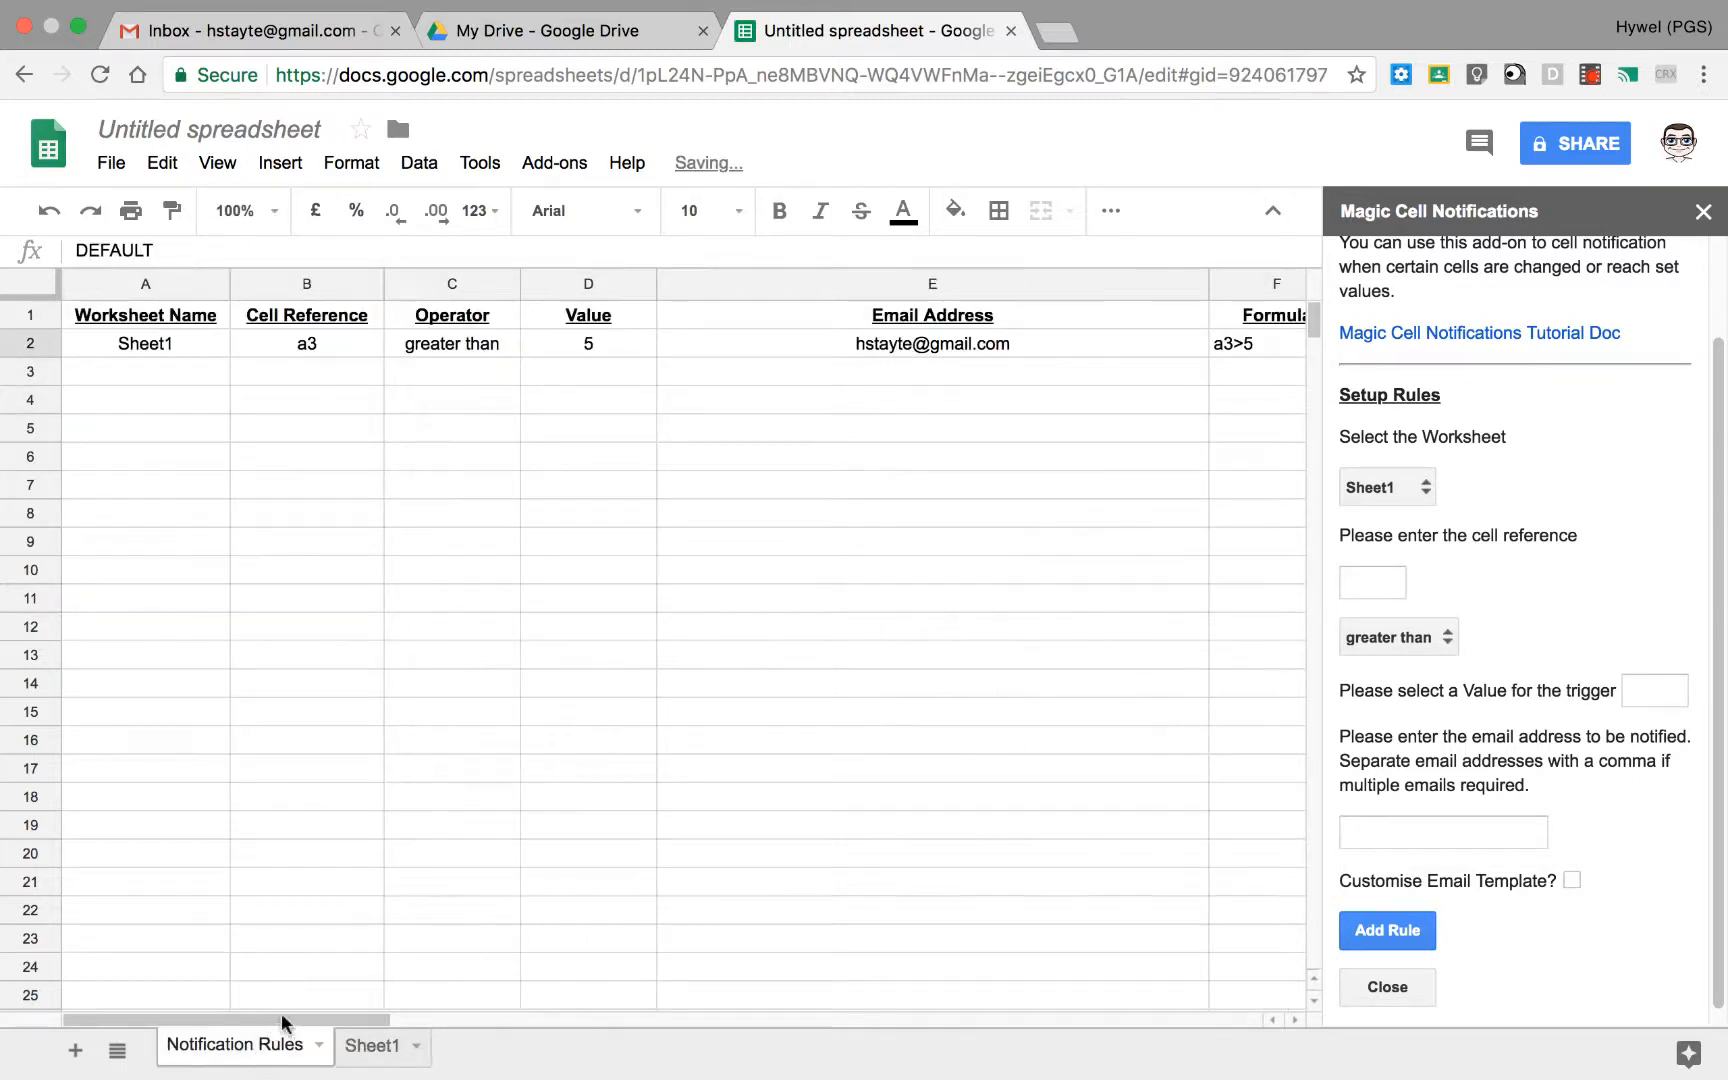
{"action": "left_click_drag", "start_coordinate": [281, 1013], "coordinate": [807, 999]}
{"action": "scroll", "coordinate": [807, 999], "scroll_direction": "right", "scroll_amount": 10}
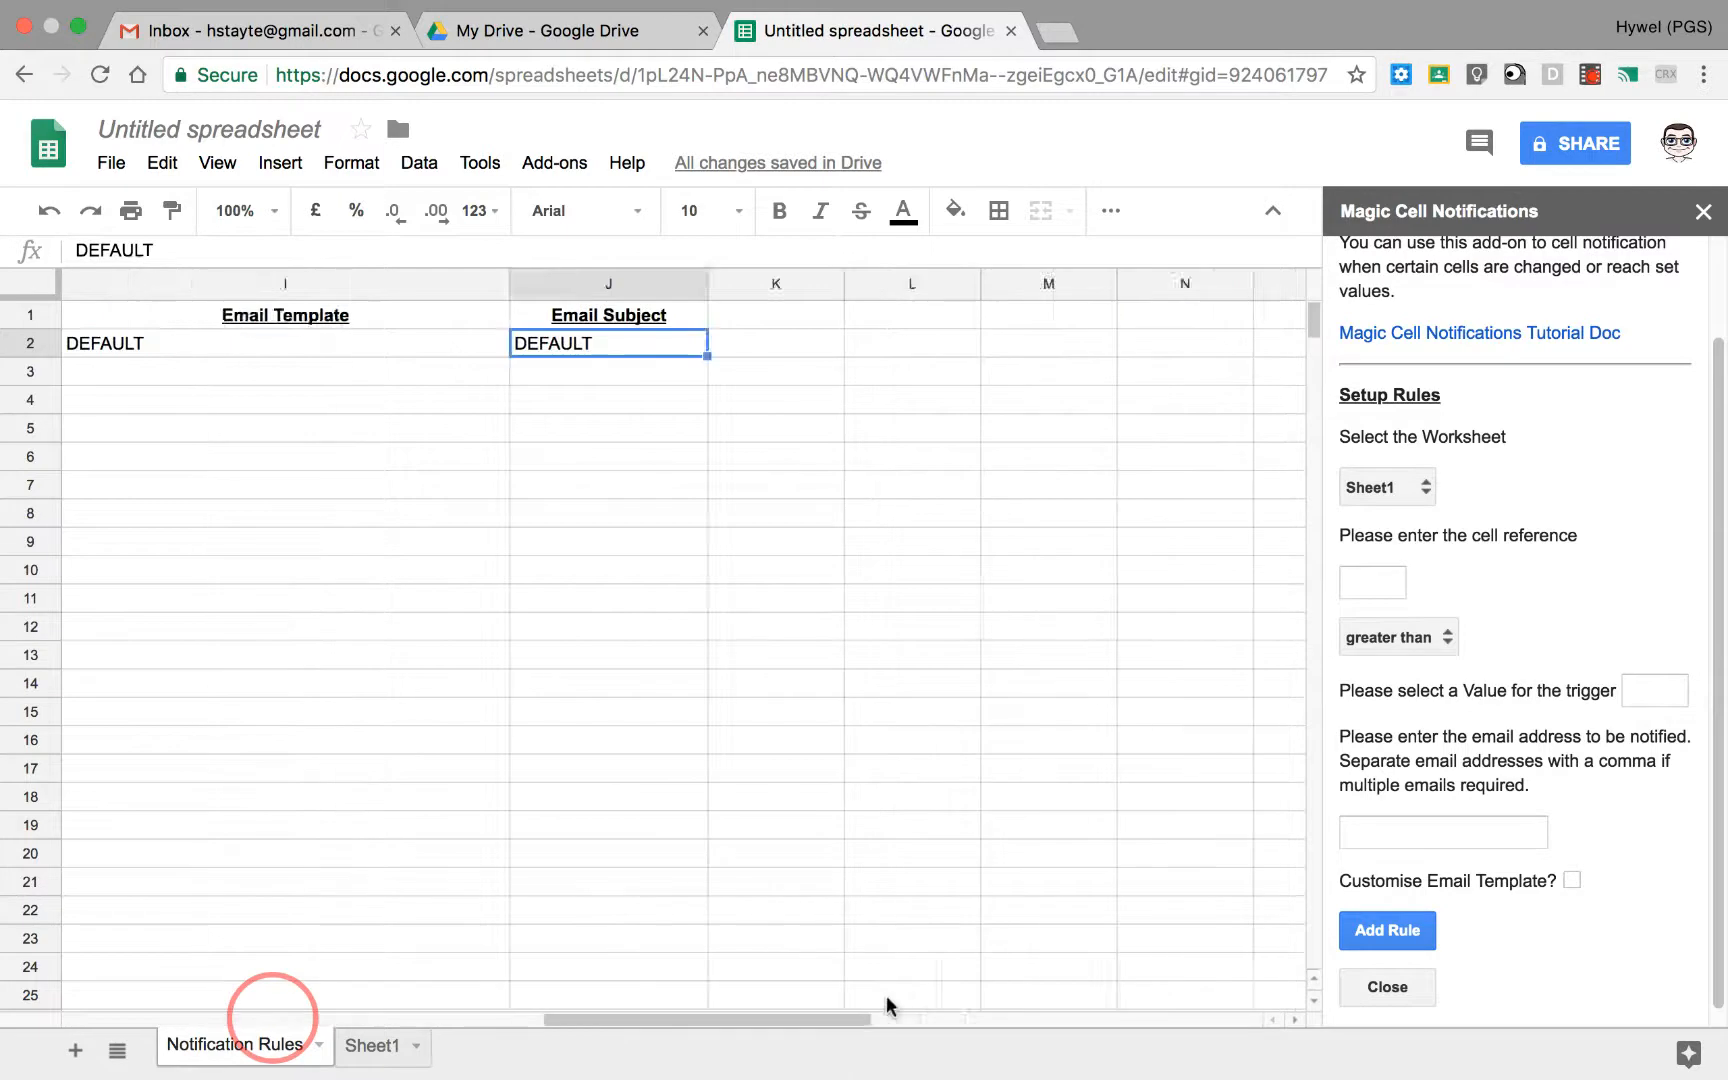
{"action": "scroll", "coordinate": [678, 998], "scroll_direction": "left", "scroll_amount": 8}
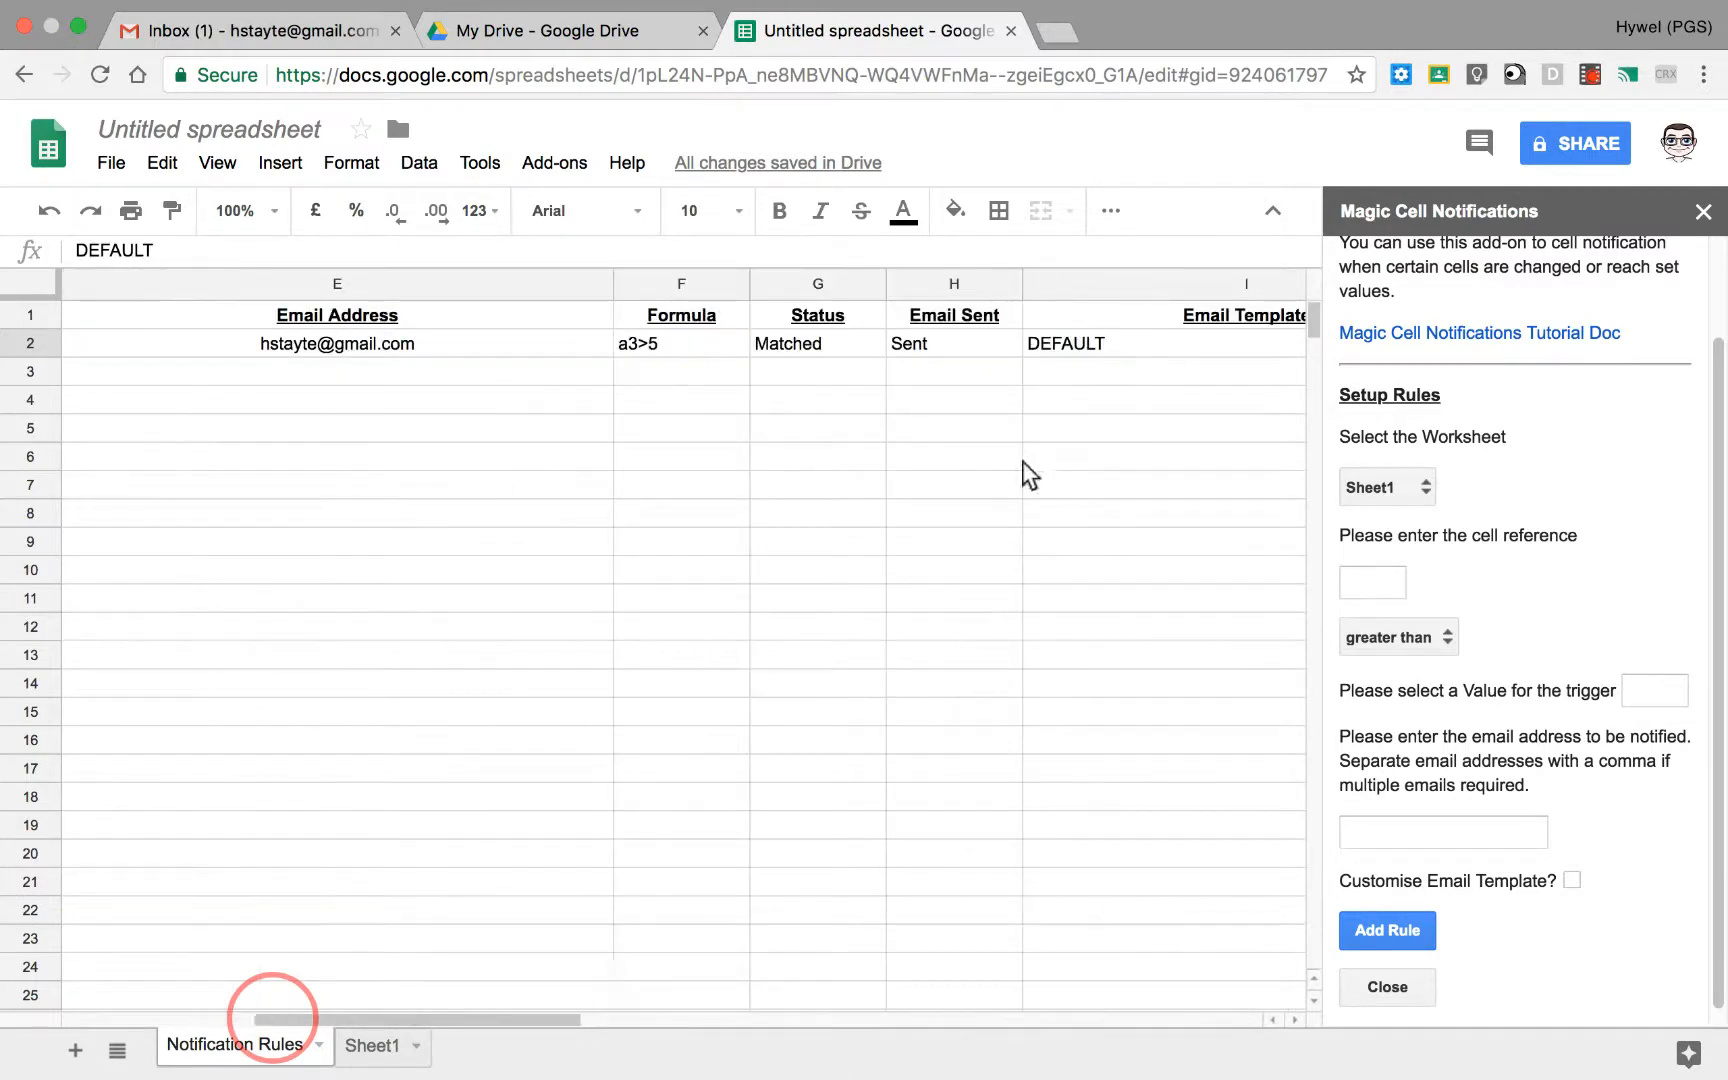
{"action": "scroll", "coordinate": [1022, 465], "scroll_direction": "left", "scroll_amount": 2}
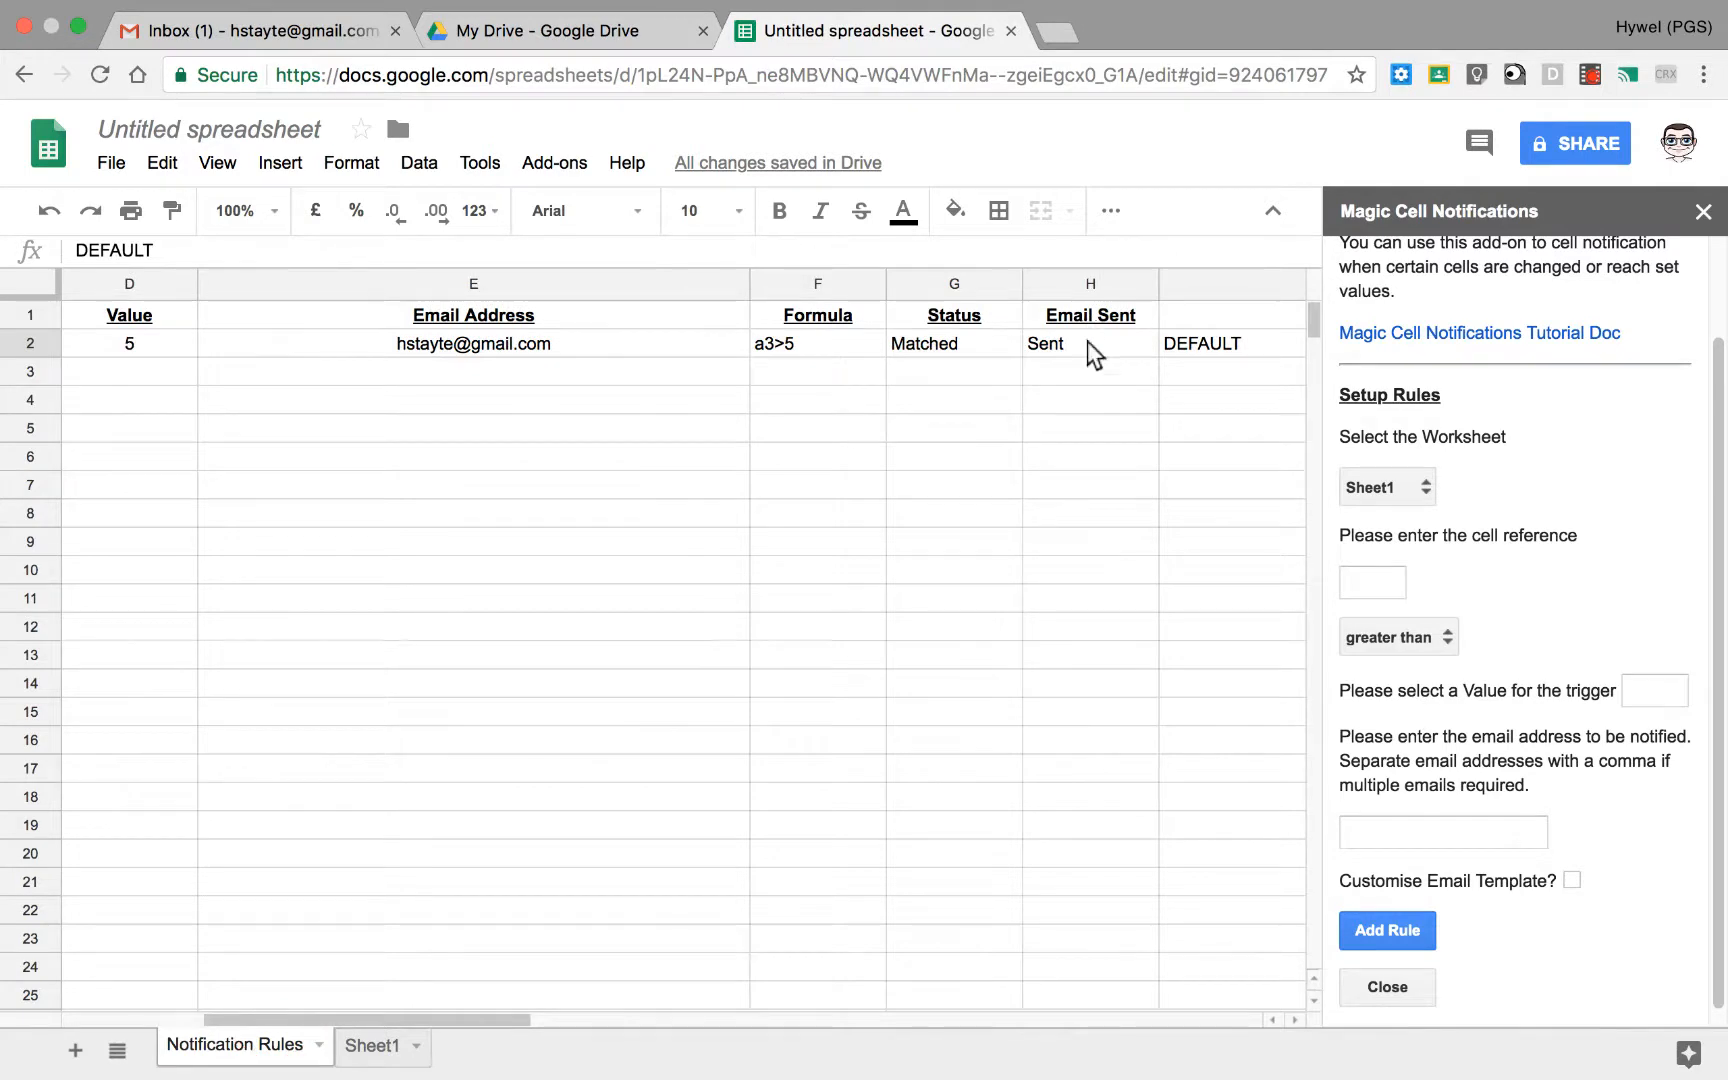
Step: Read the Magic Cell Notification Automated Email in the Gmail inbox, and return to the spreadsheet
{"action": "left_click", "coordinate": [165, 35]}
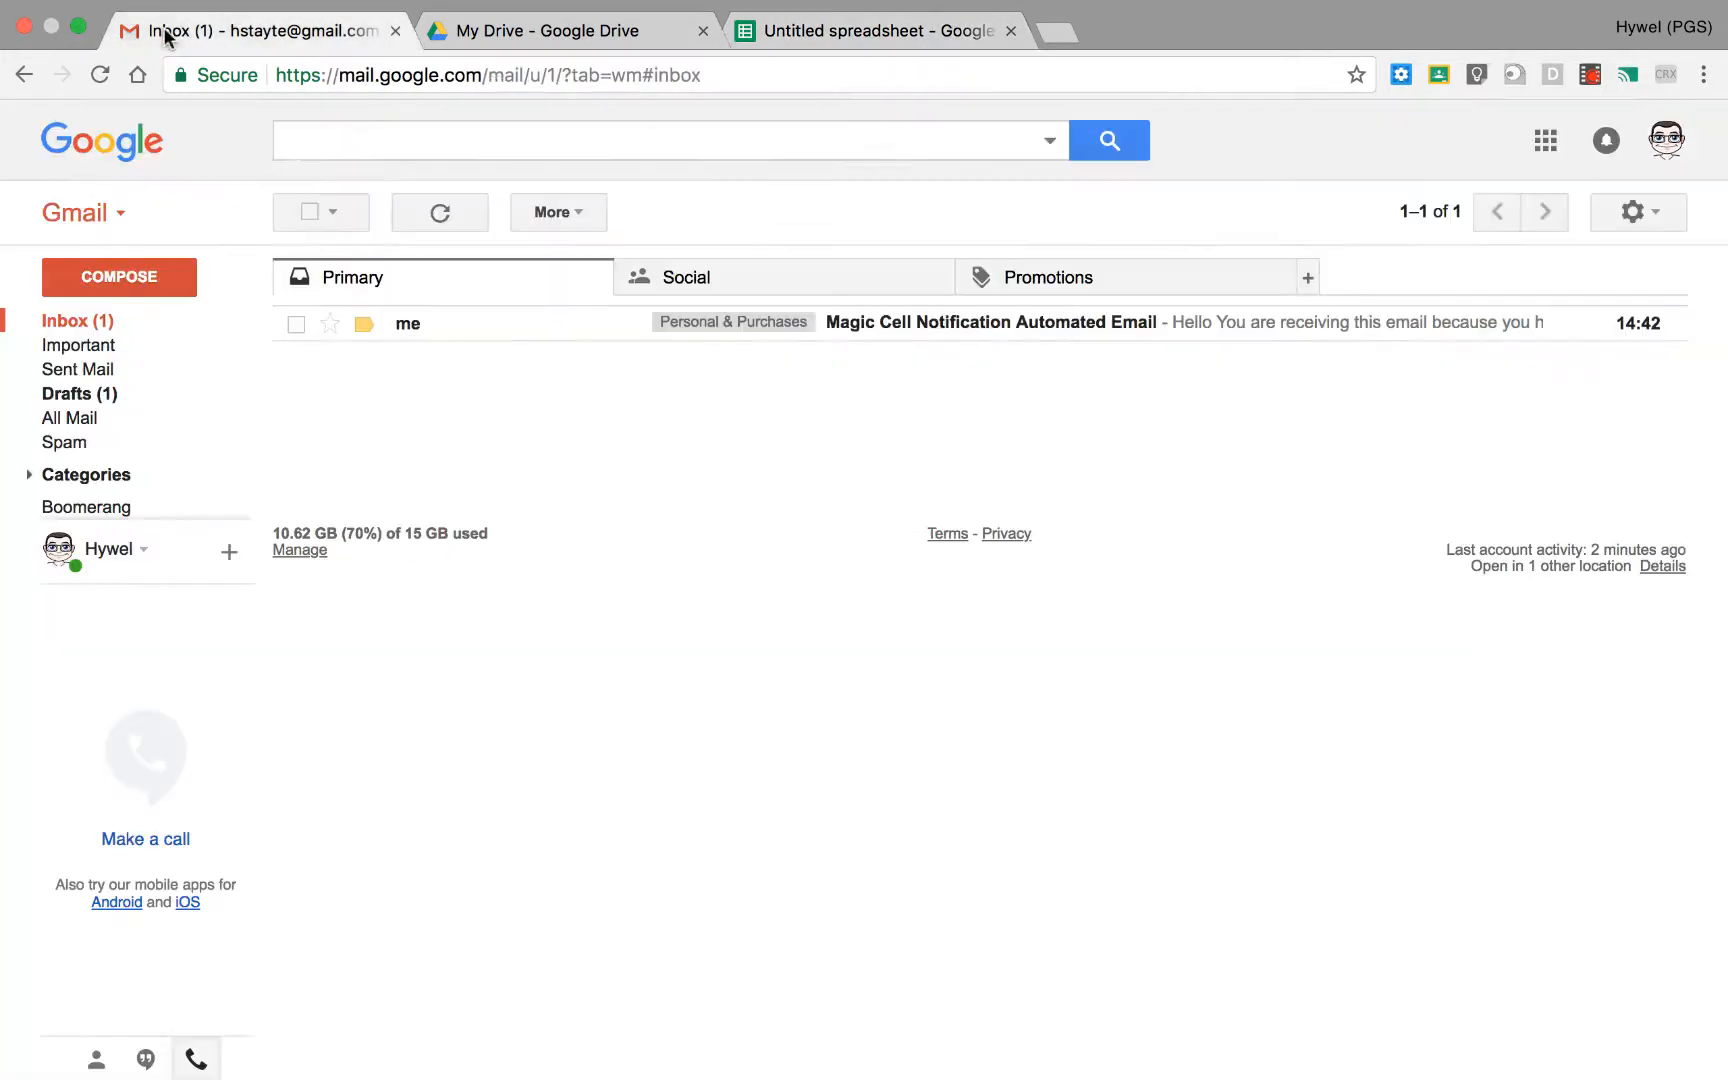
{"action": "left_click", "coordinate": [432, 325]}
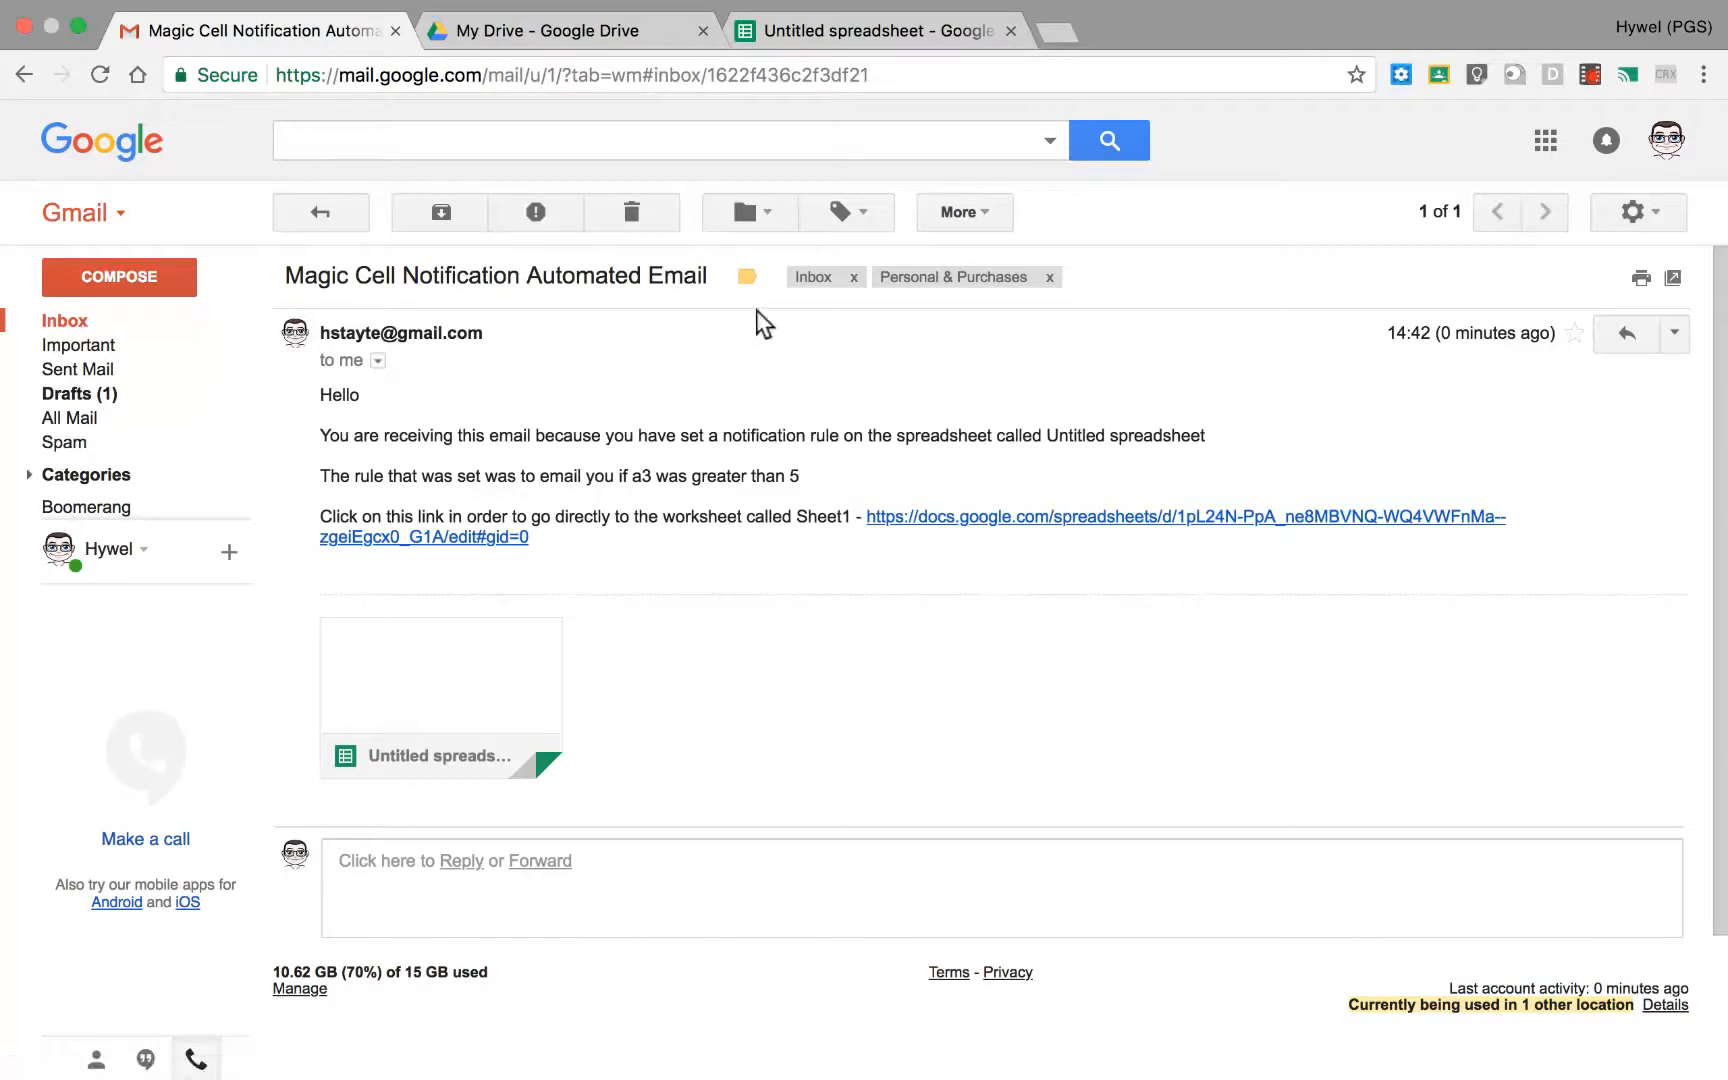
{"action": "left_click", "coordinate": [800, 36]}
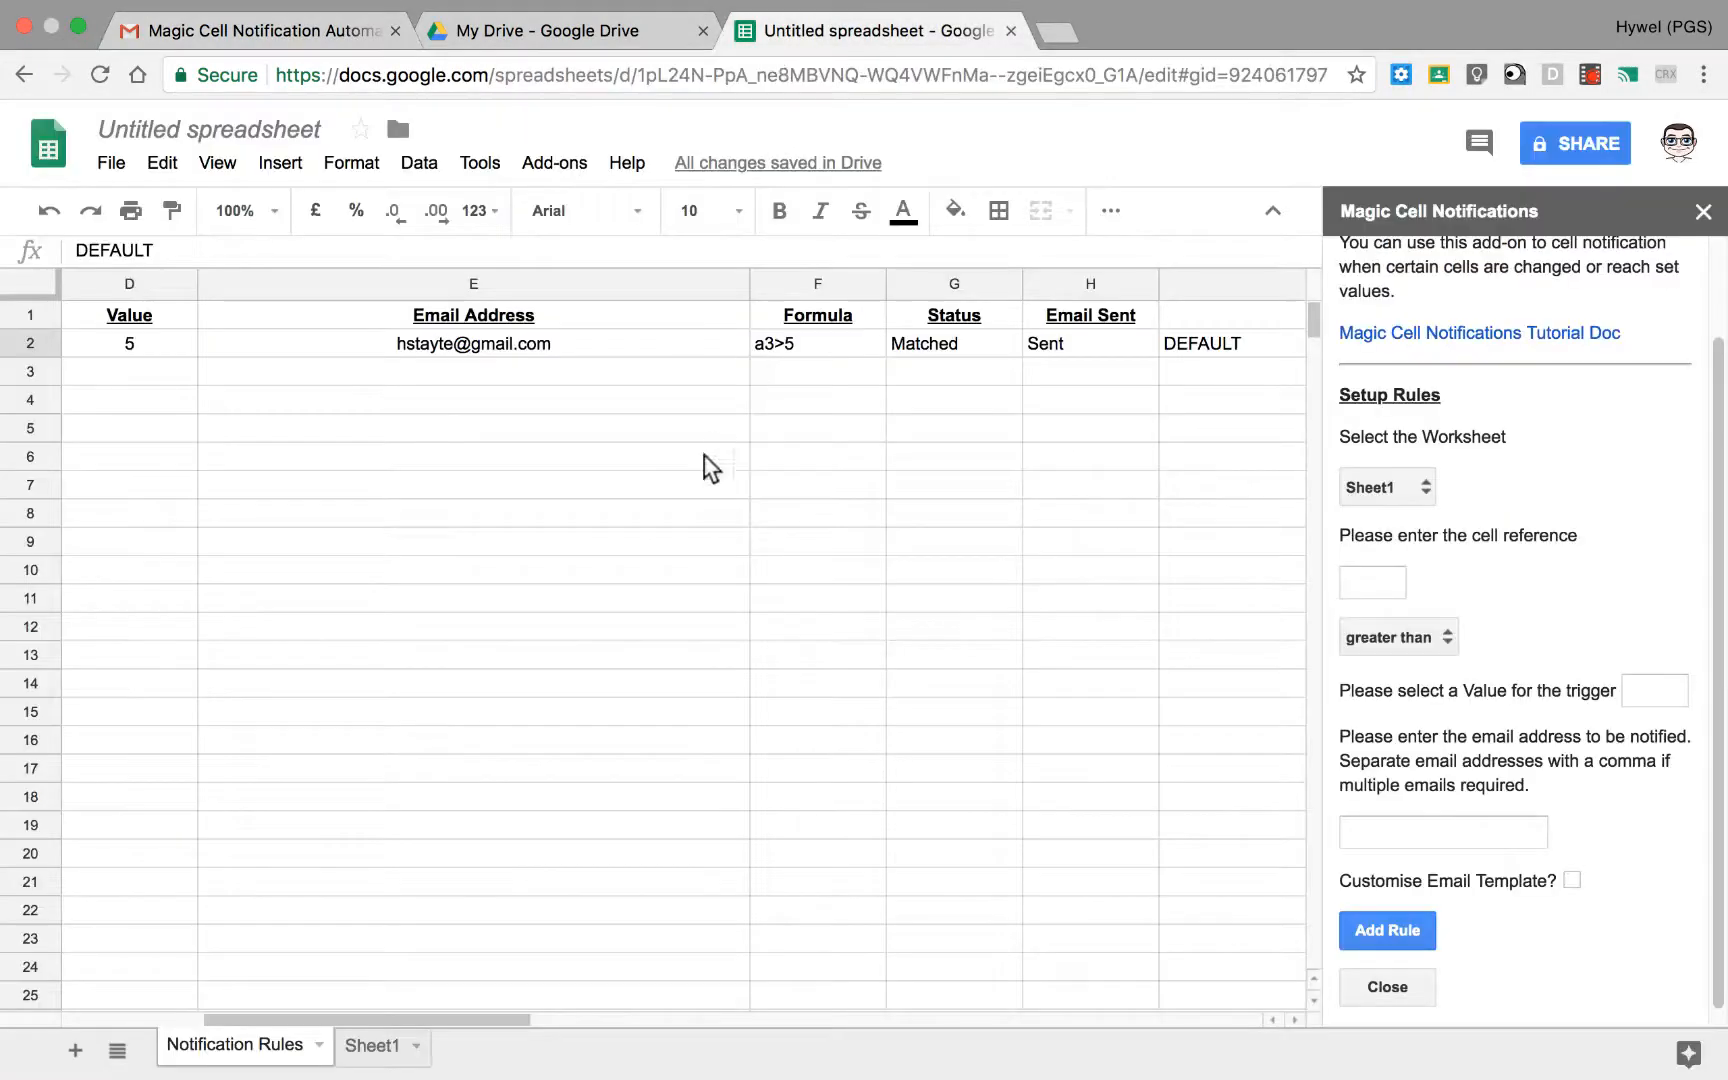
Step: Replace the rule's trigger value in D2 of Notification Rules with the reference =Sheet1!A2
{"action": "left_click", "coordinate": [472, 1016]}
{"action": "left_click_drag", "start_coordinate": [126, 999], "coordinate": [243, 269]}
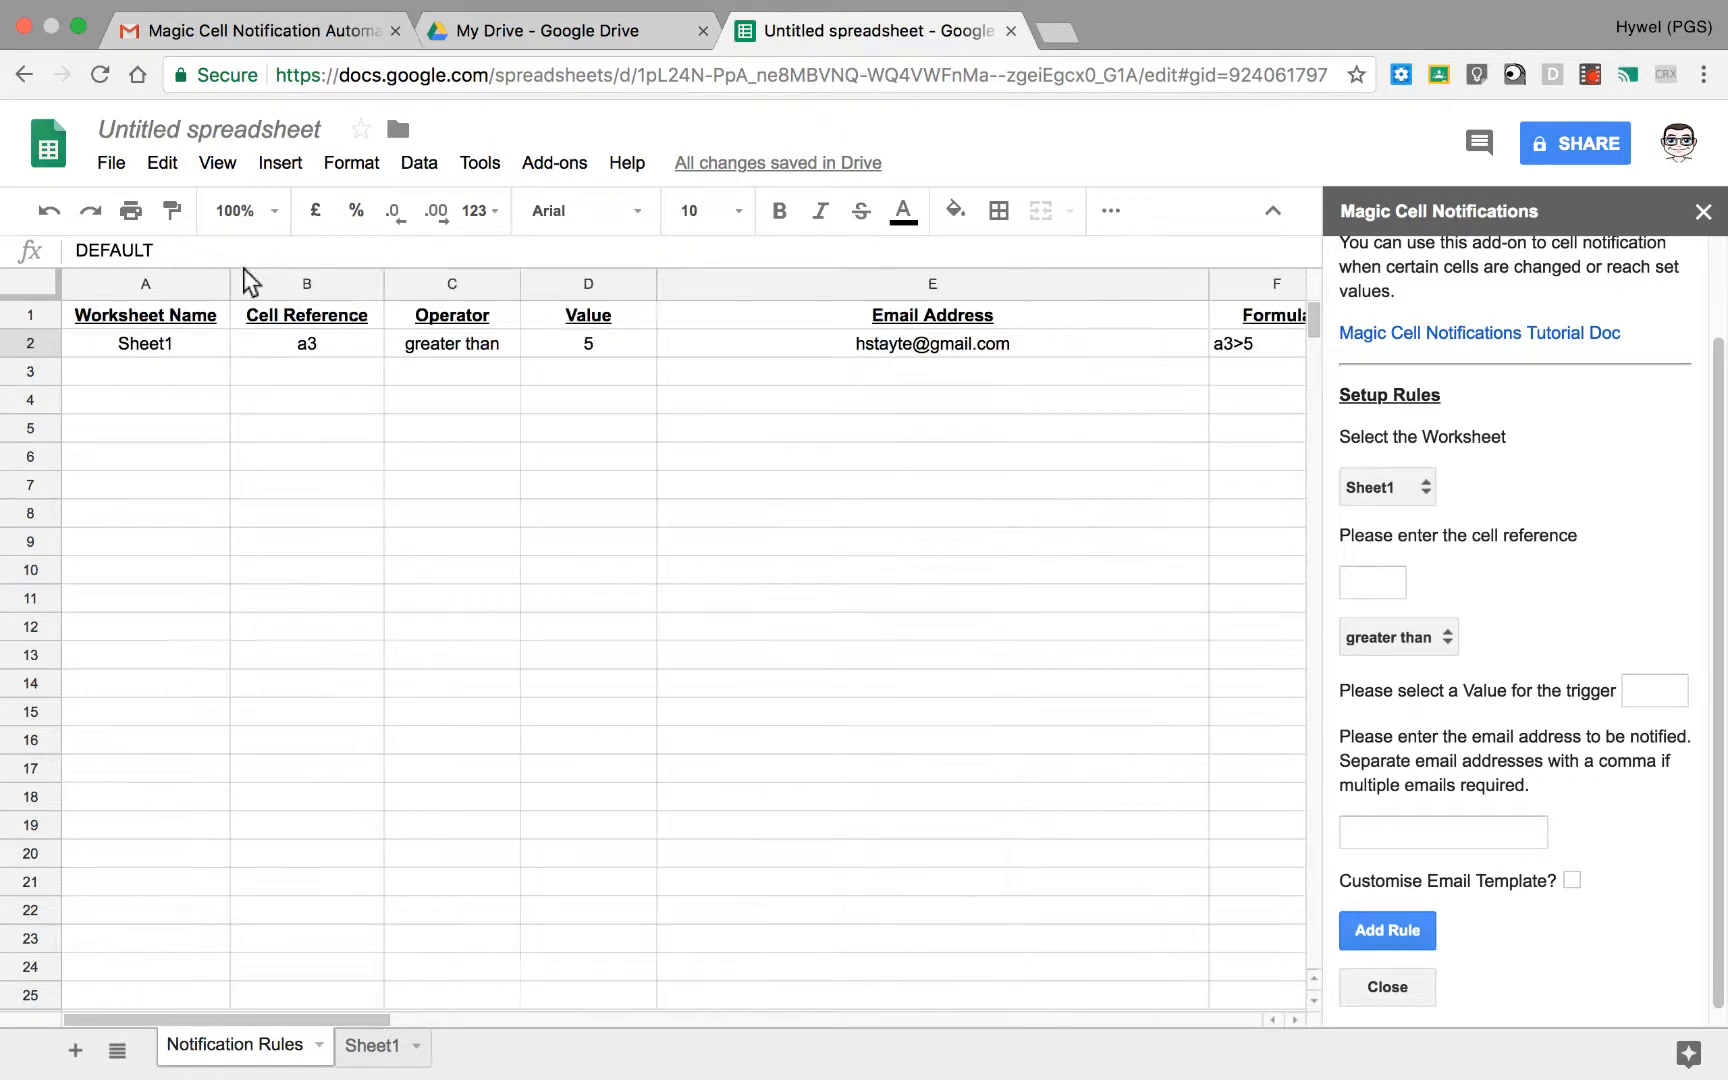
{"action": "left_click", "coordinate": [601, 344]}
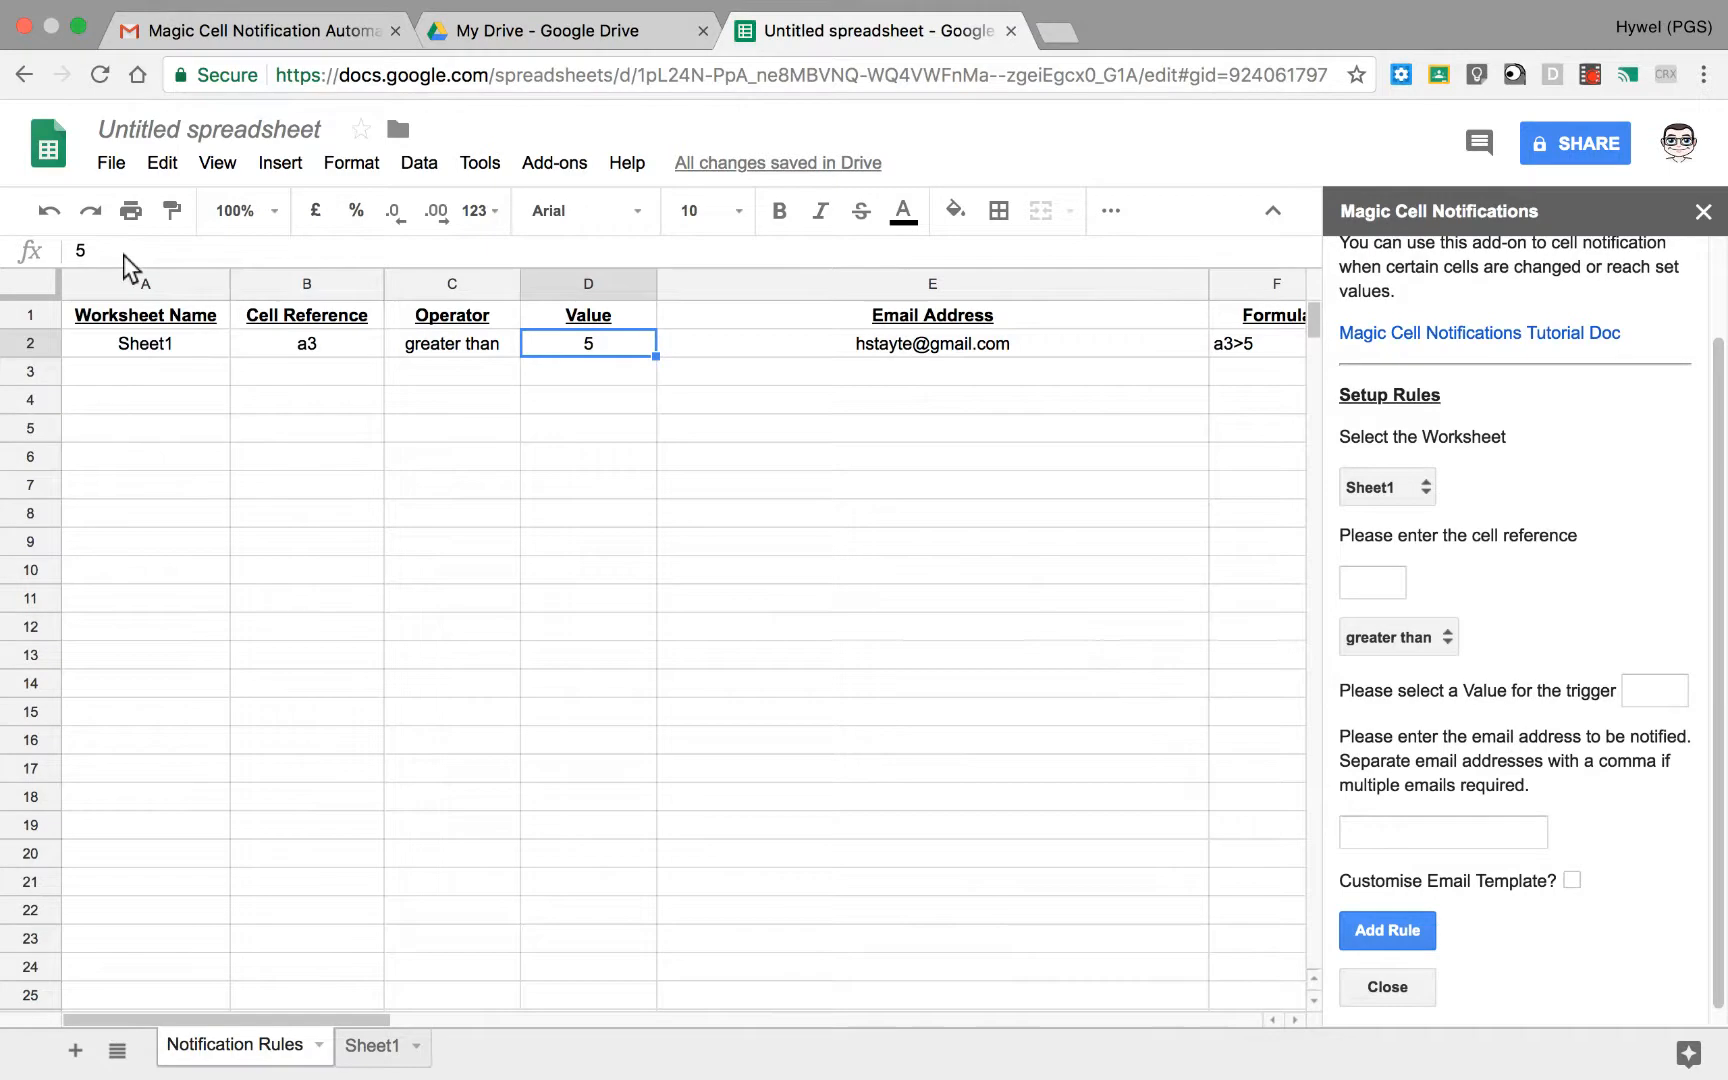
{"action": "type", "text": "="}
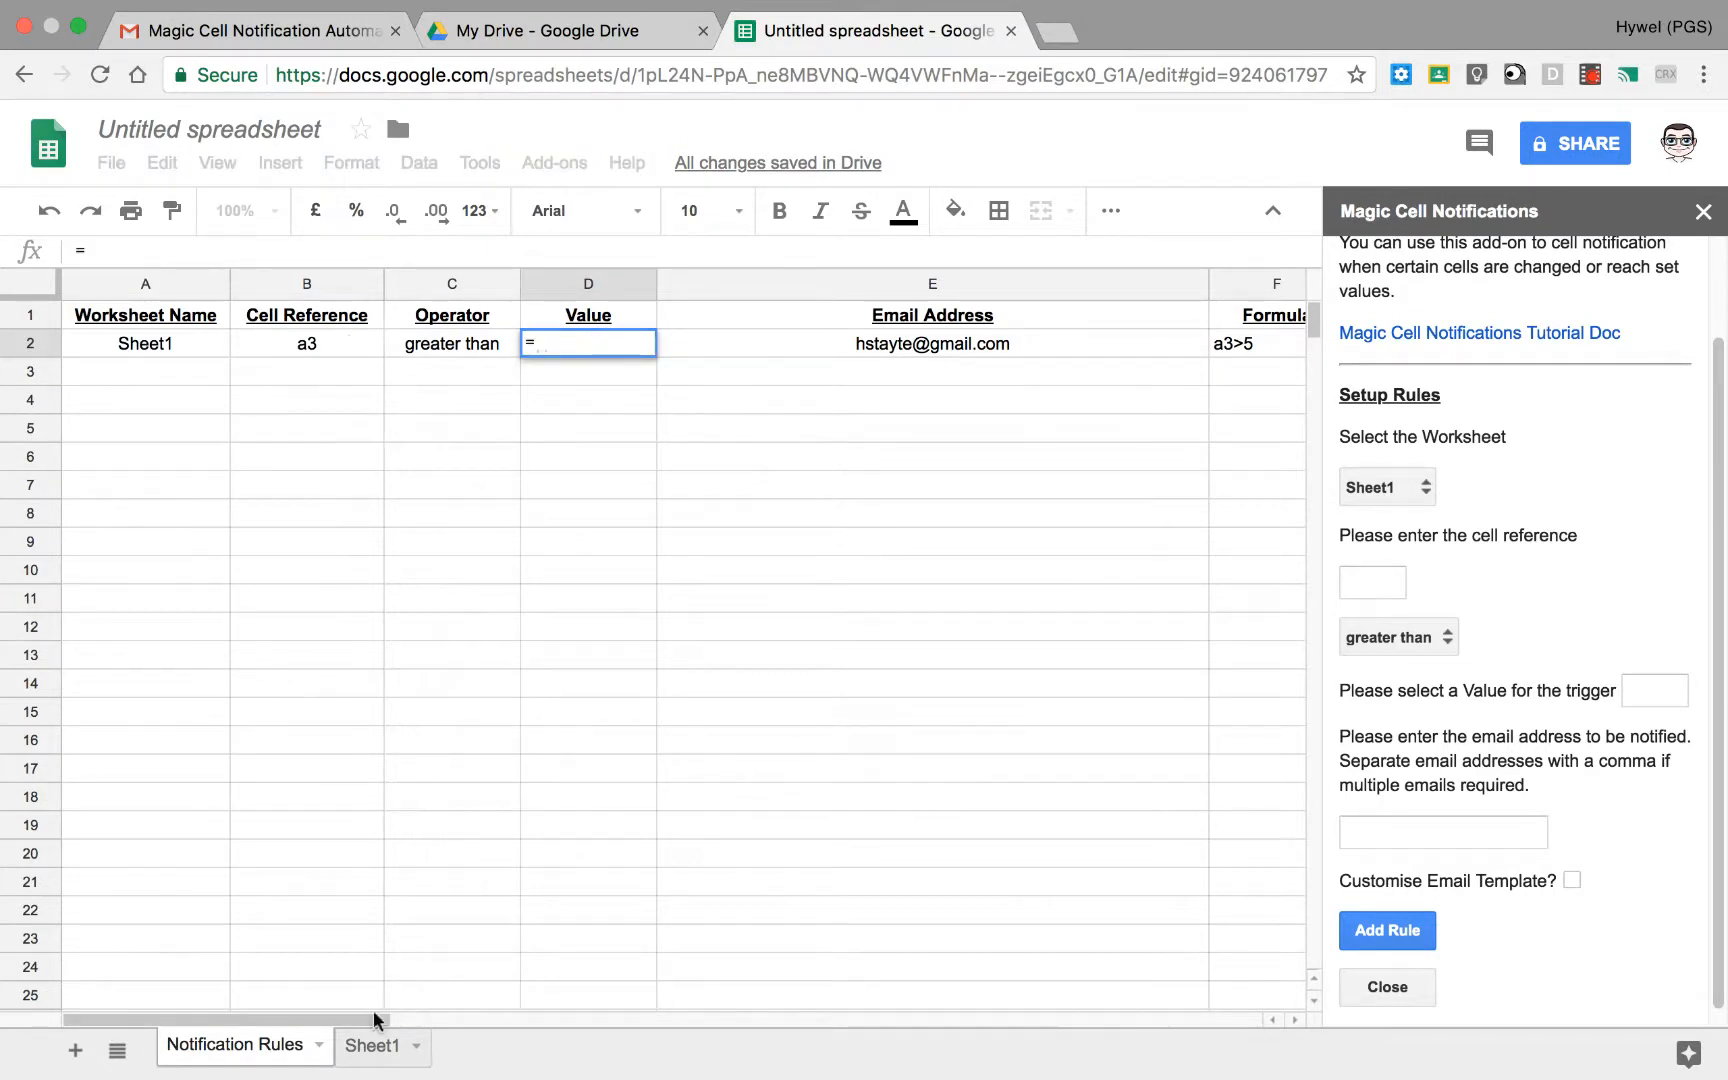
{"action": "left_click", "coordinate": [372, 1045]}
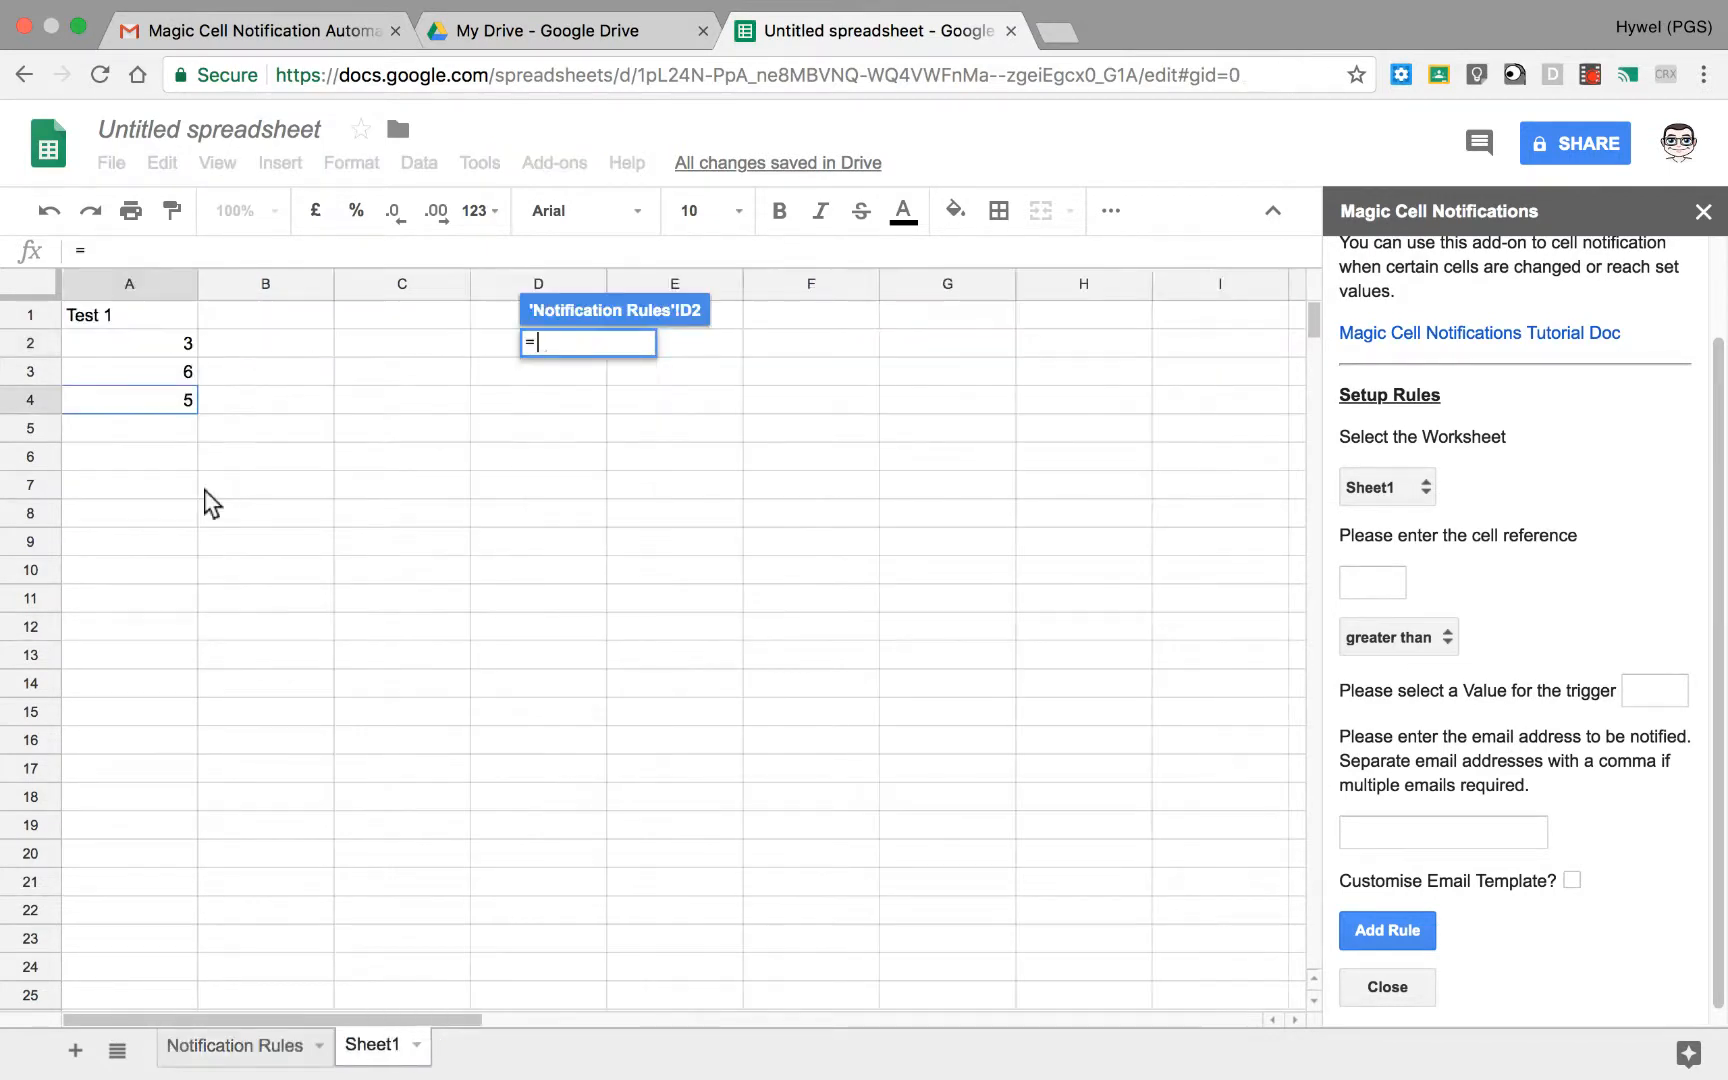
{"action": "left_click", "coordinate": [184, 349]}
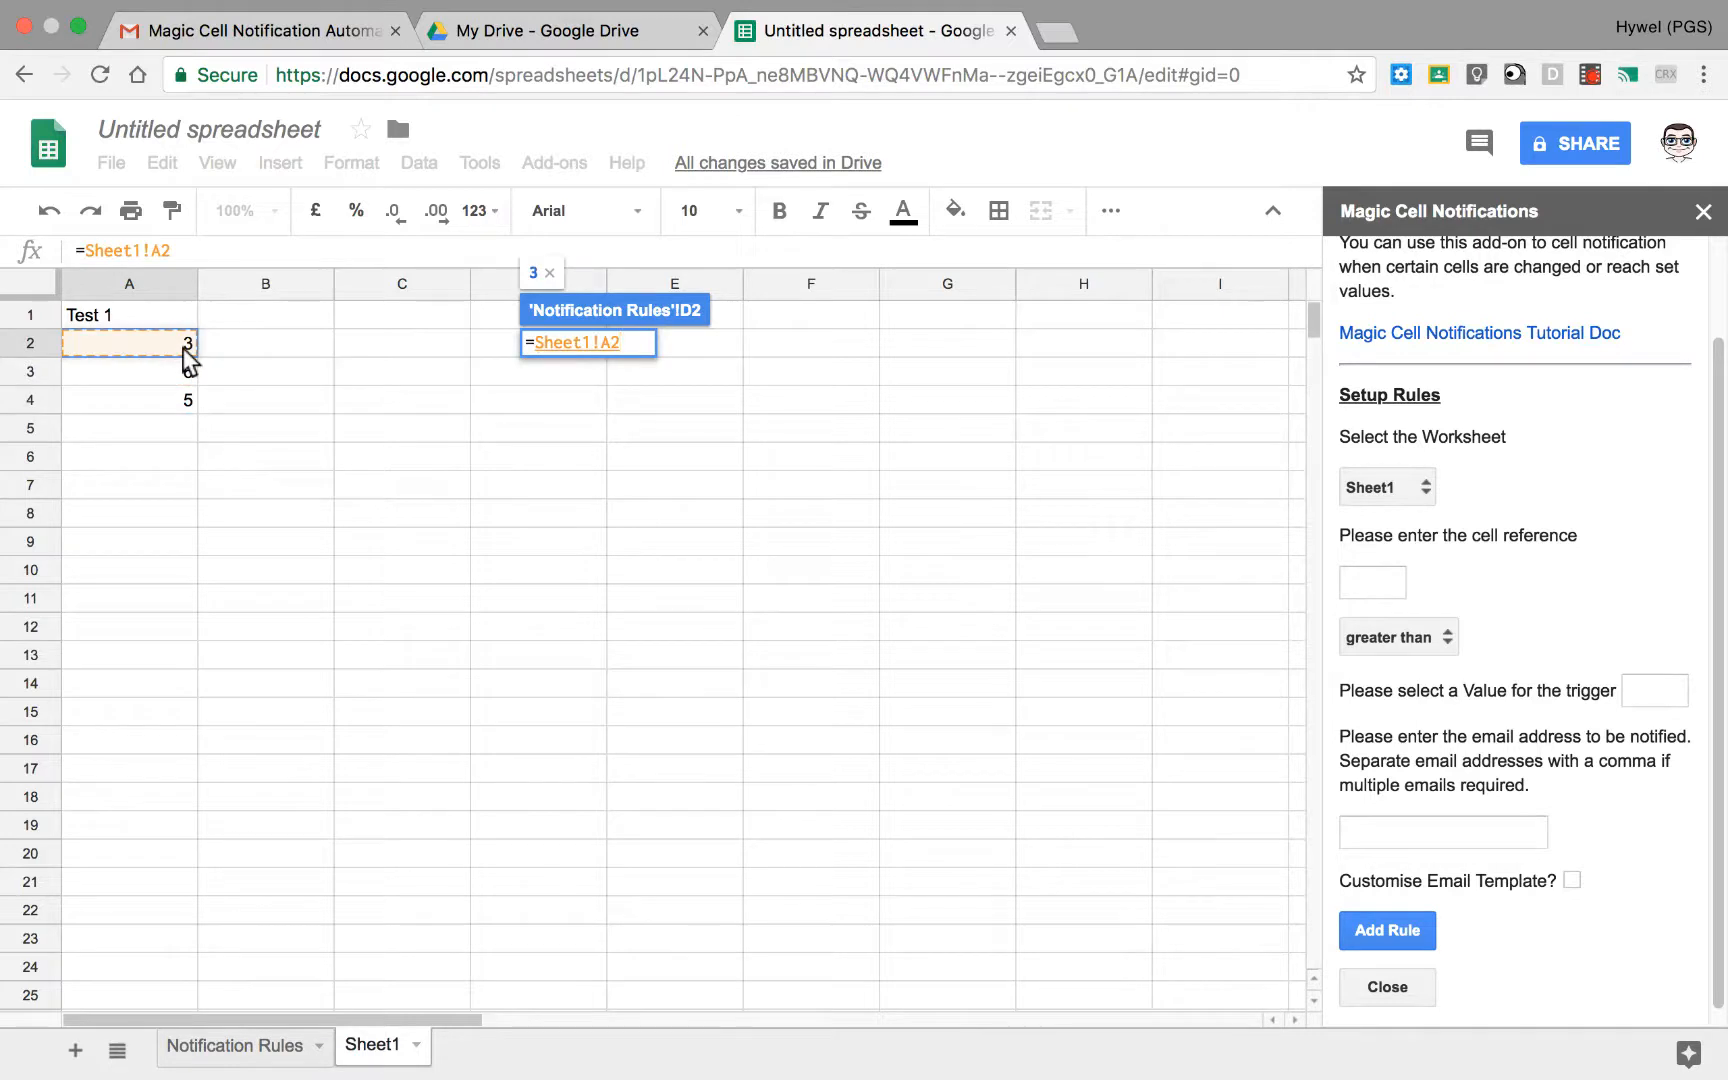
{"action": "key", "text": "Return"}
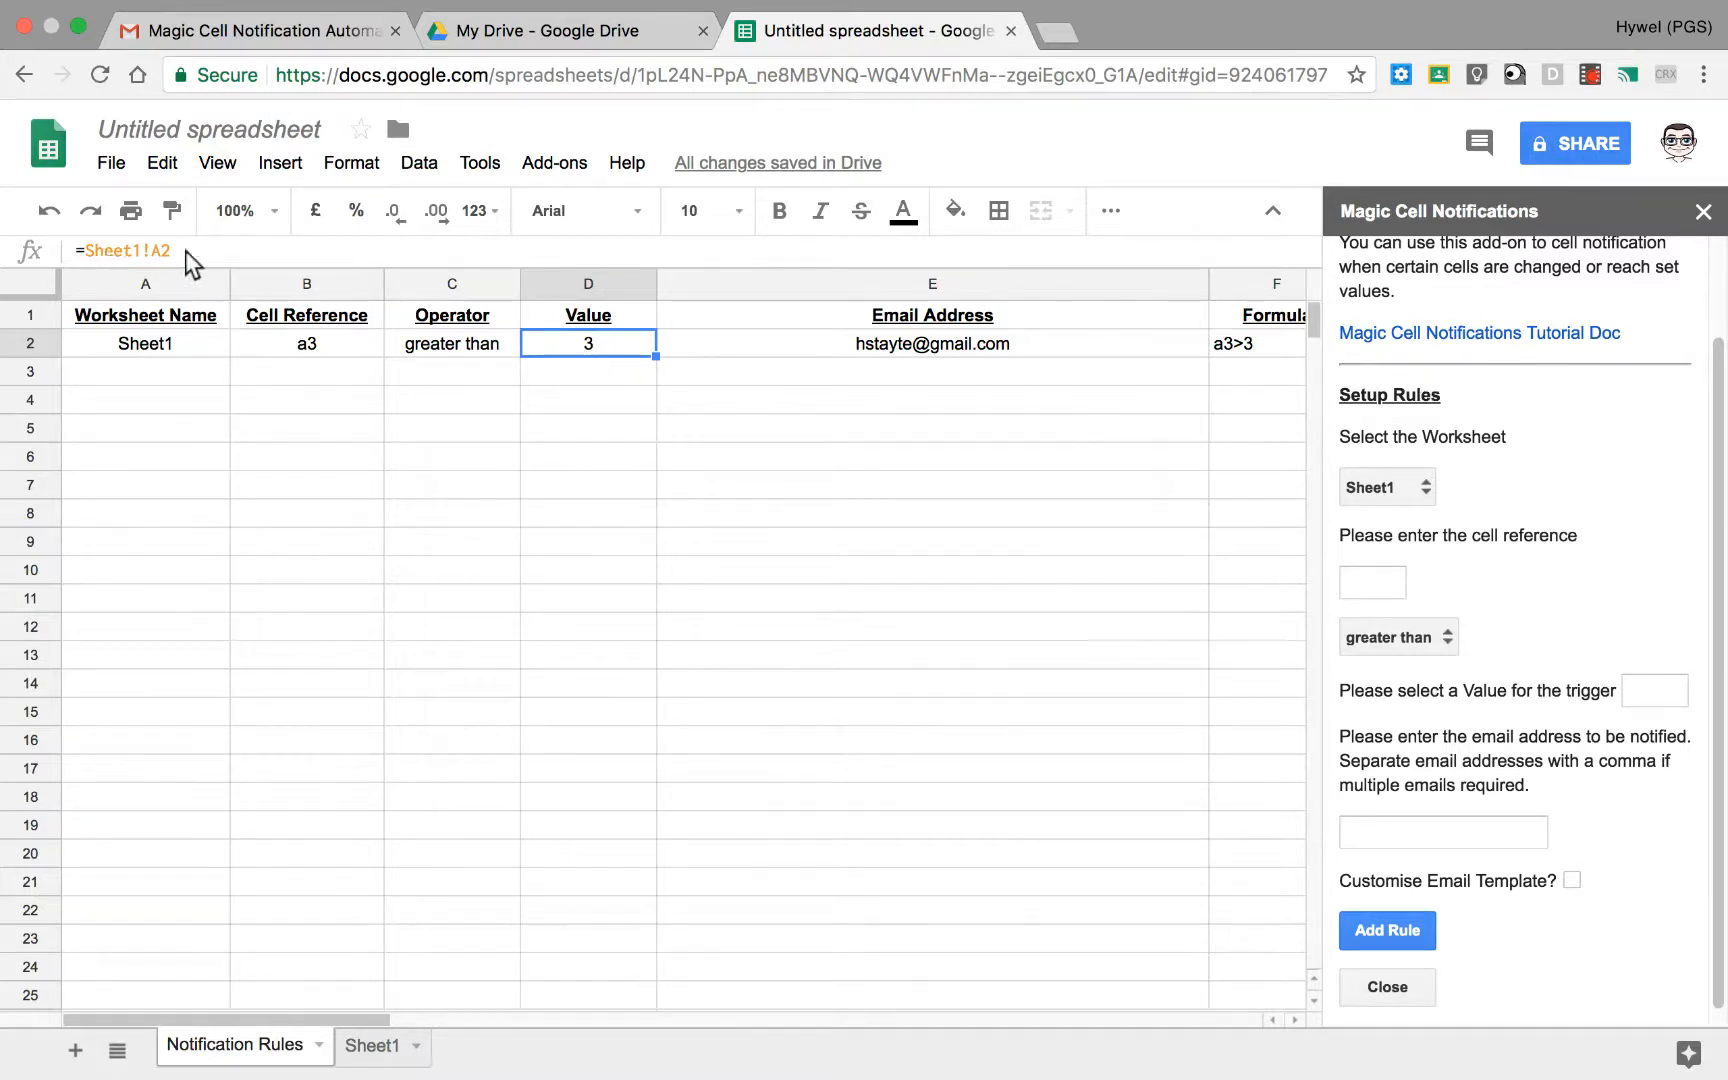
Step: Fill the whole rule in row 2, from Worksheet Name through Email Subject, down to row 8
{"action": "left_click", "coordinate": [332, 346]}
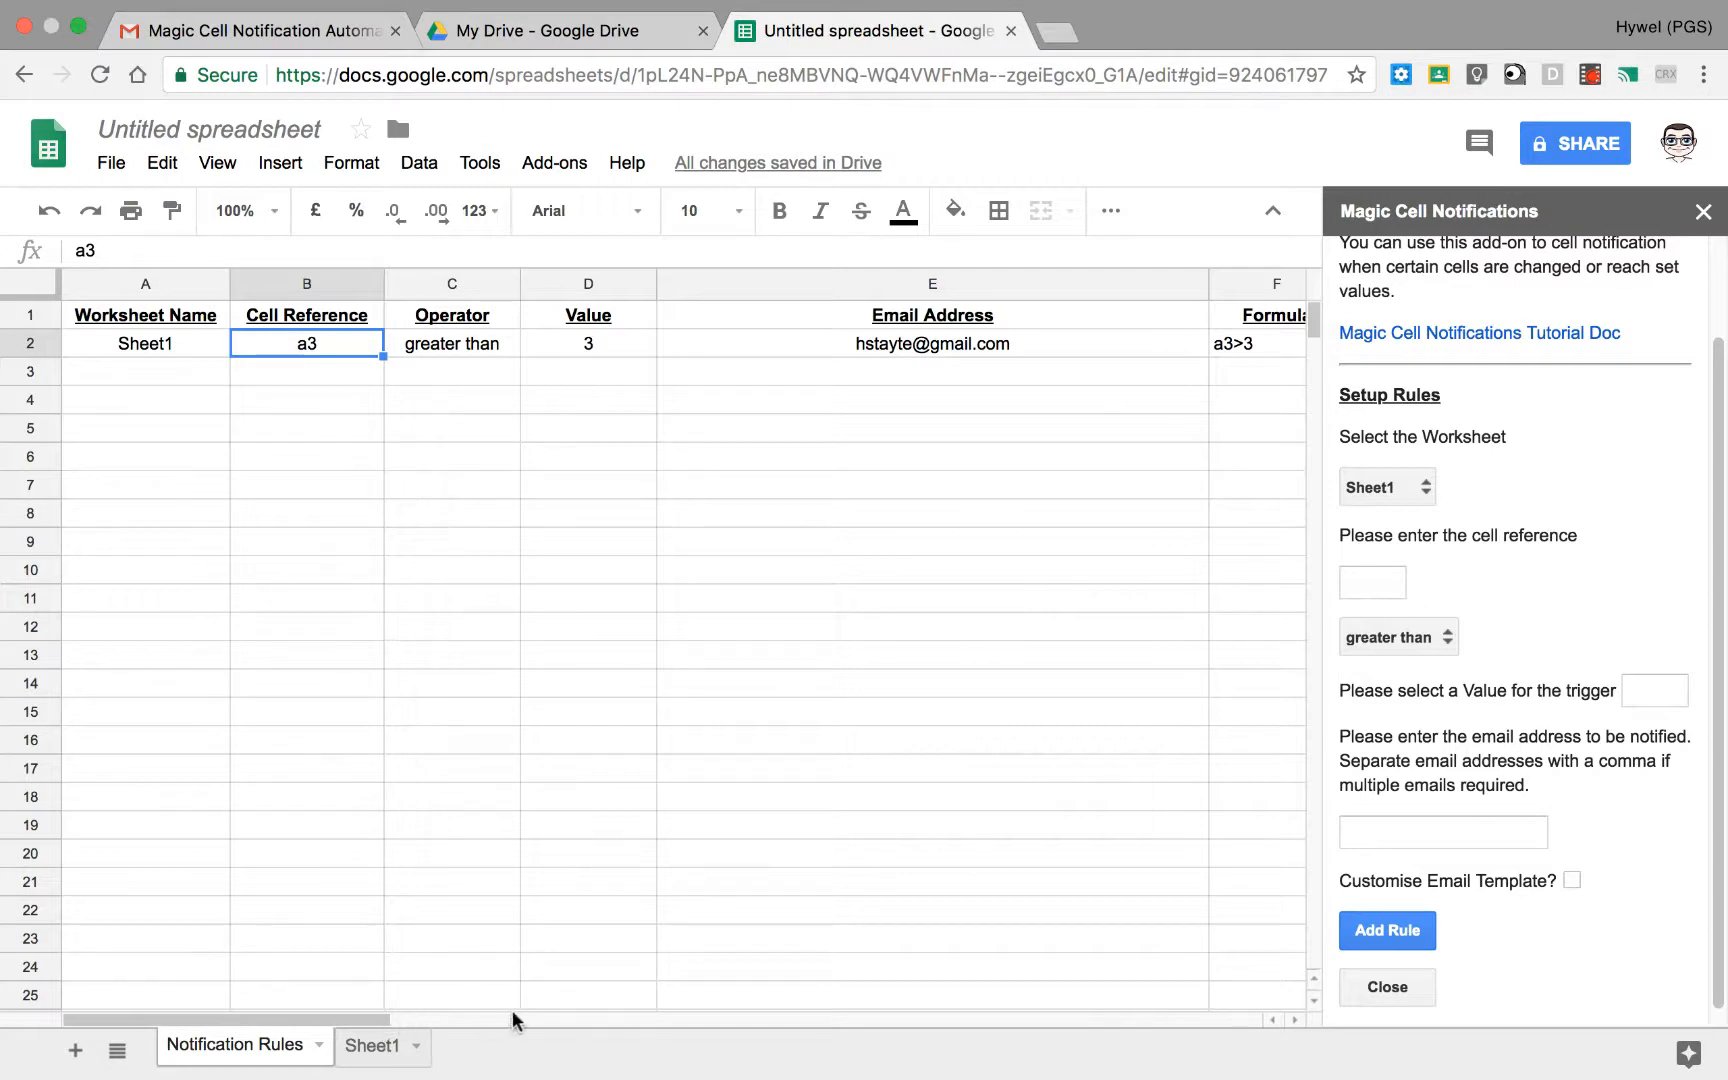
{"action": "left_click", "coordinate": [837, 1019]}
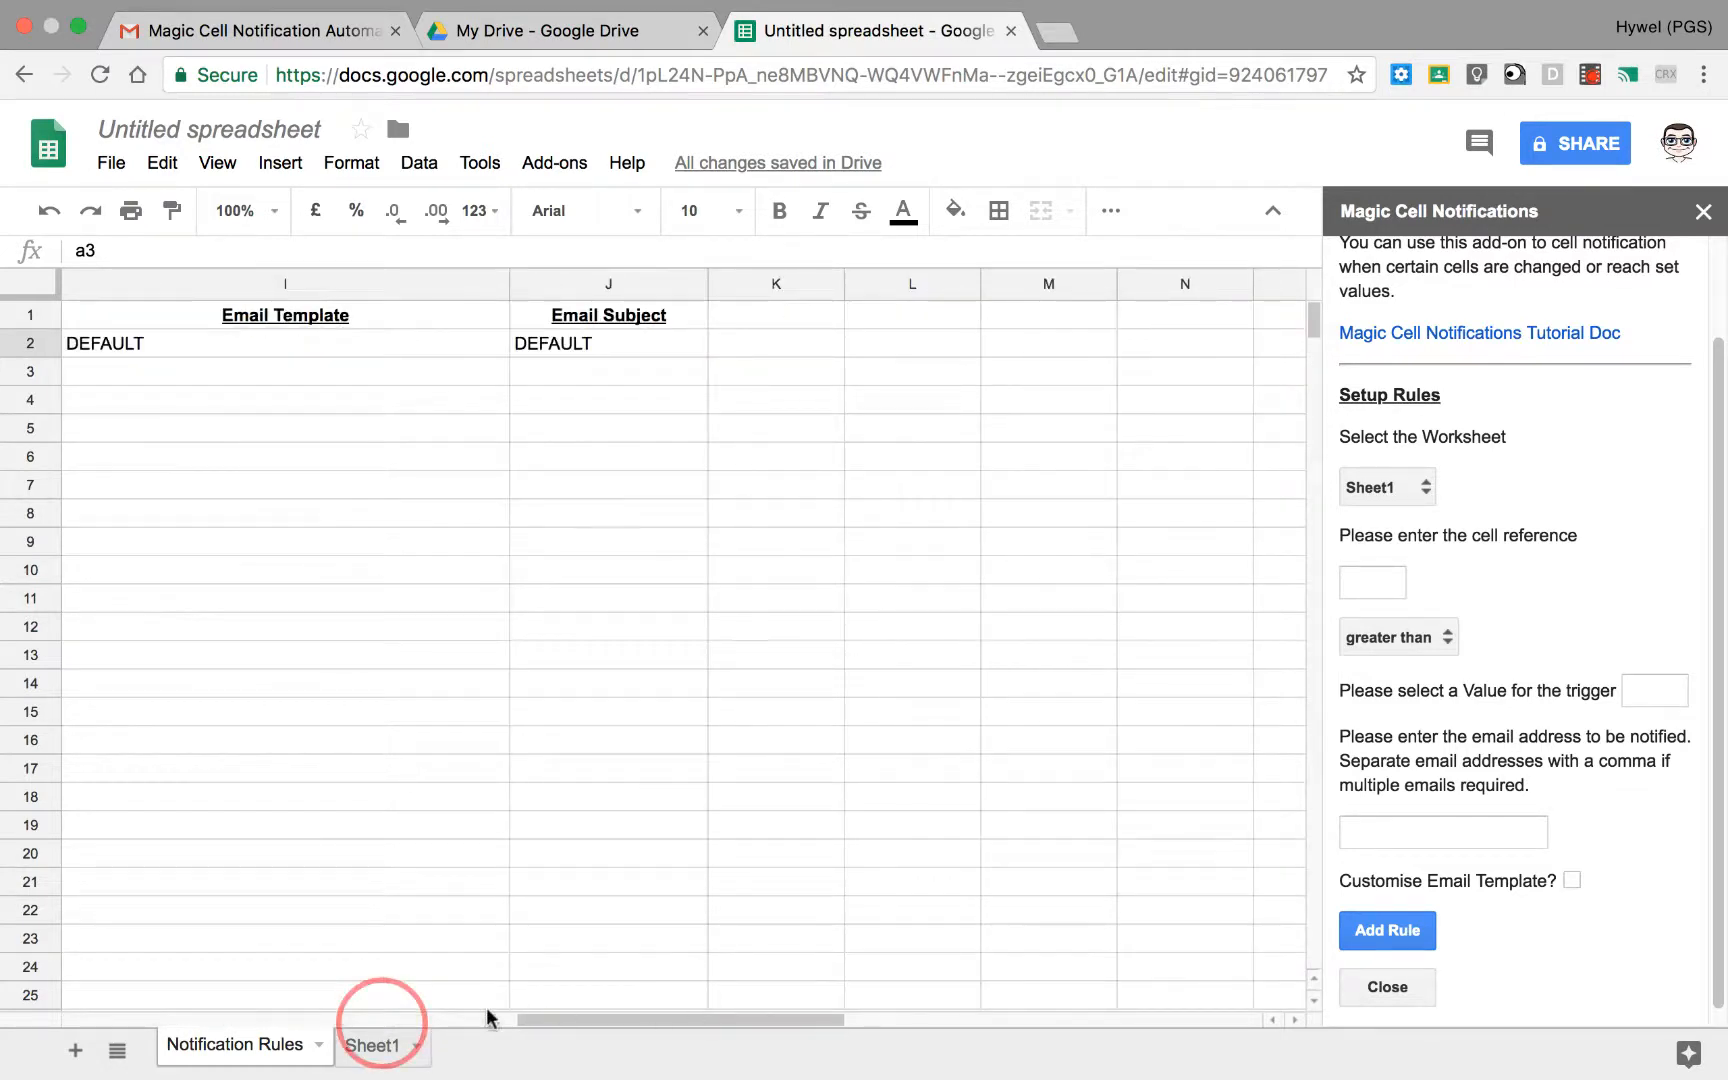
{"action": "left_click_drag", "start_coordinate": [487, 1011], "coordinate": [147, 1008]}
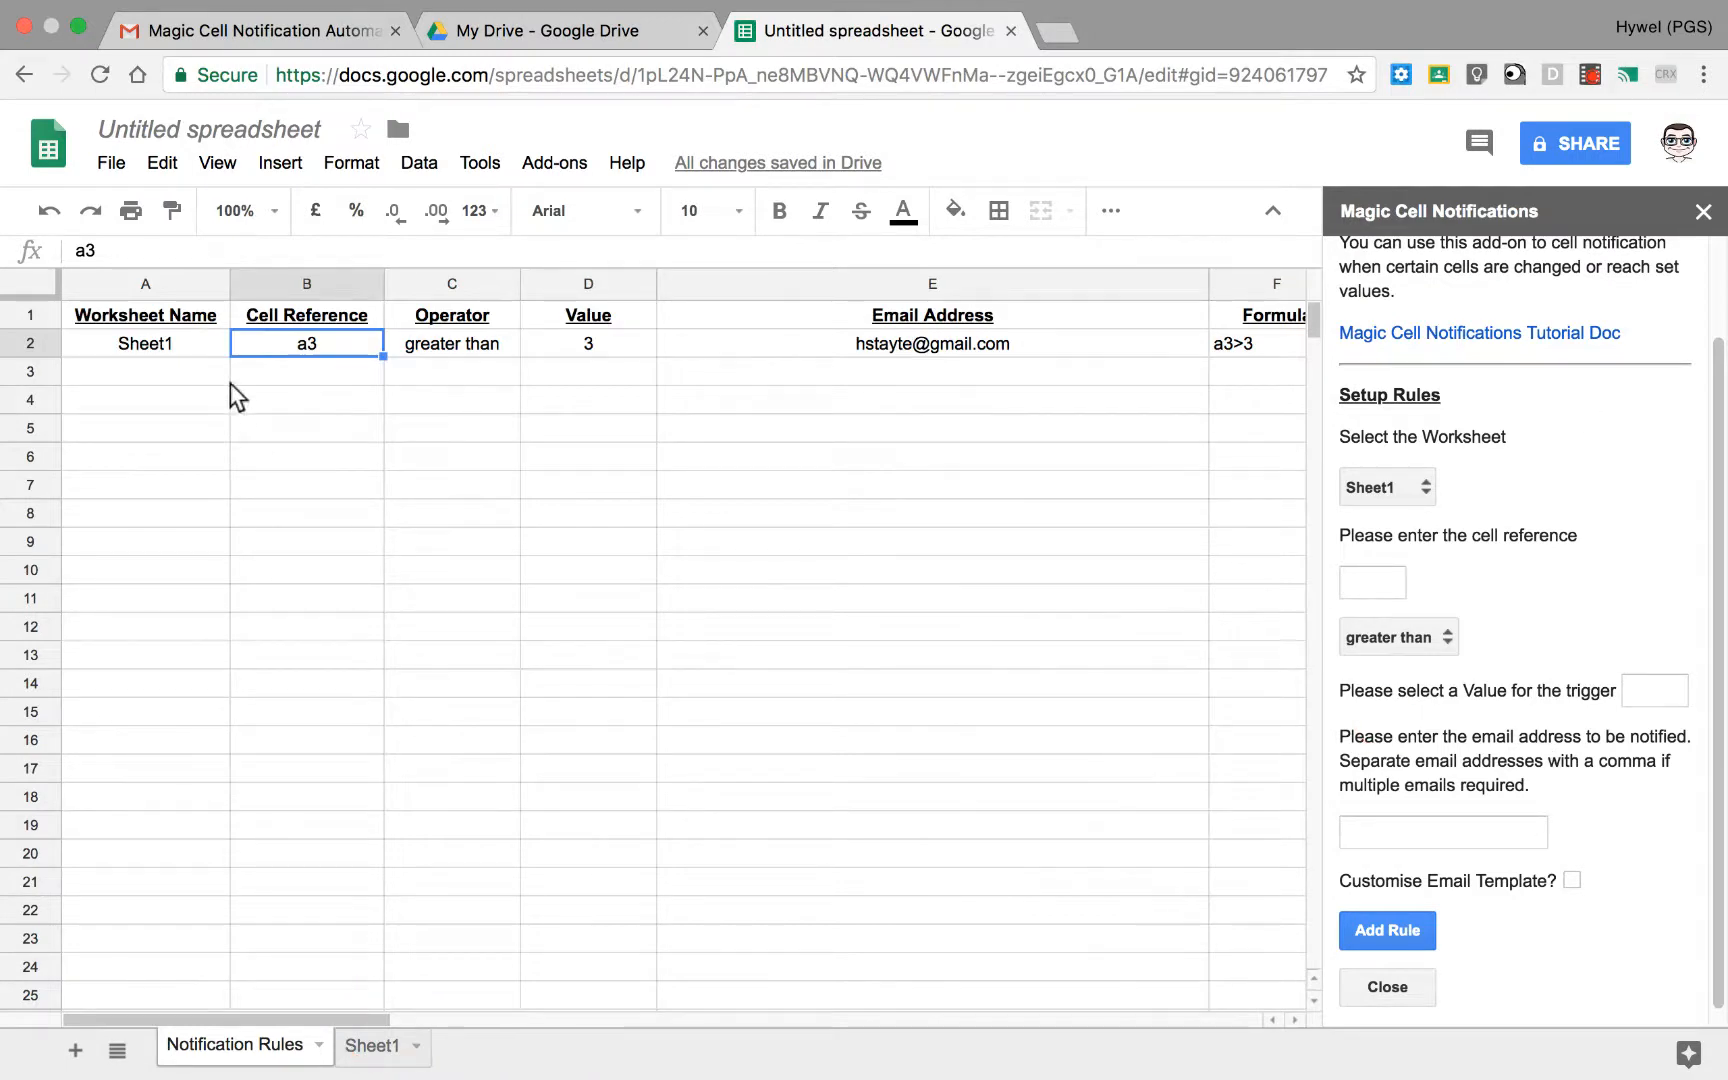
{"action": "left_click_drag", "start_coordinate": [204, 346], "coordinate": [1290, 352]}
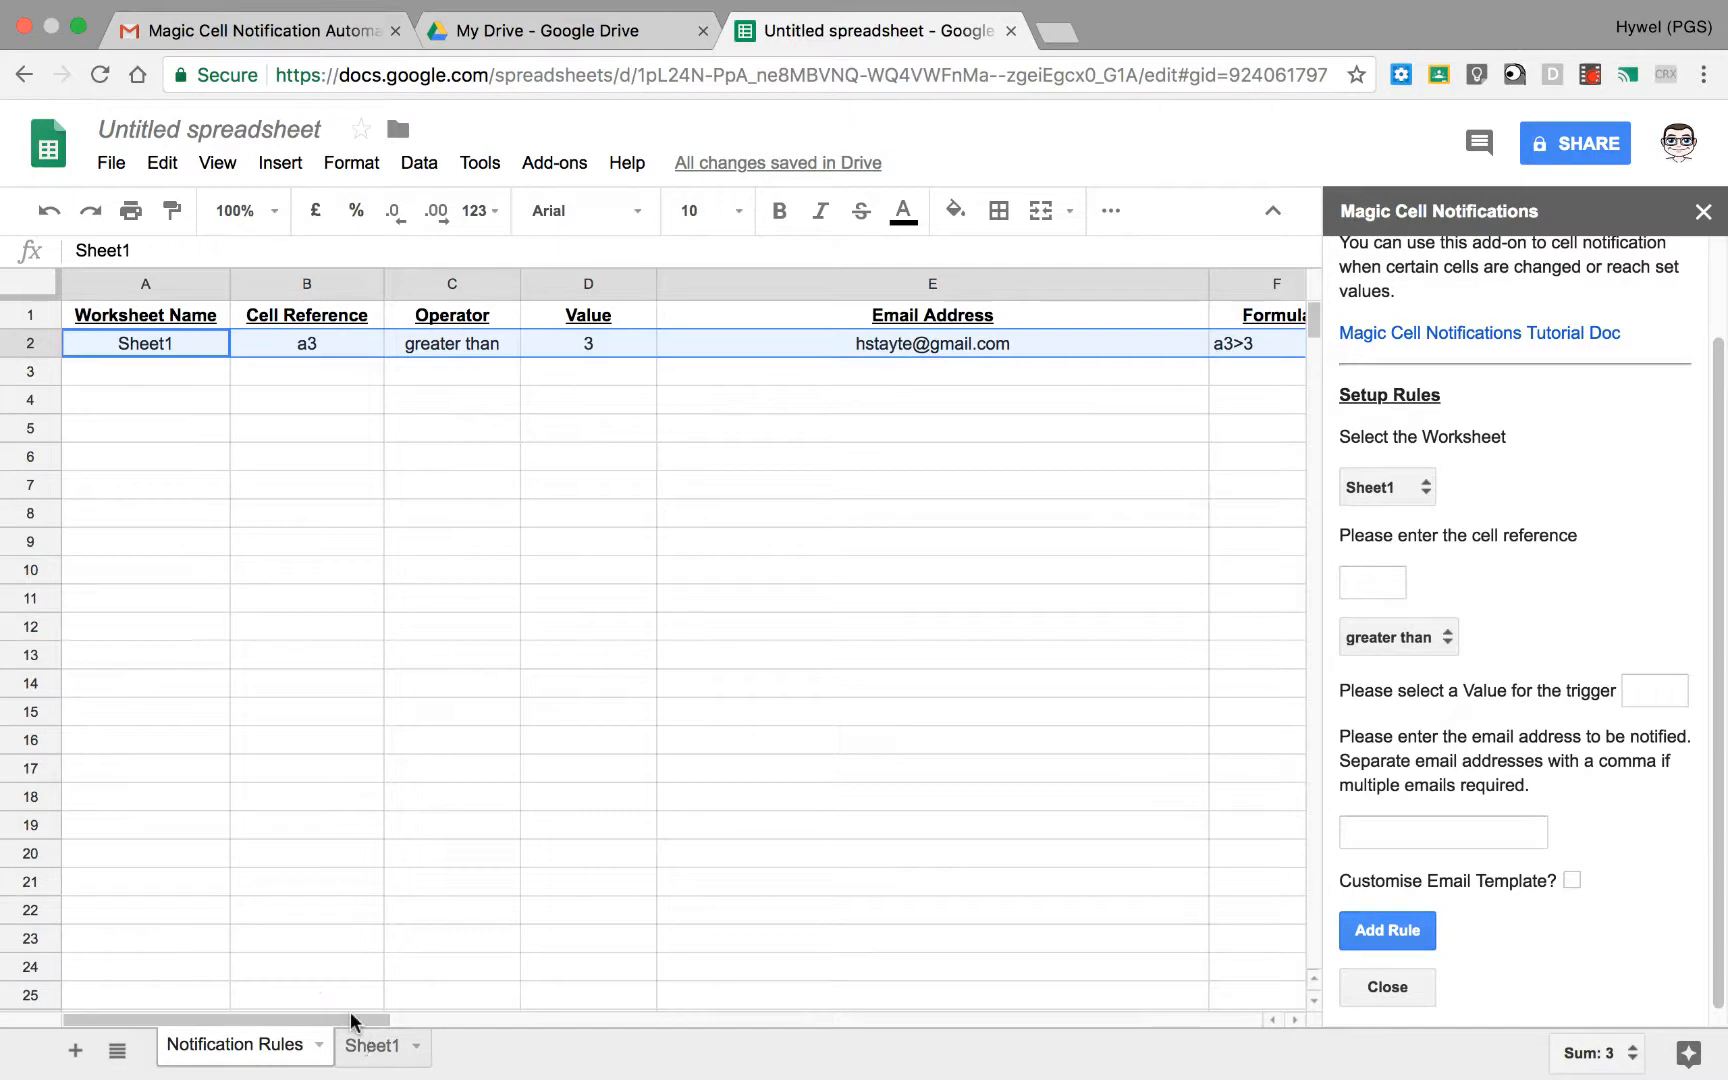
{"action": "left_click_drag", "start_coordinate": [350, 1011], "coordinate": [798, 1018]}
{"action": "left_click_drag", "start_coordinate": [626, 342], "coordinate": [8, 350]}
{"action": "left_click_drag", "start_coordinate": [368, 1019], "coordinate": [415, 1015]}
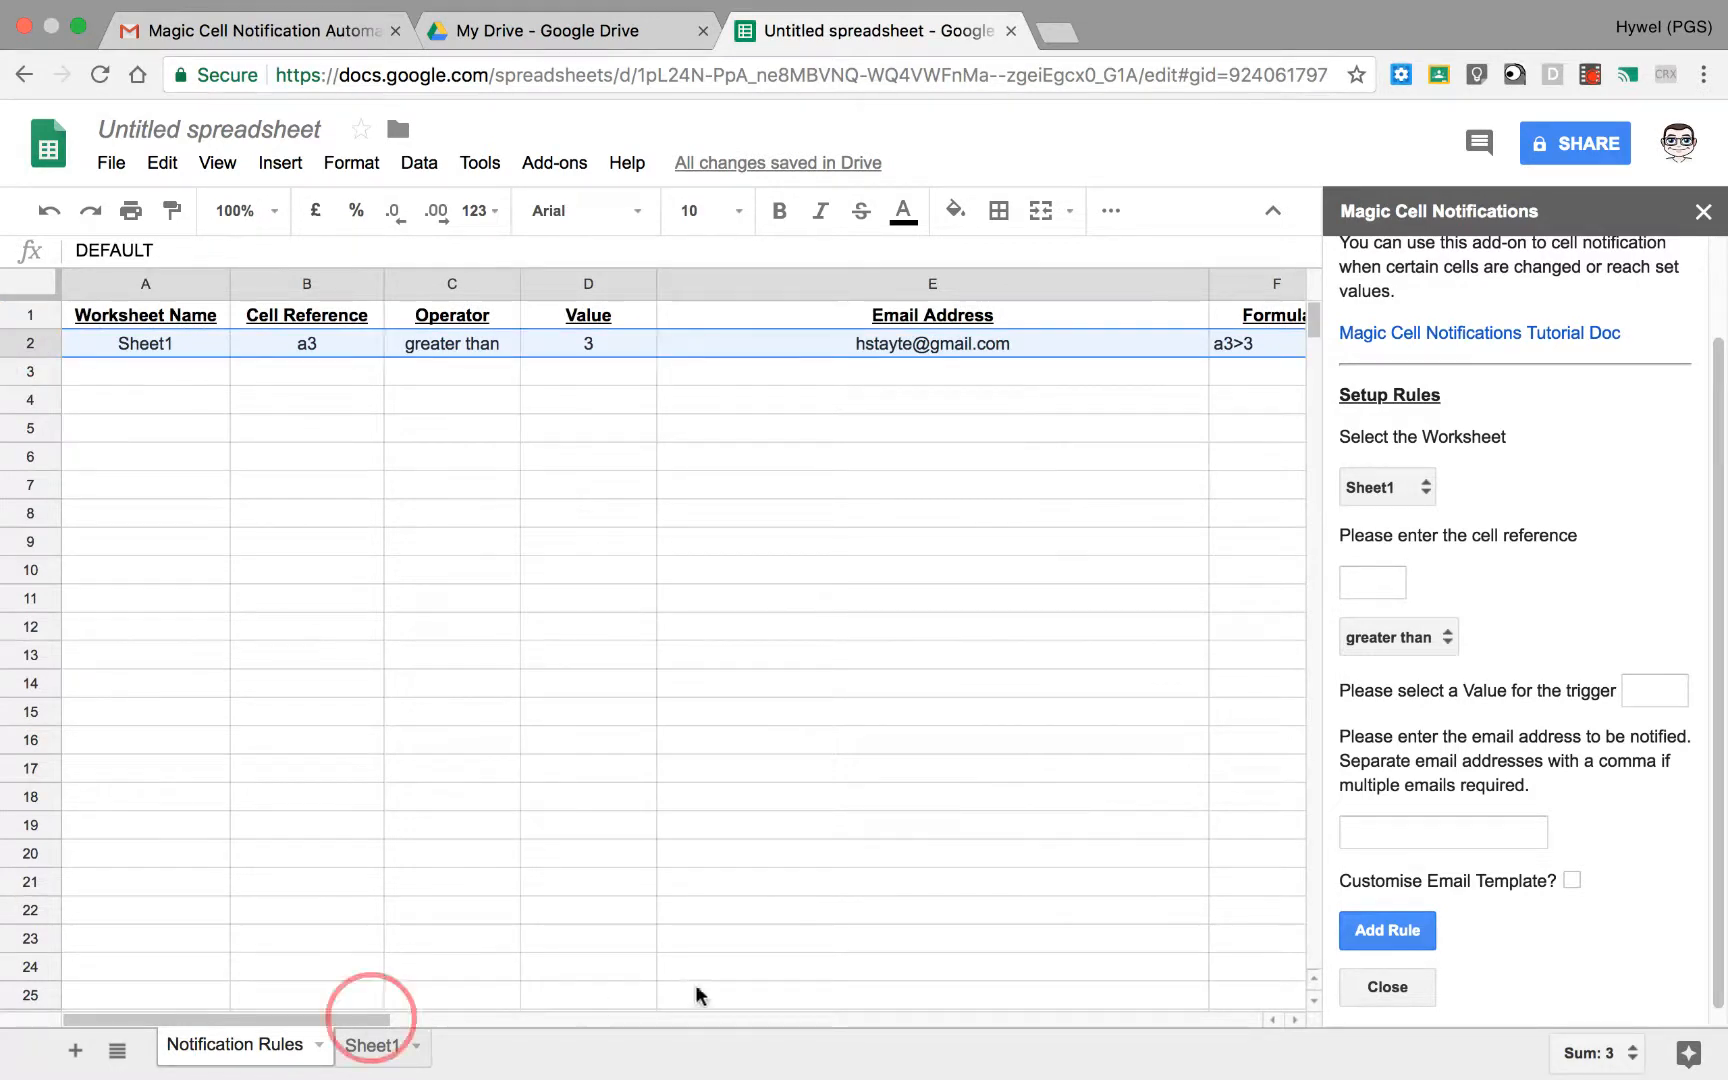
{"action": "scroll", "coordinate": [900, 970], "scroll_direction": "right", "scroll_amount": 10}
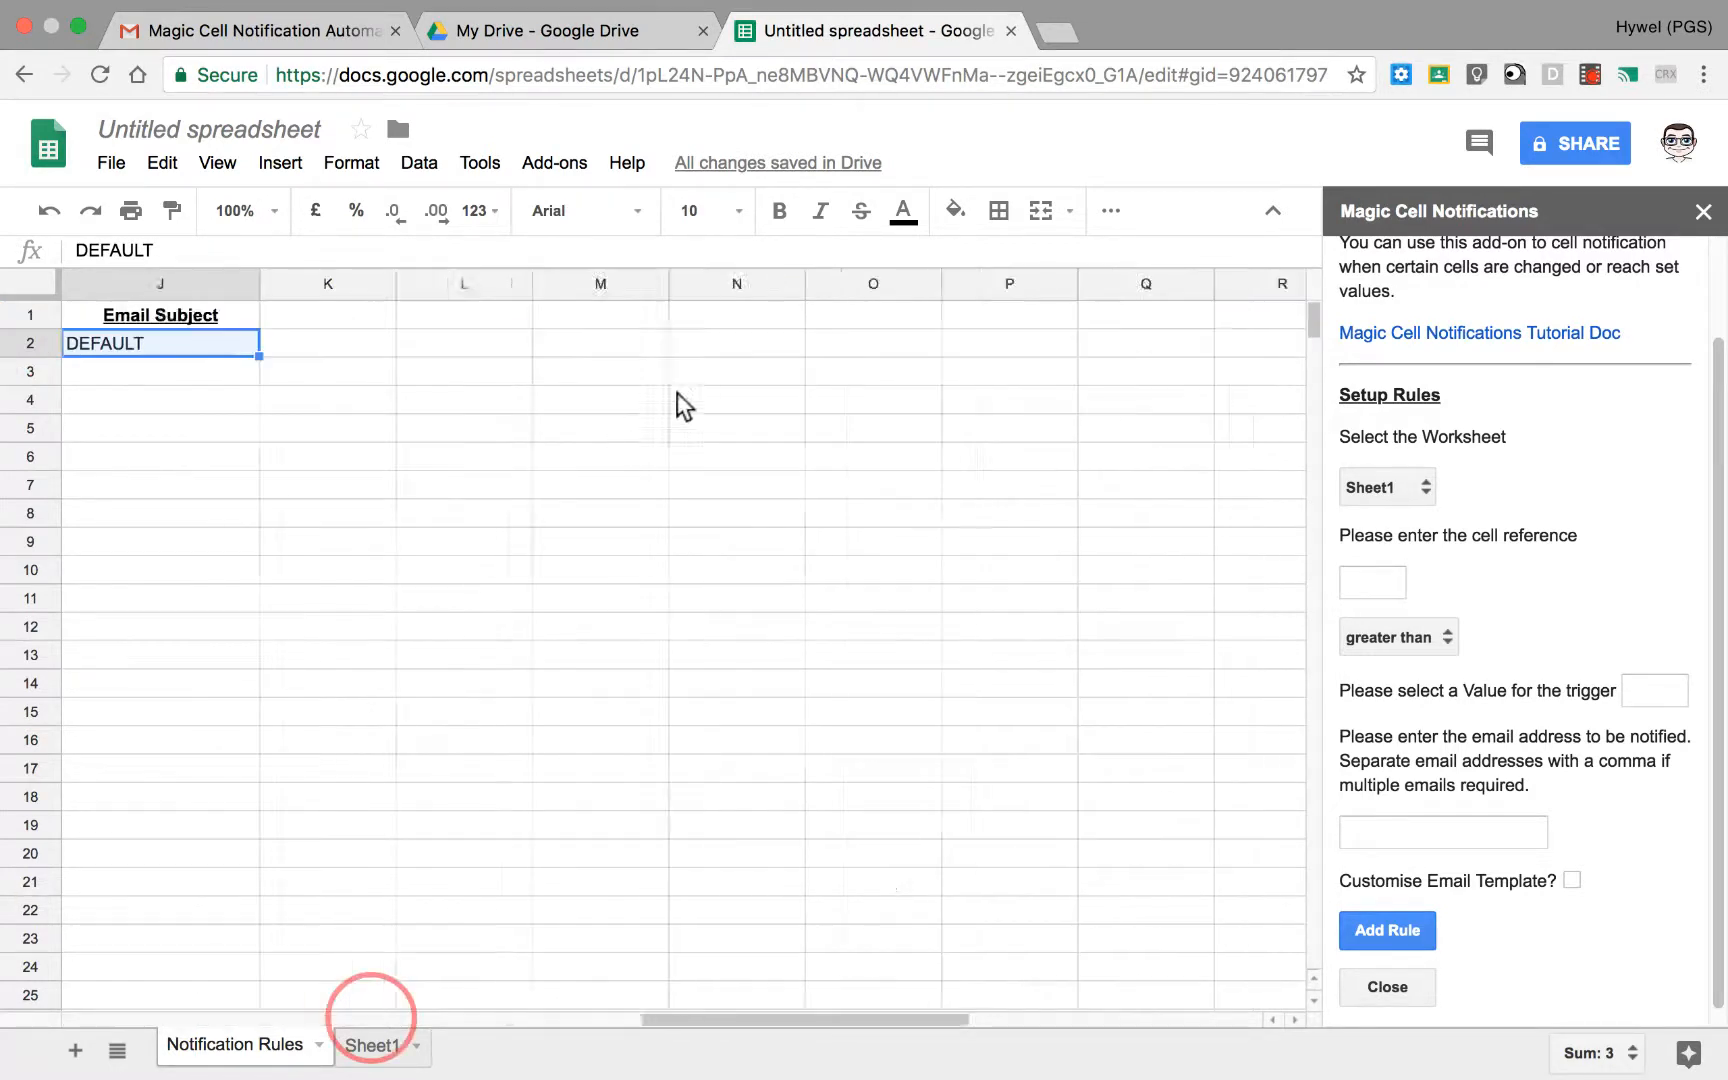
{"action": "left_click_drag", "start_coordinate": [731, 1015], "coordinate": [539, 390]}
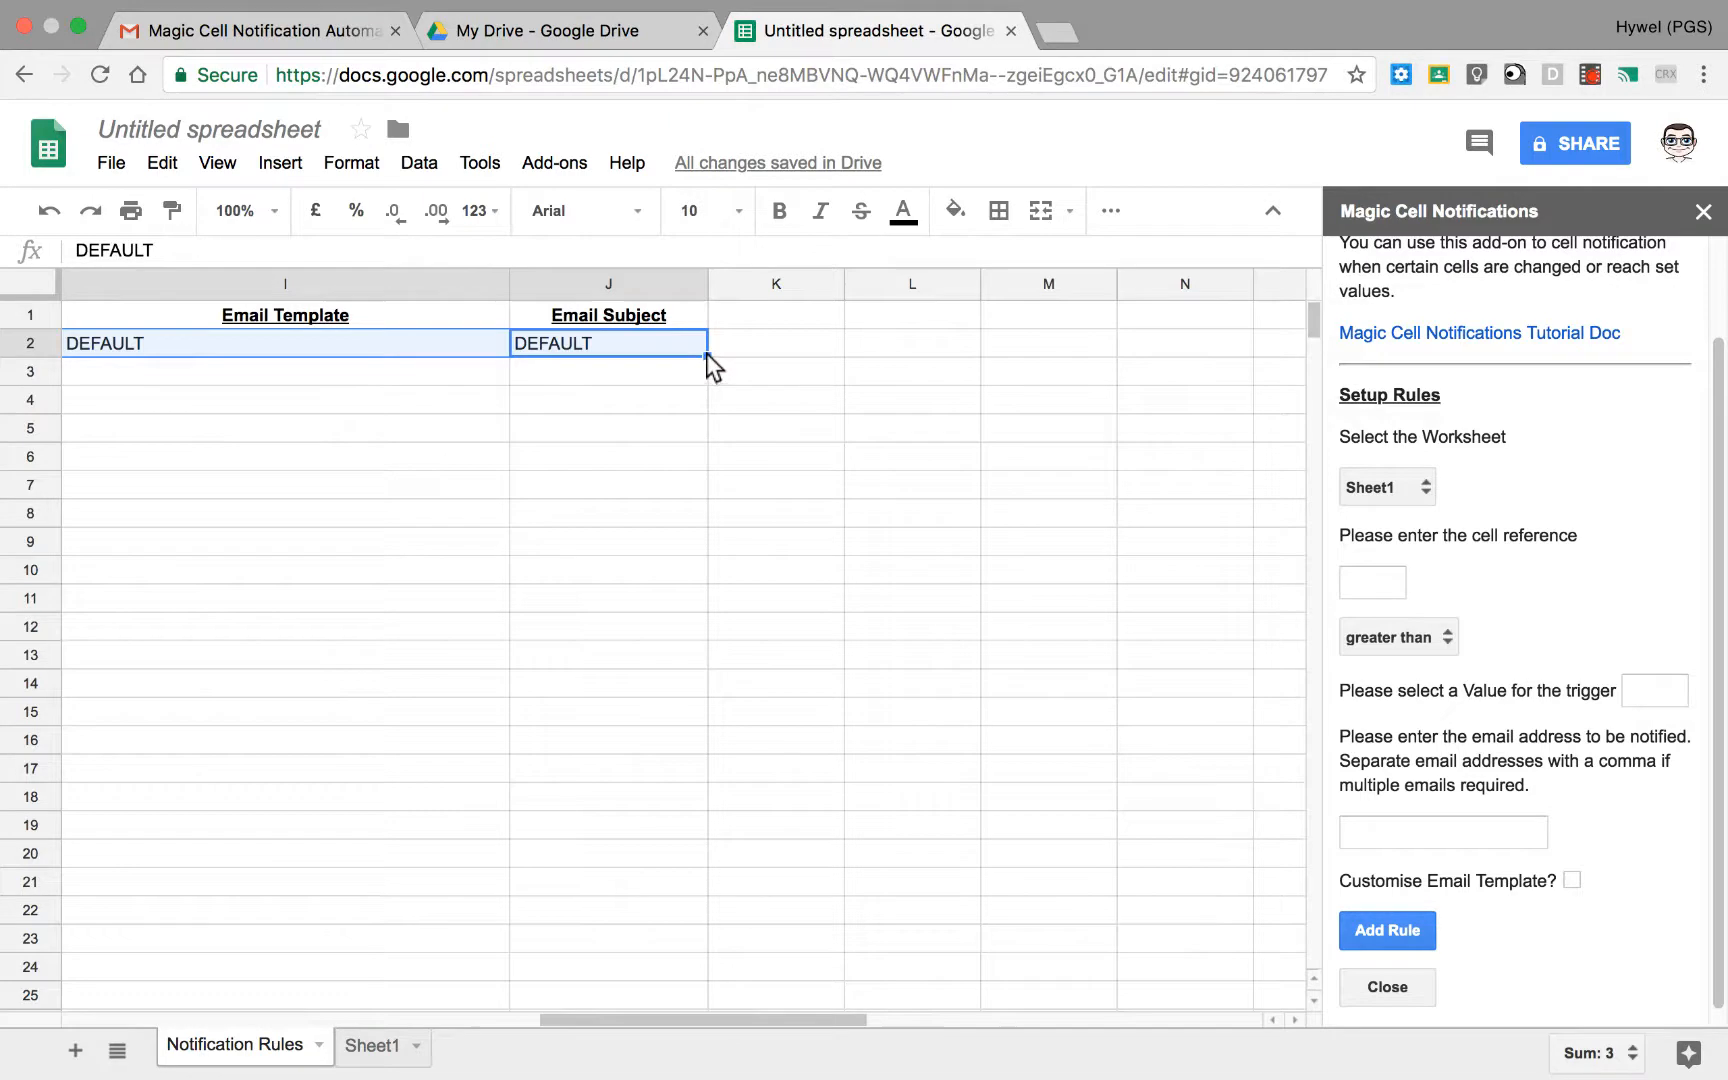
{"action": "left_click_drag", "start_coordinate": [706, 354], "coordinate": [682, 524]}
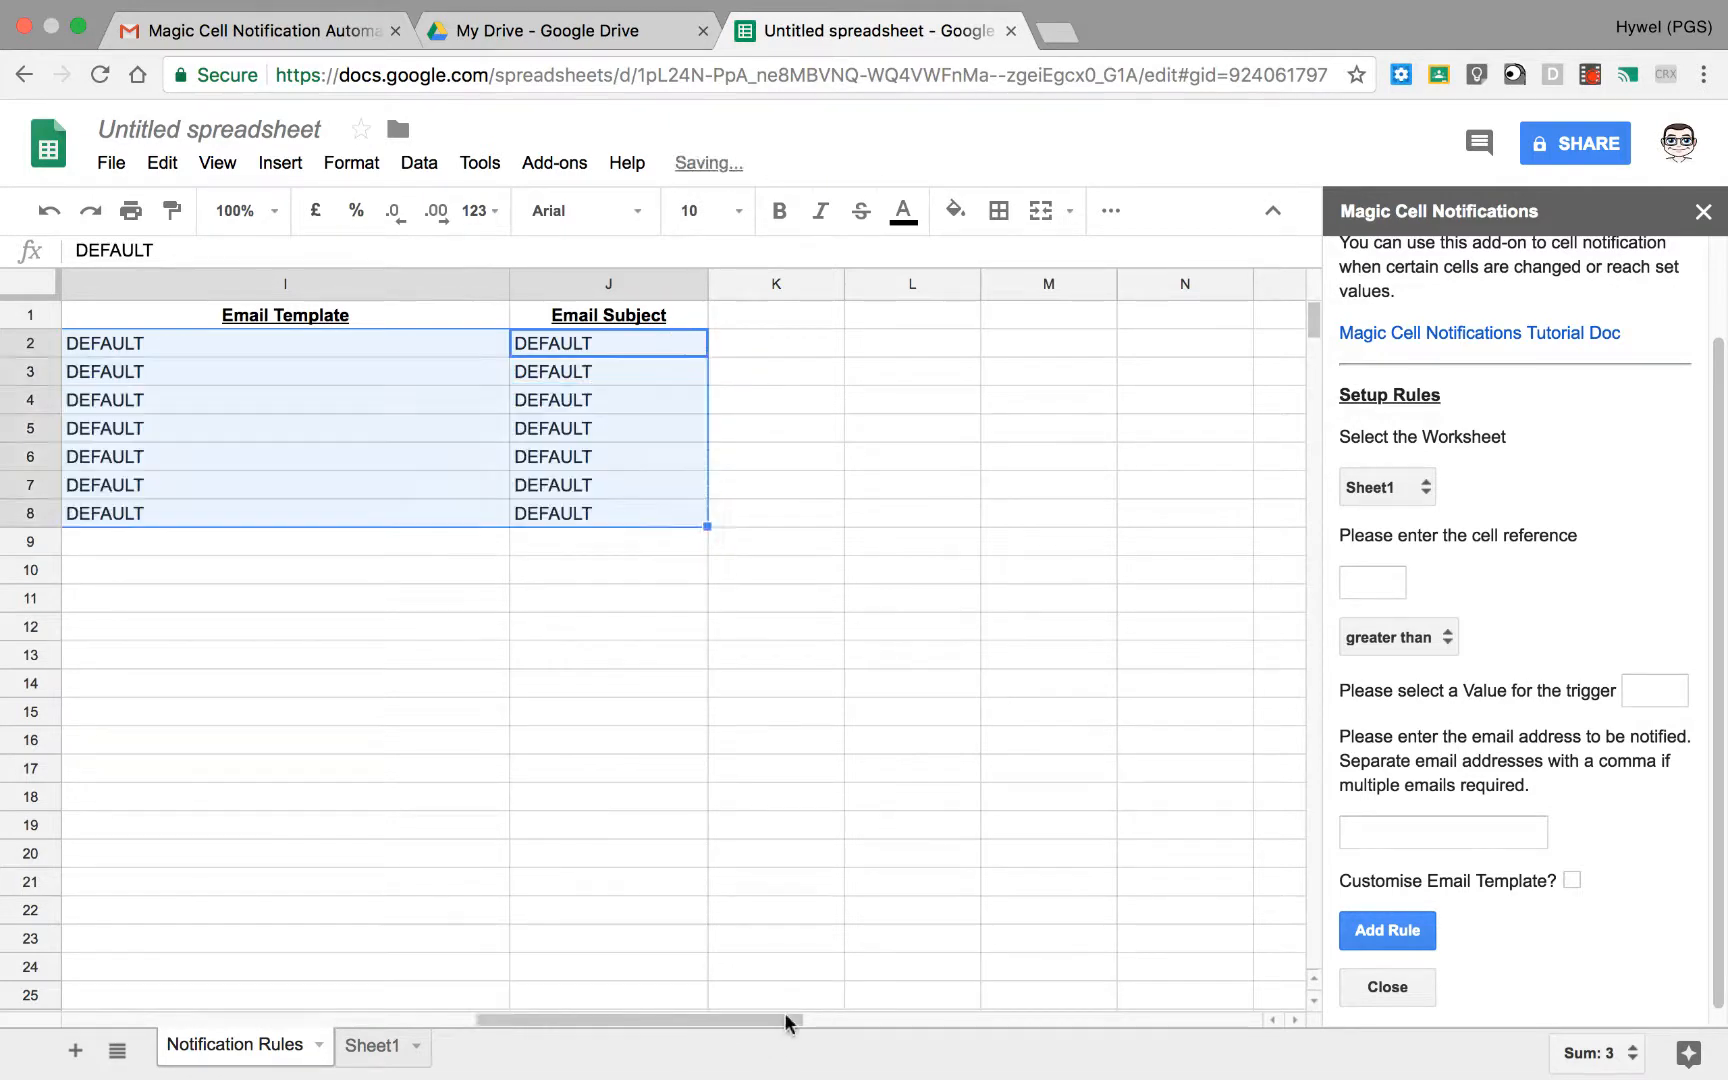
Step: Set the Worksheet Name of the copied rules in A3:A8 to Sheet1 by copying A2 down
{"action": "left_click_drag", "start_coordinate": [788, 1017], "coordinate": [153, 1022]}
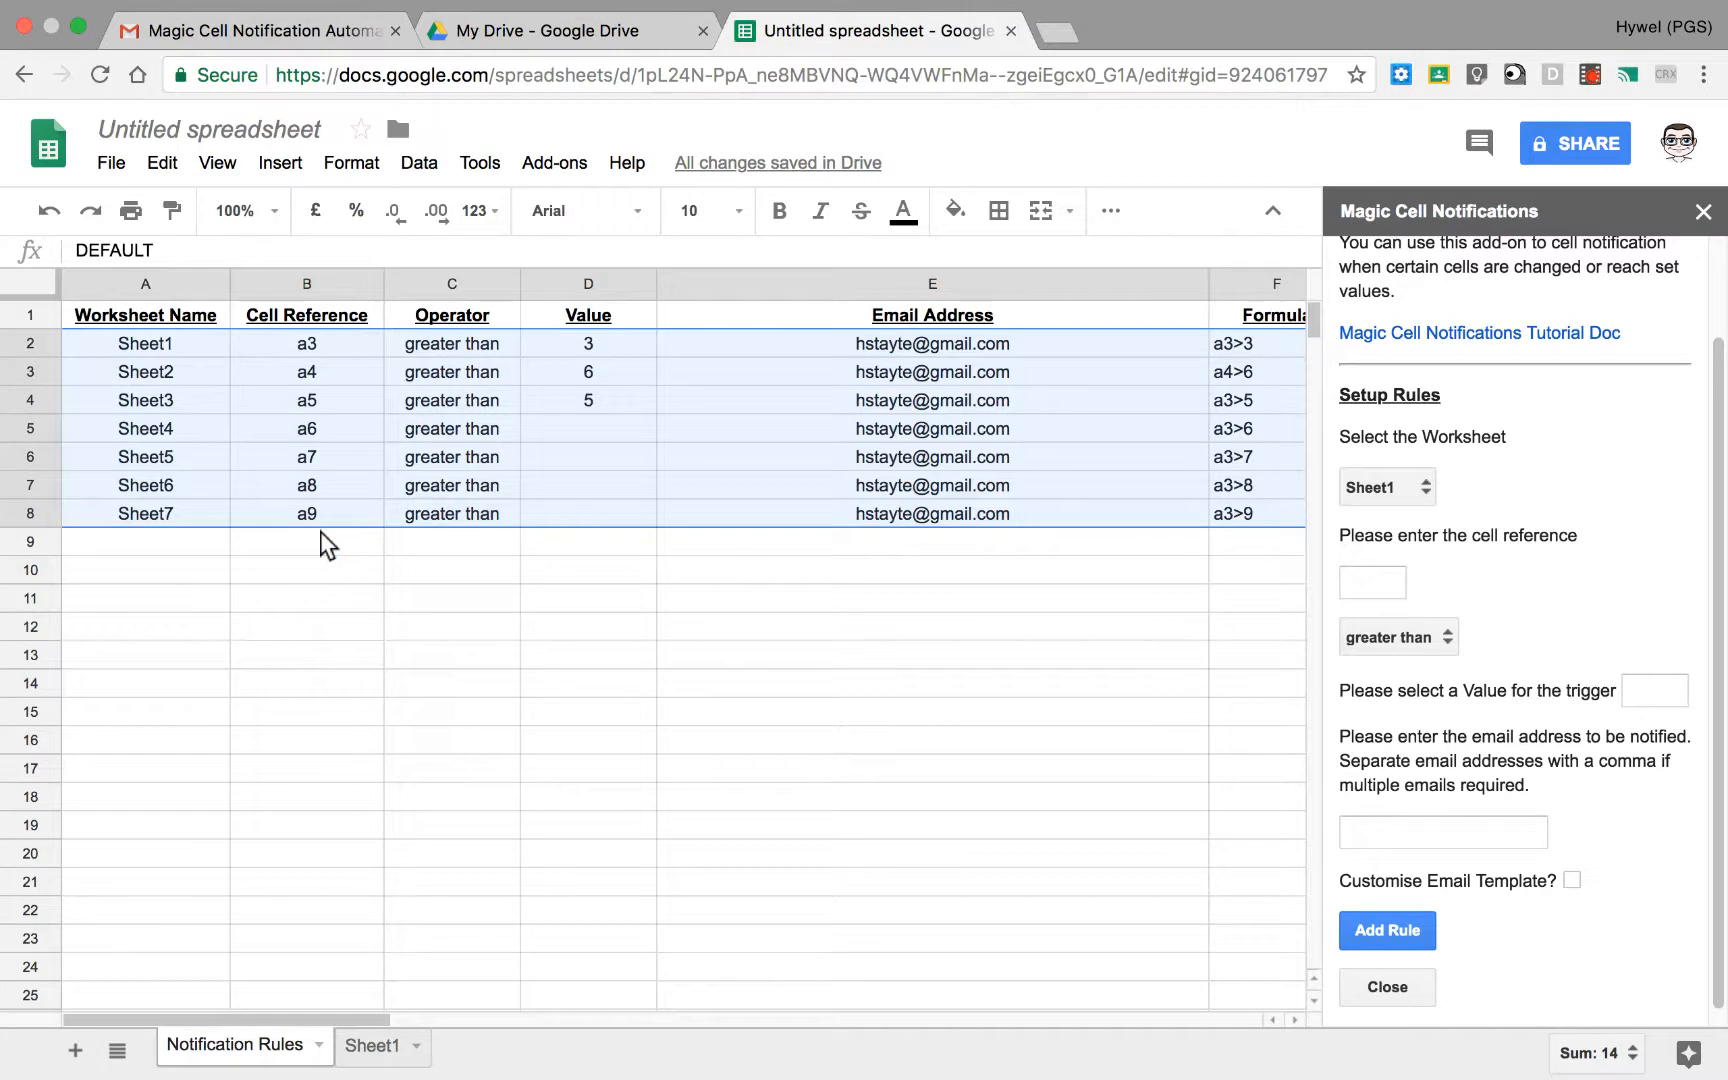
{"action": "left_click", "coordinate": [197, 378]}
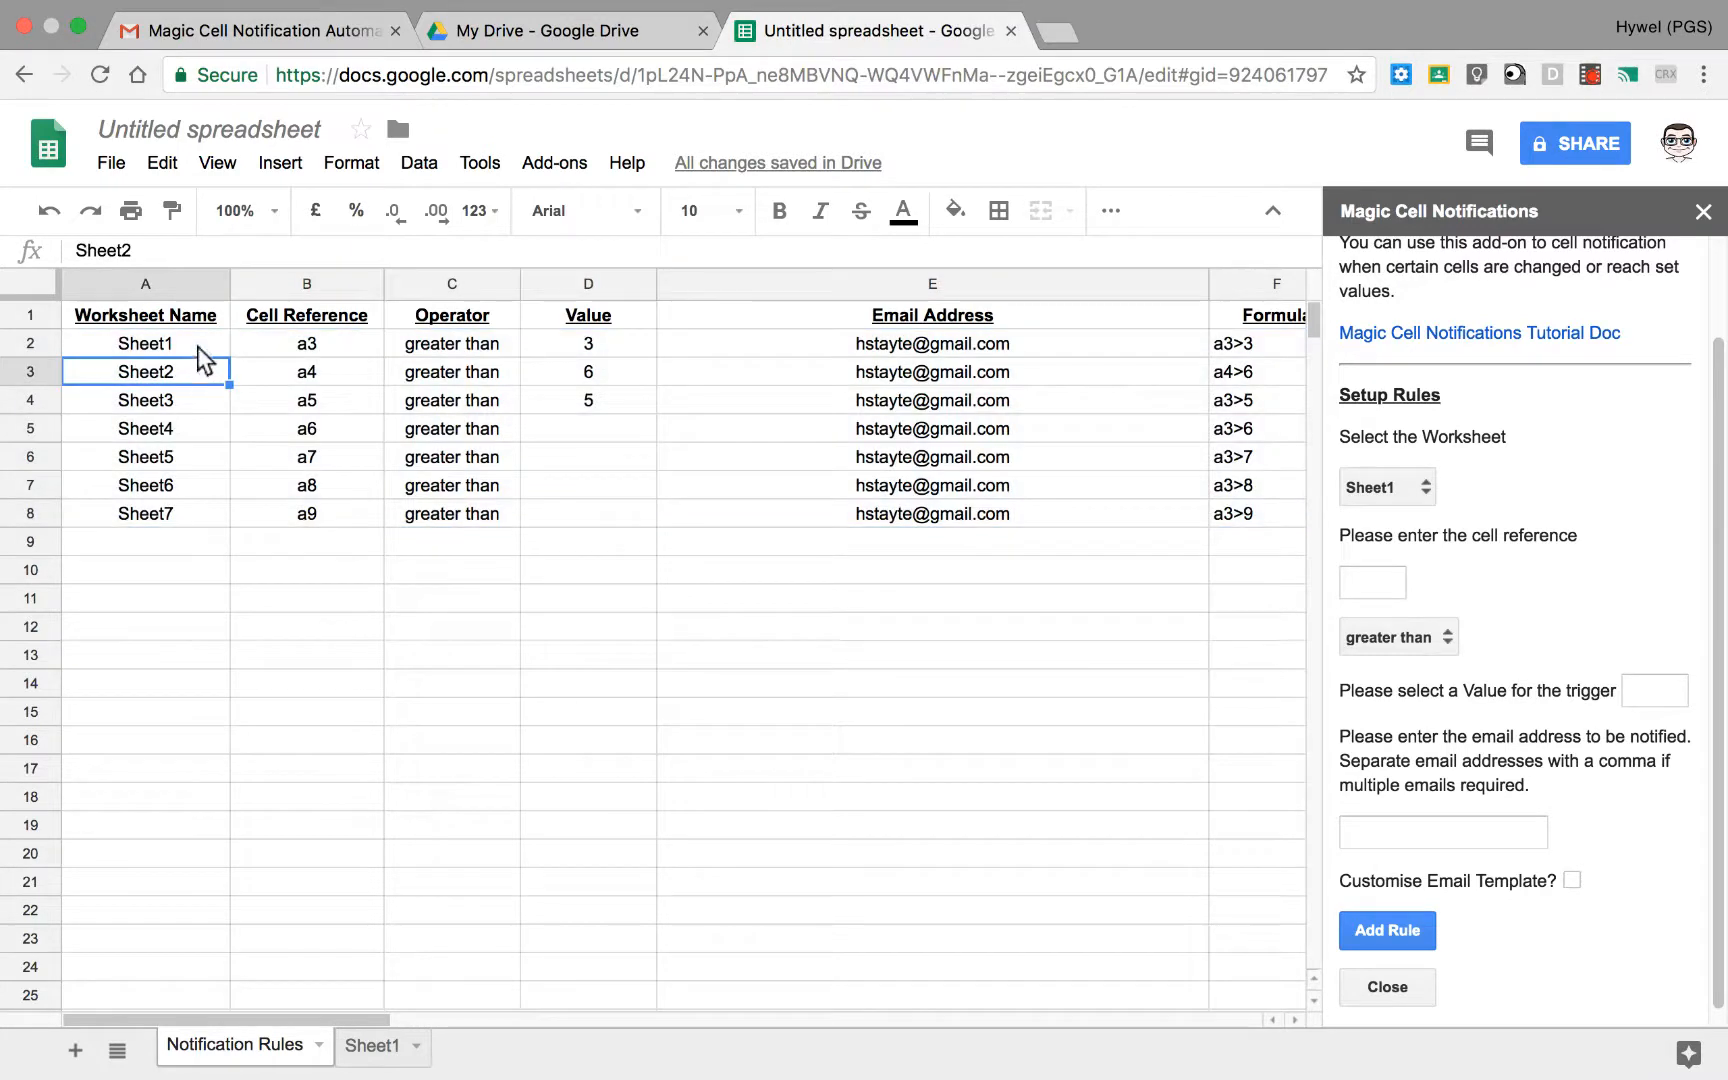
{"action": "left_click", "coordinate": [197, 346]}
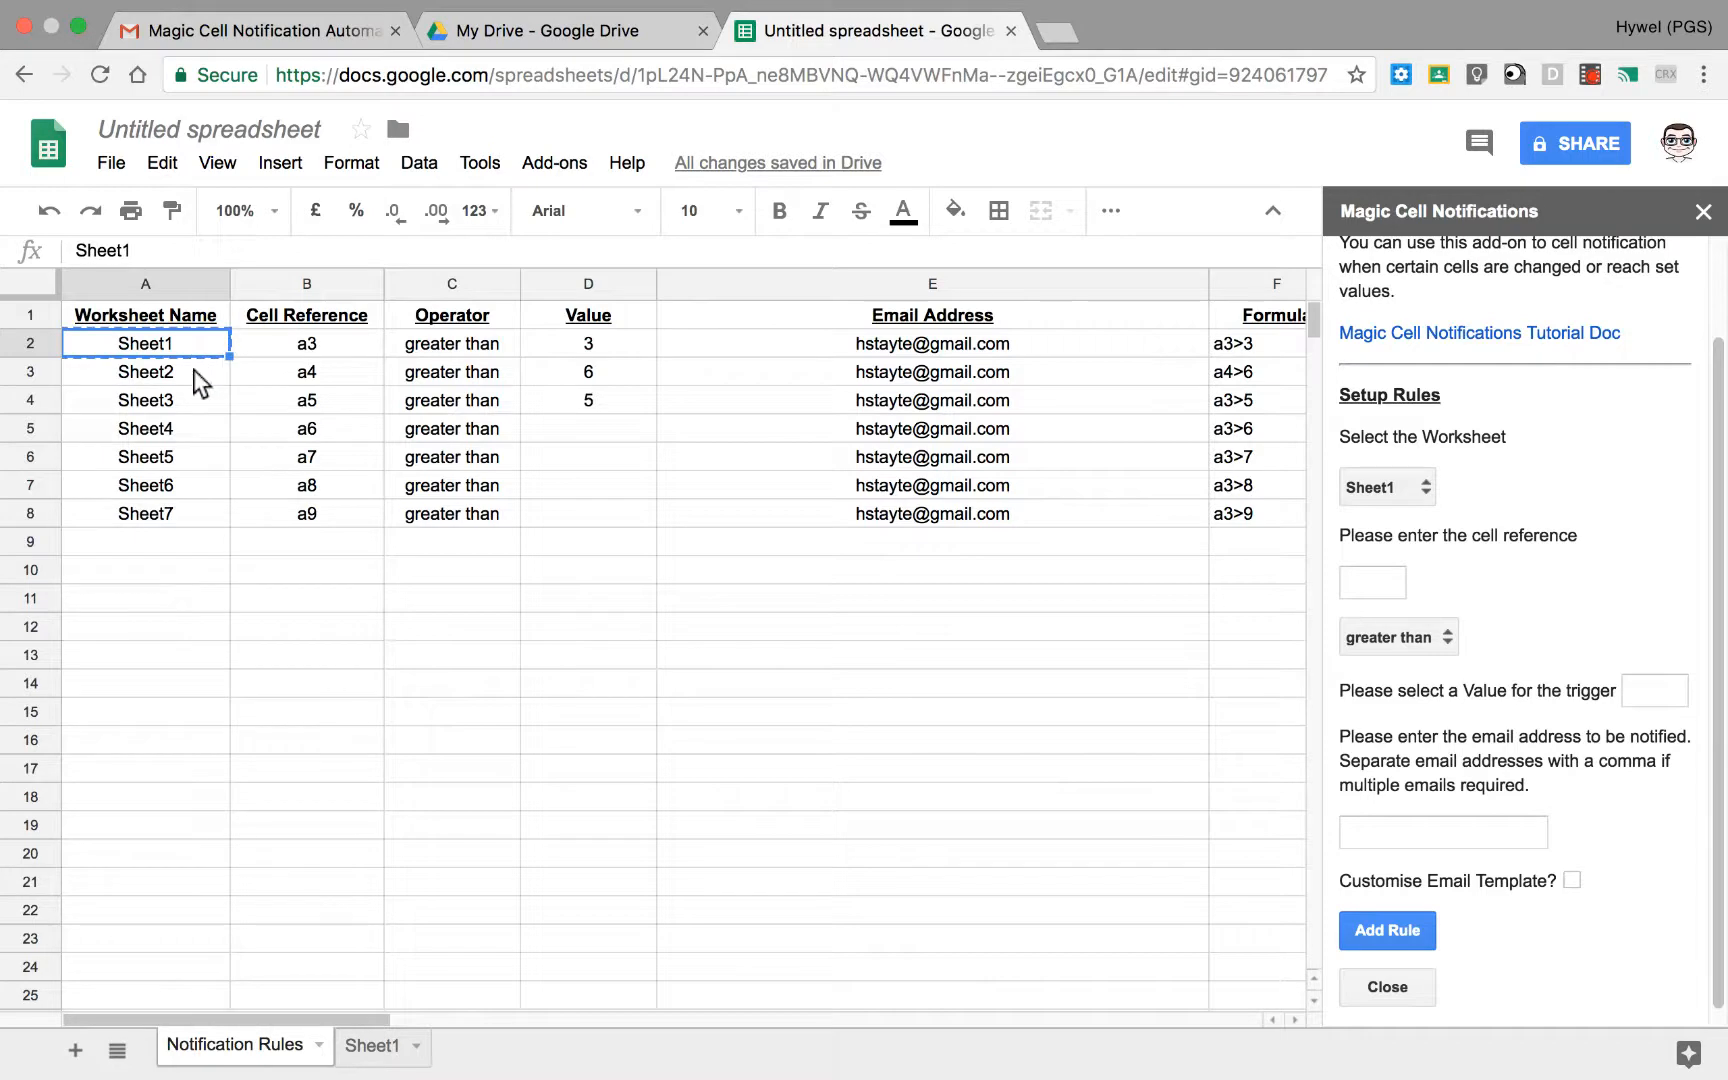
{"action": "left_click", "coordinate": [193, 369]}
{"action": "type", "text": "Sheet1"}
{"action": "left_click_drag", "start_coordinate": [201, 350], "coordinate": [208, 516]}
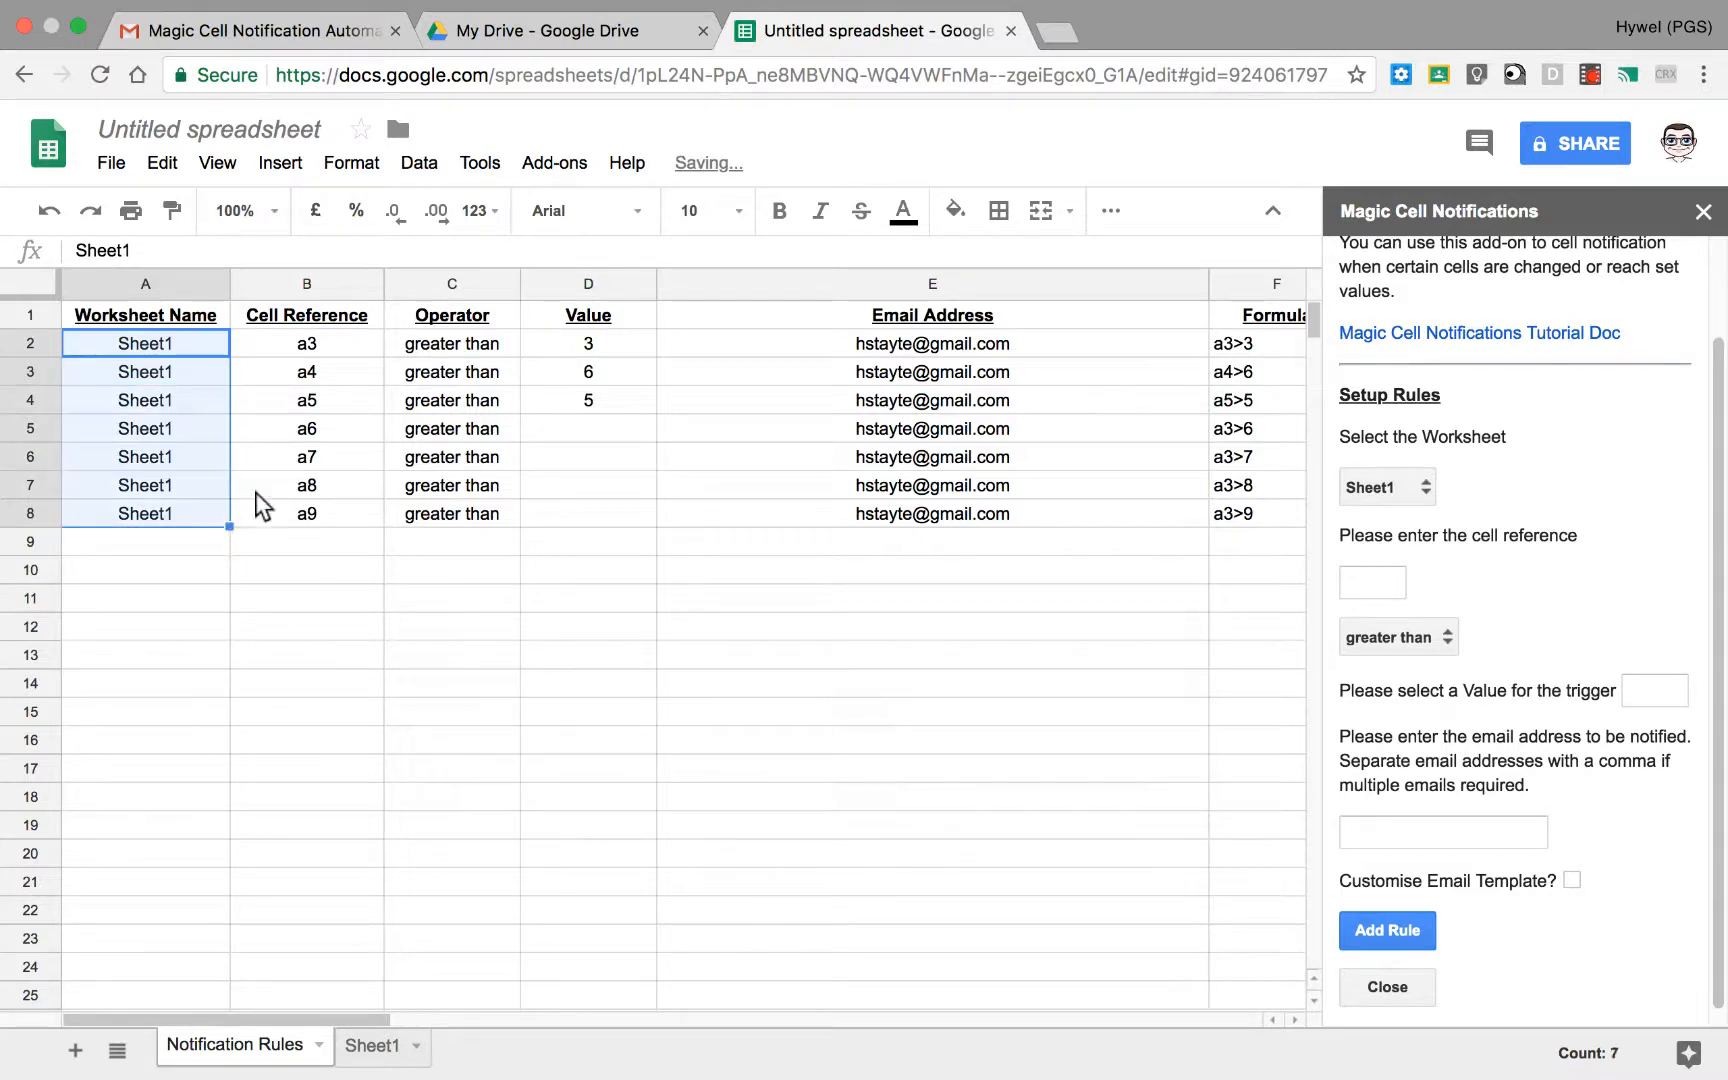
Step: Review the copied rules' values and operators, the operator choices offered in the rule setup, and the Formula, Status and Email Sent columns
{"action": "left_click", "coordinate": [612, 400]}
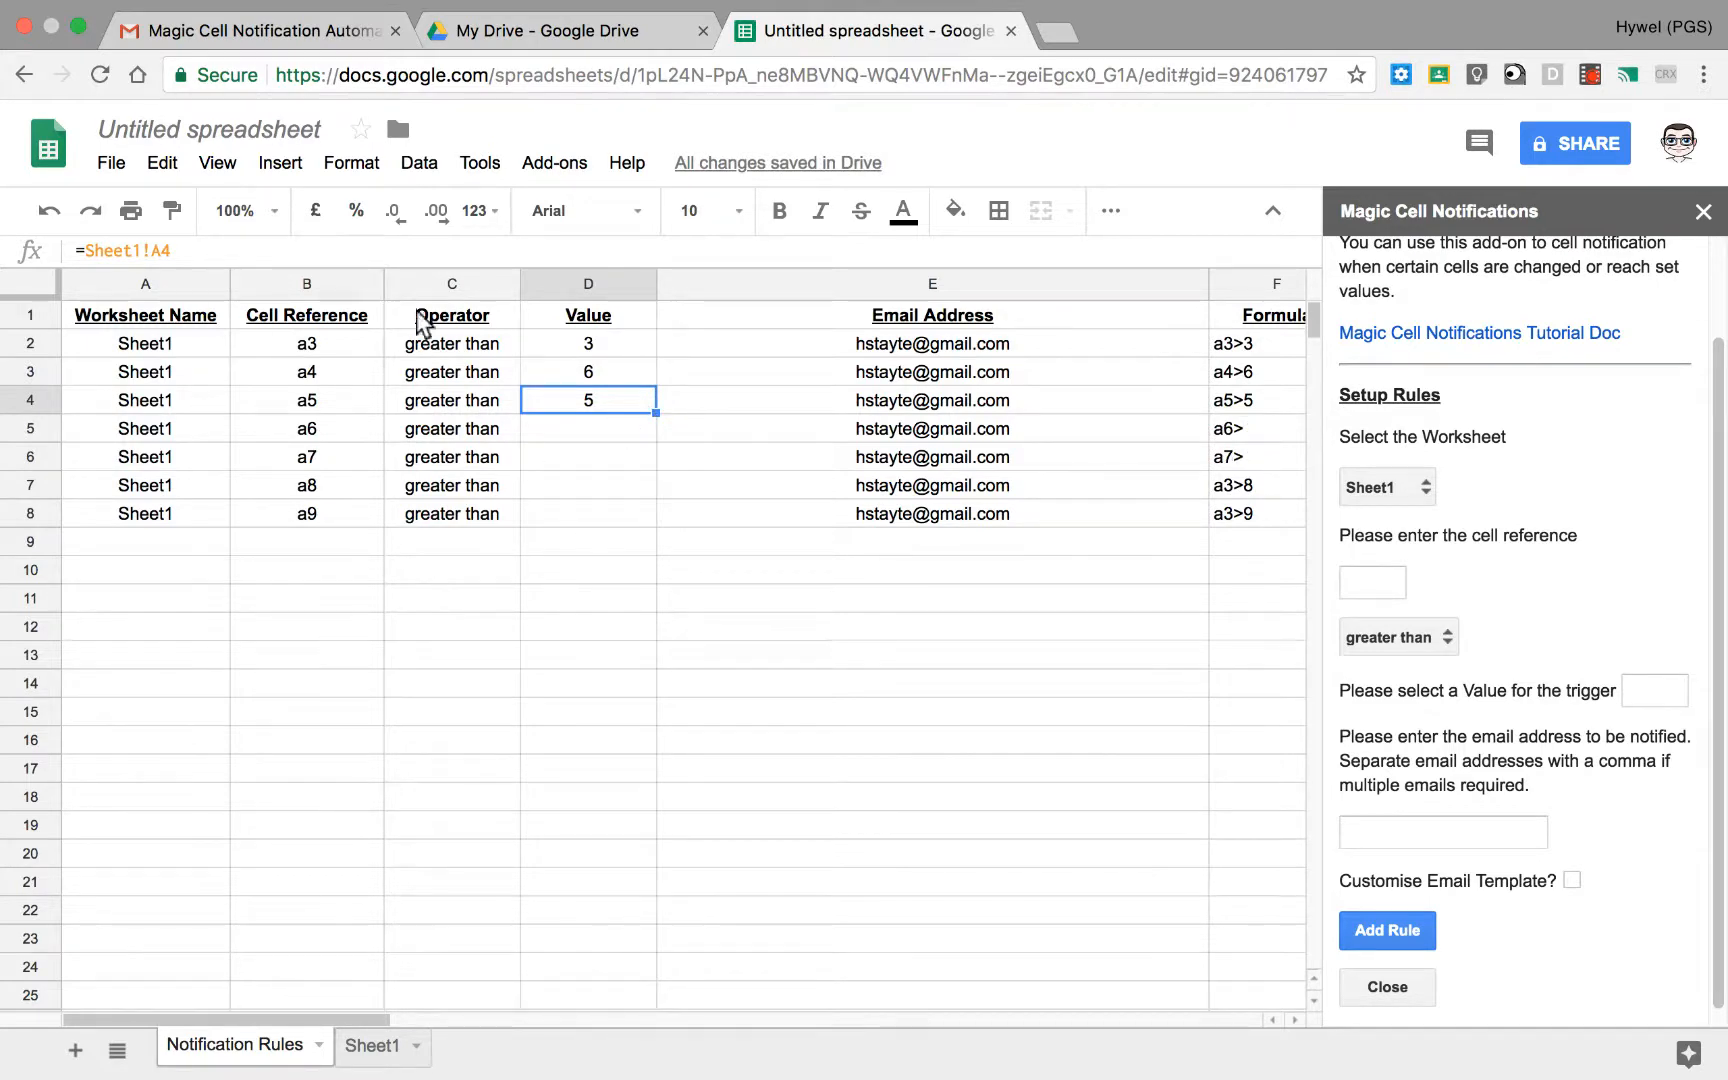
{"action": "left_click", "coordinate": [481, 410]}
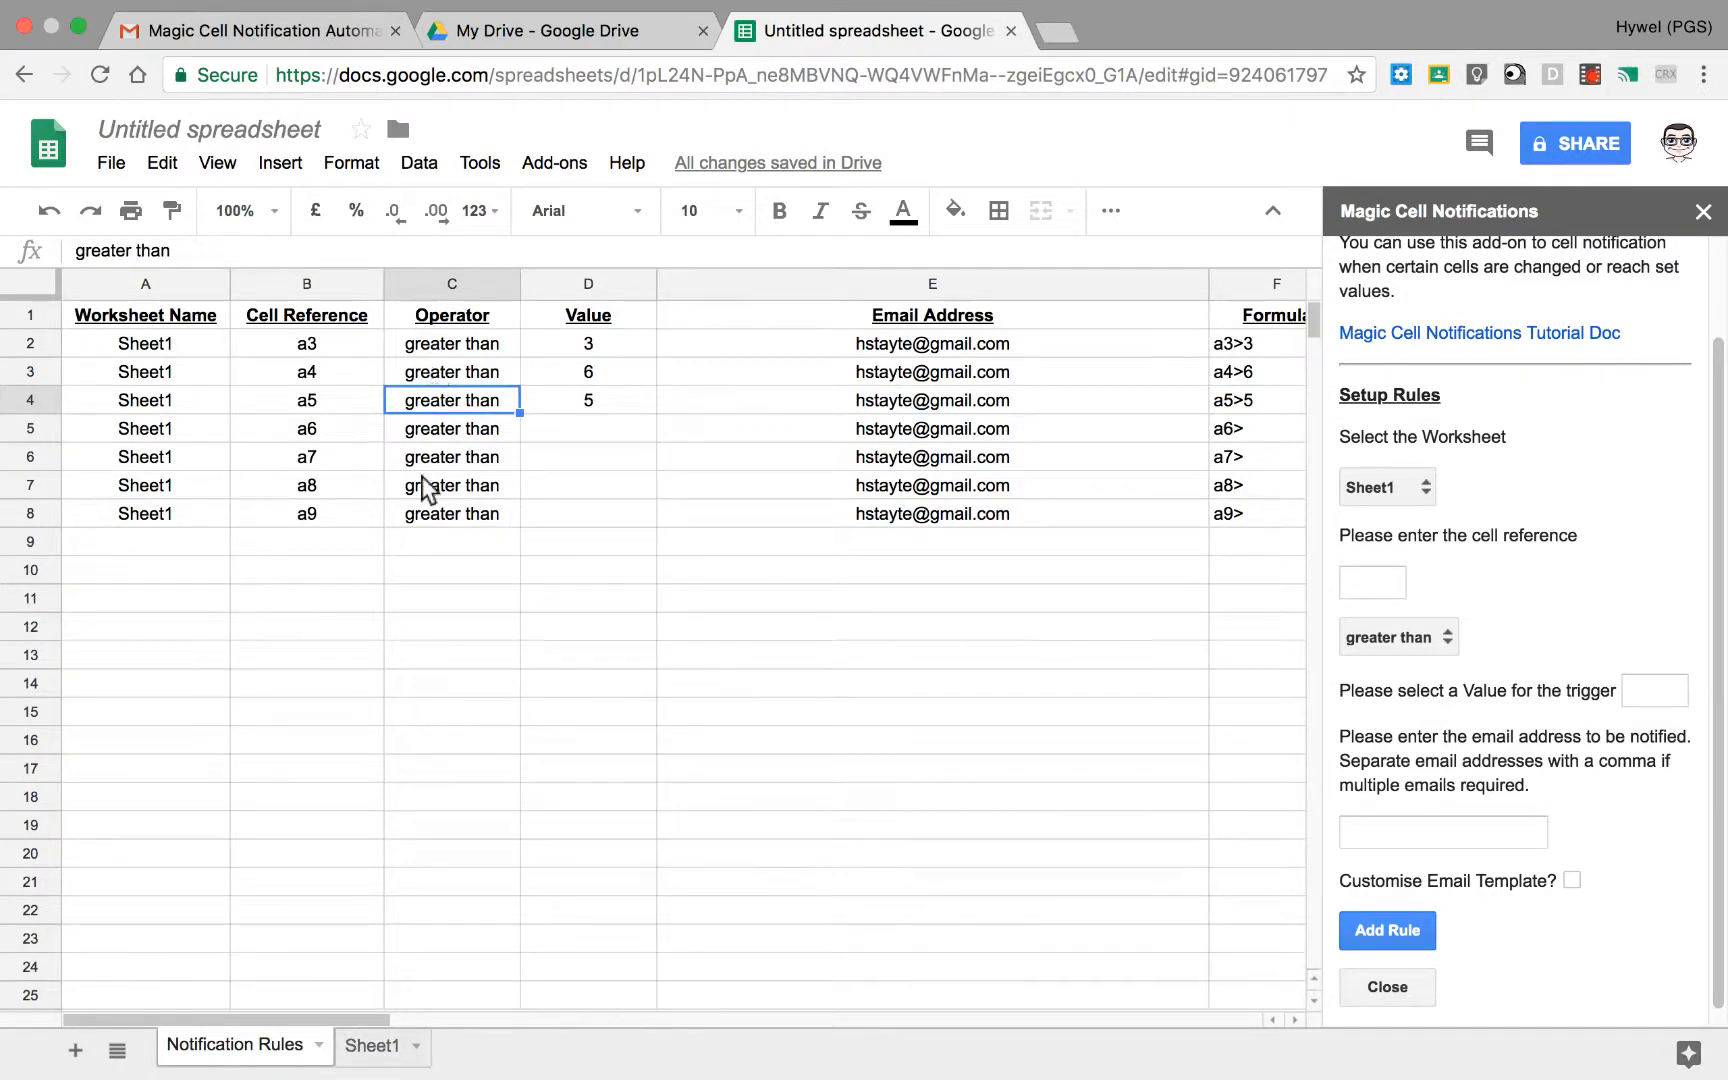
{"action": "left_click", "coordinate": [1449, 636]}
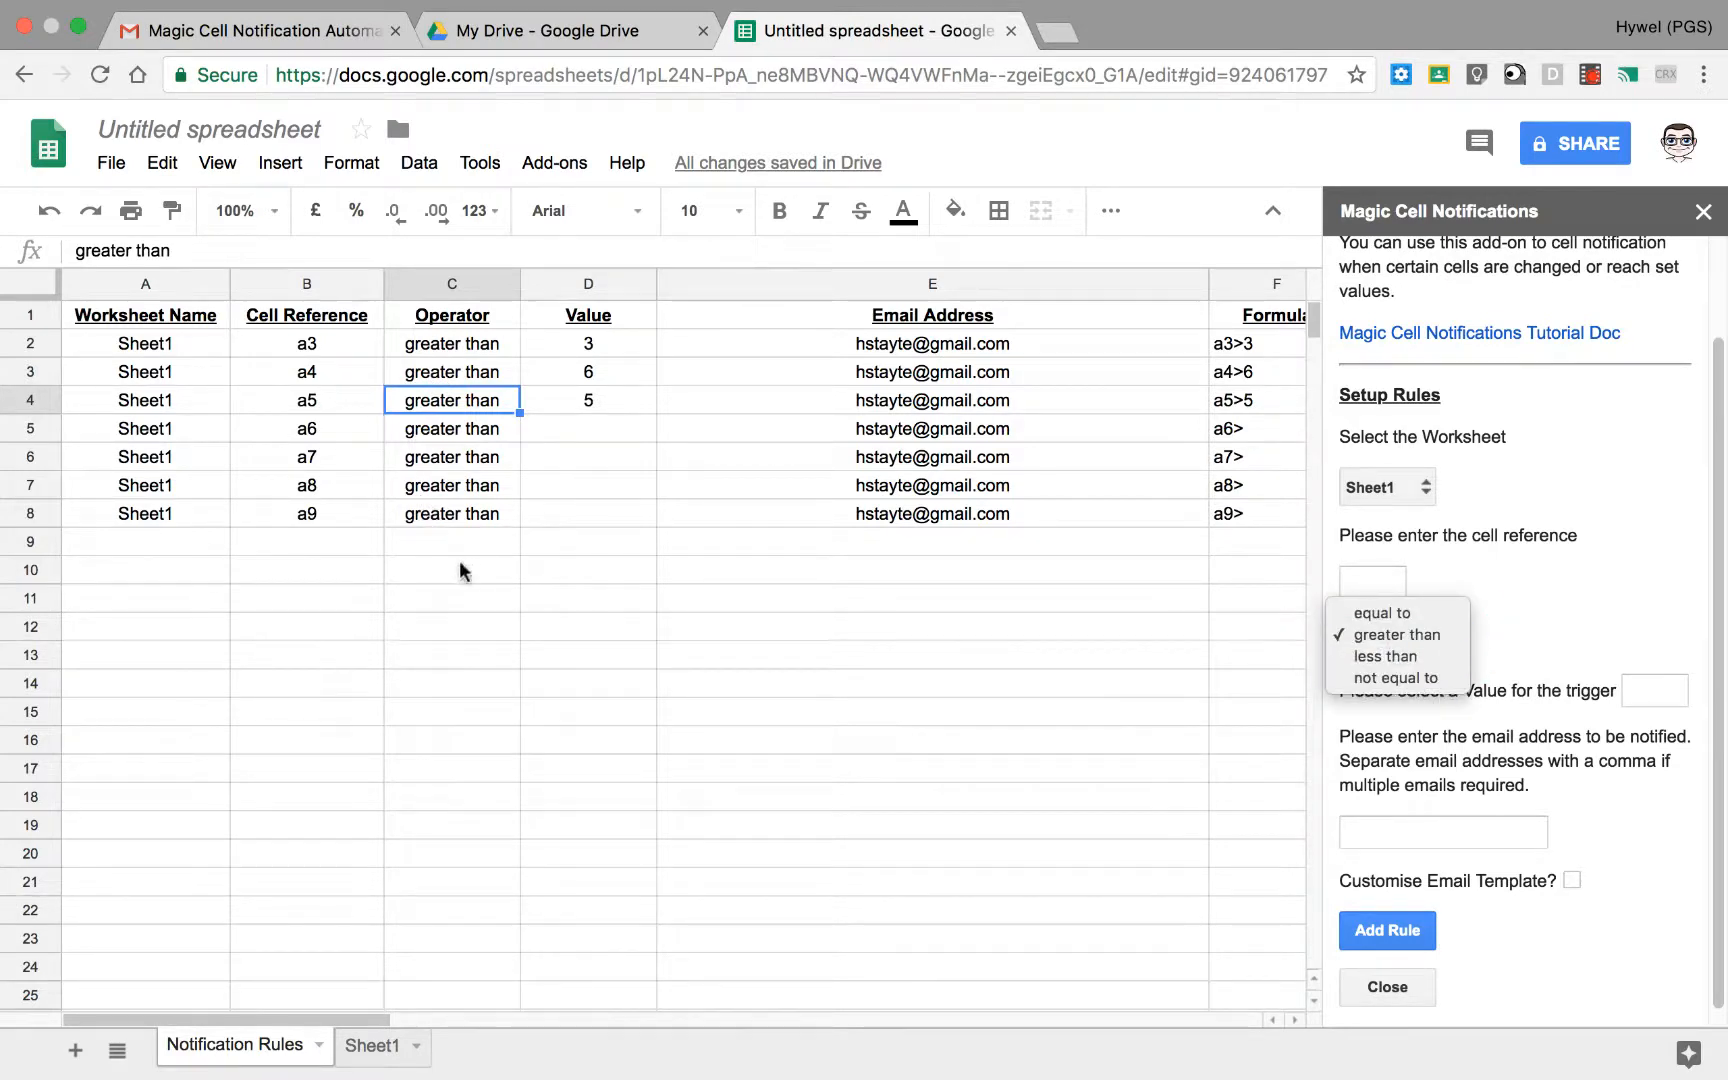
{"action": "left_click", "coordinate": [617, 522]}
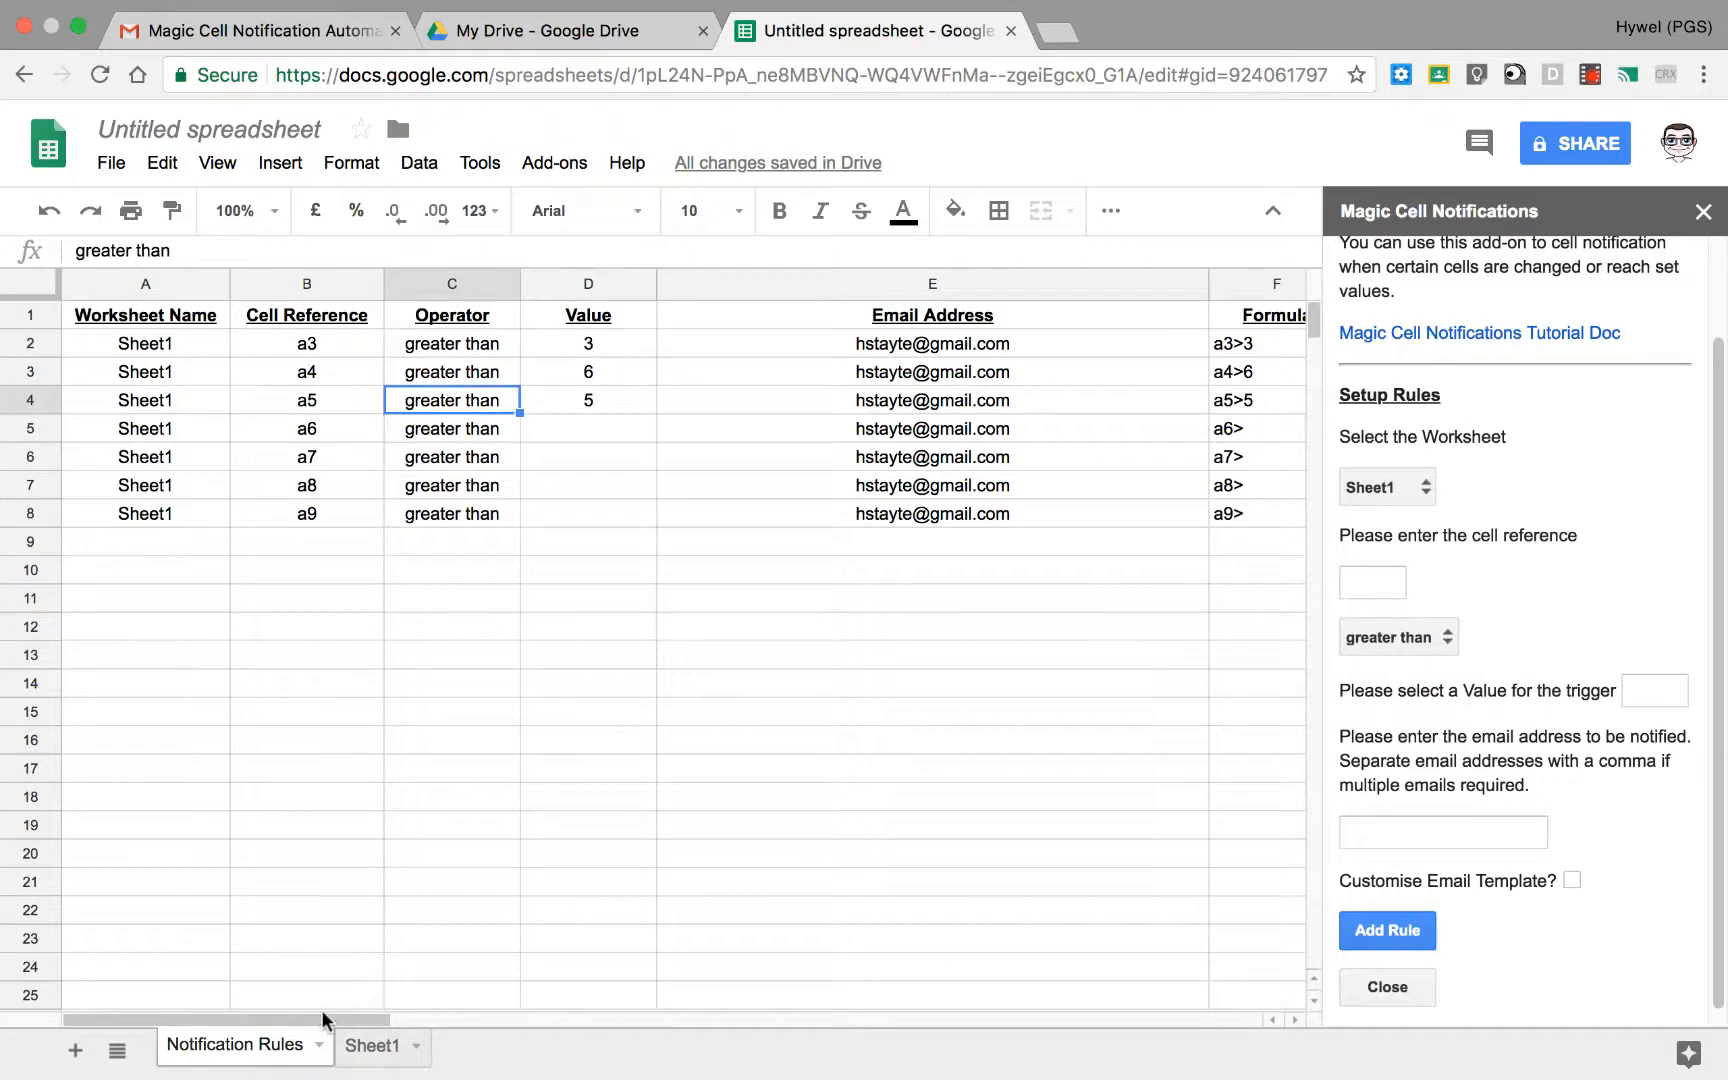
{"action": "scroll", "coordinate": [600, 800], "scroll_direction": "right", "scroll_amount": 3}
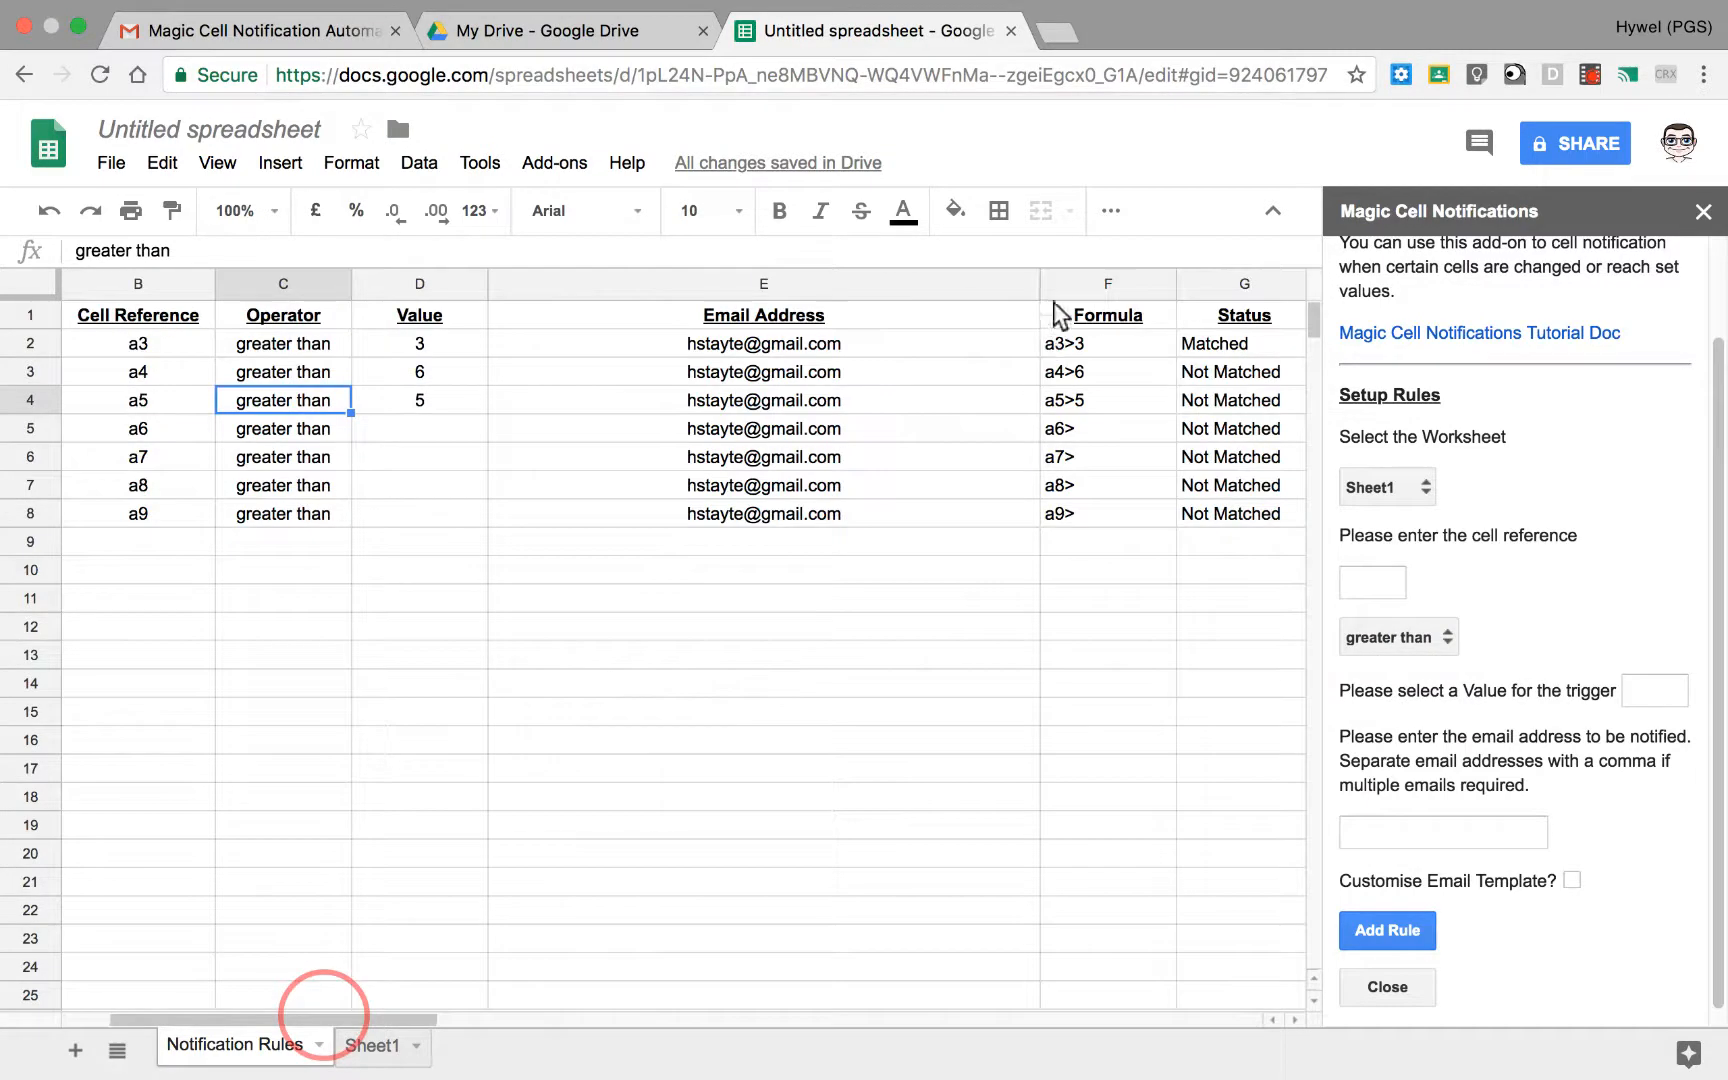
{"action": "scroll", "coordinate": [1050, 330], "scroll_direction": "right", "scroll_amount": 5}
{"action": "left_click", "coordinate": [667, 342]}
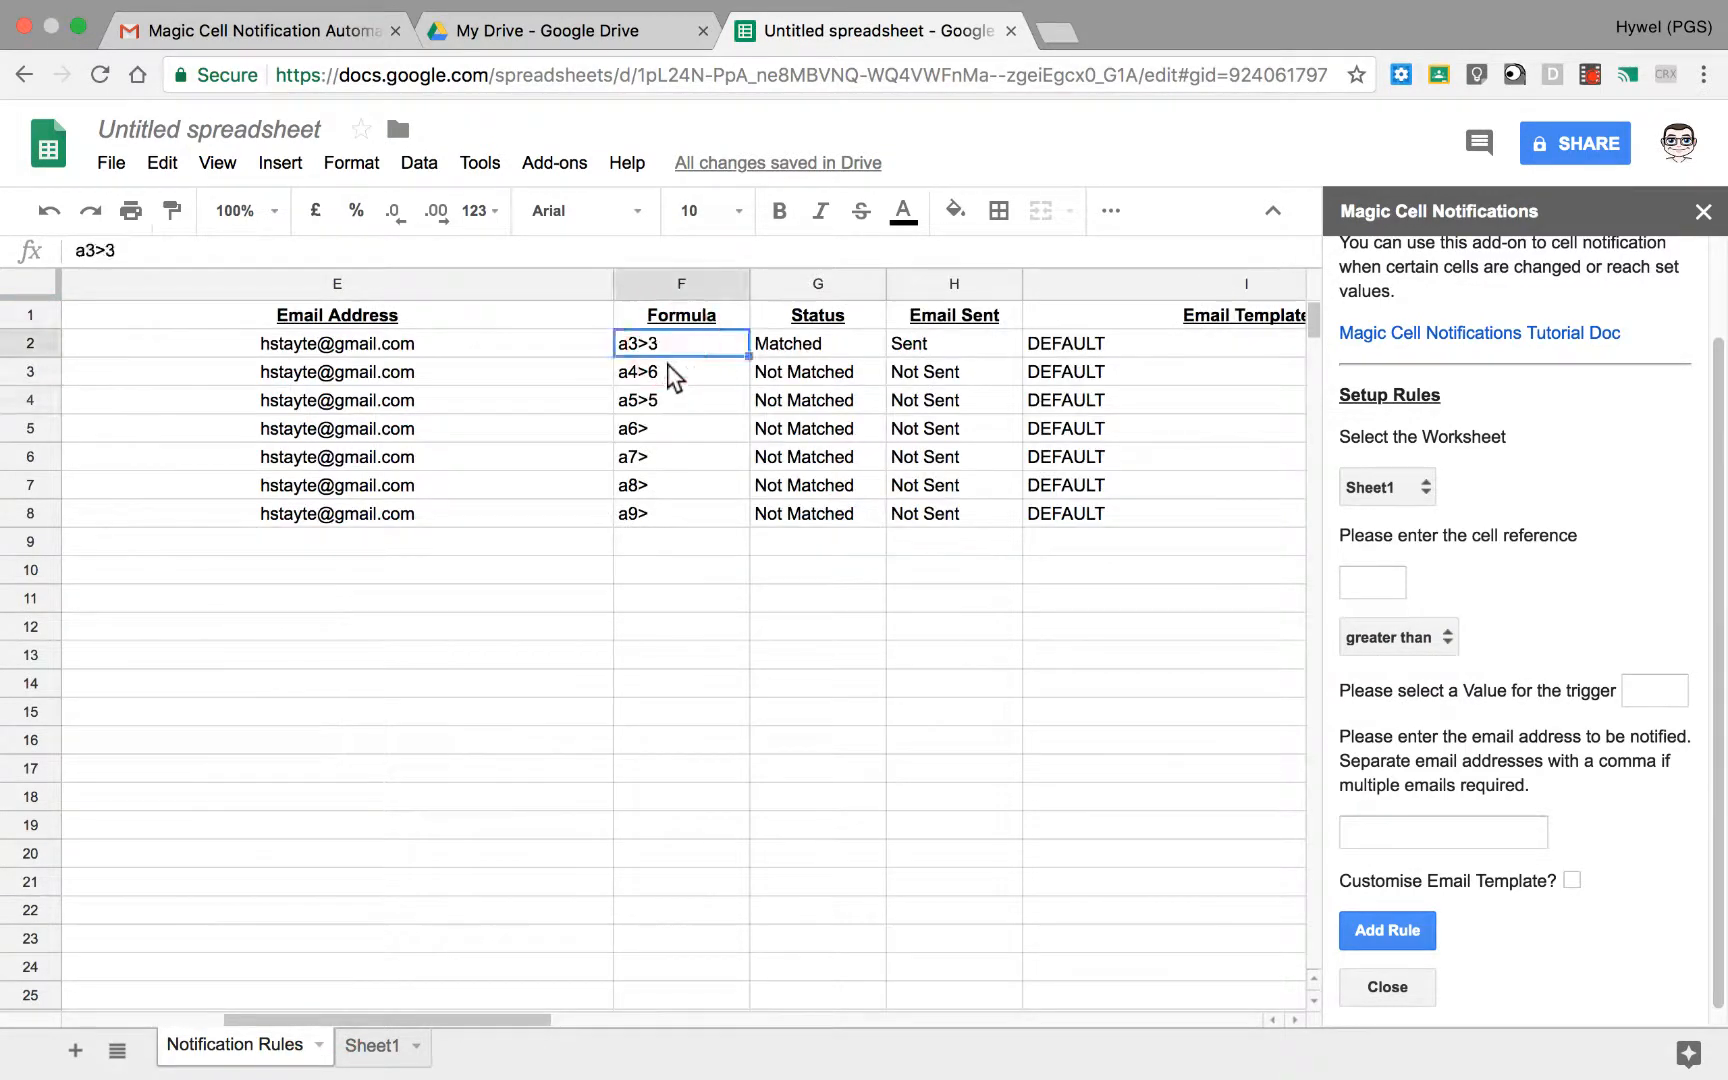